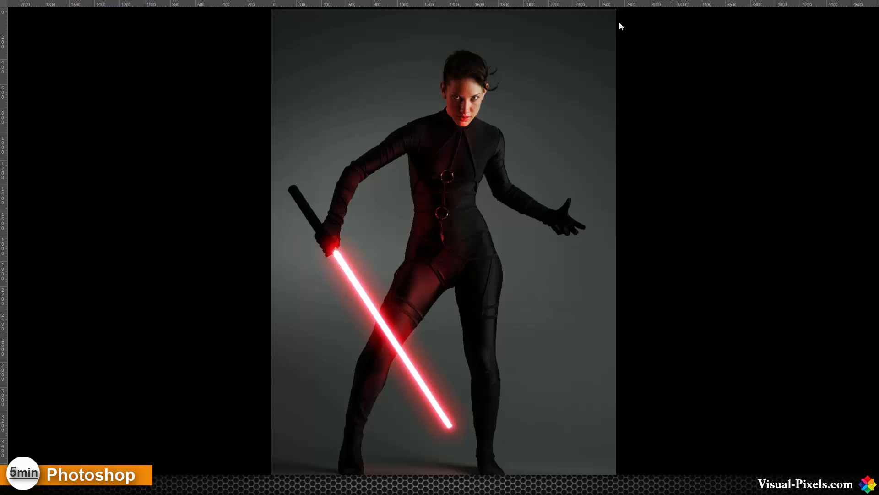
Compare the finished lightsaber effect with the original photo by isolating Layer 0 and restoring the other layers
key("f")
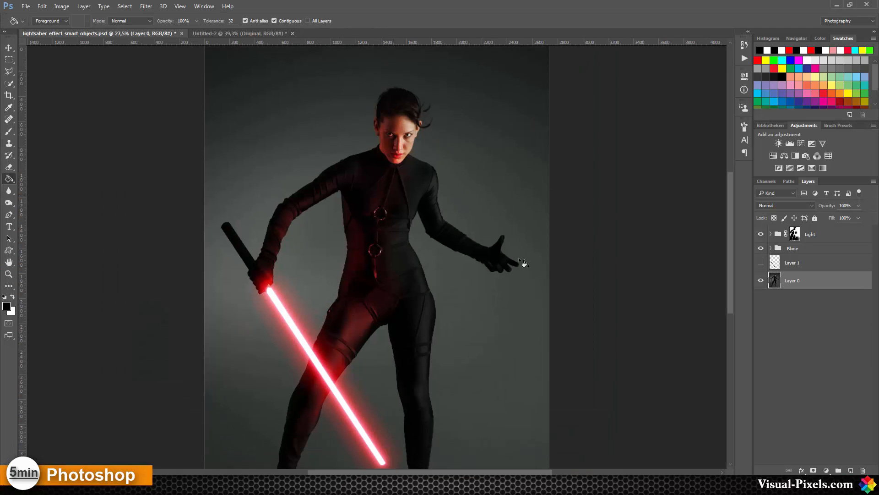
left_click(761, 281, "alt")
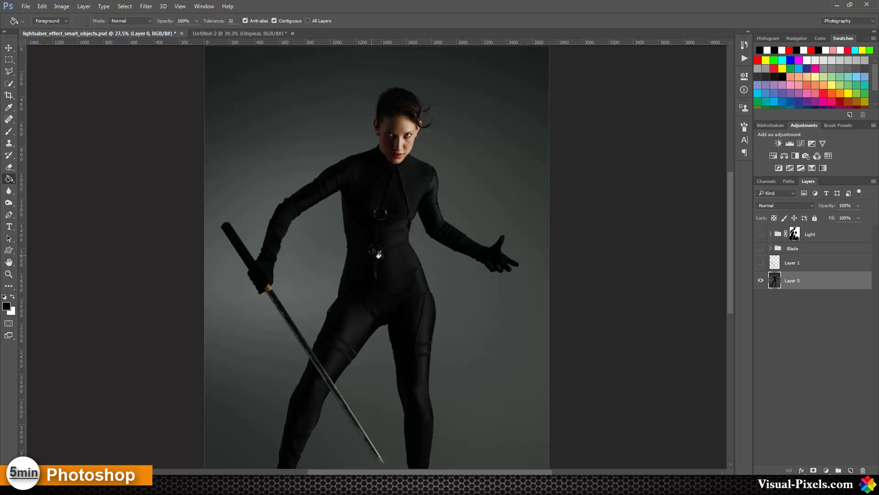
left_click(761, 282, "alt")
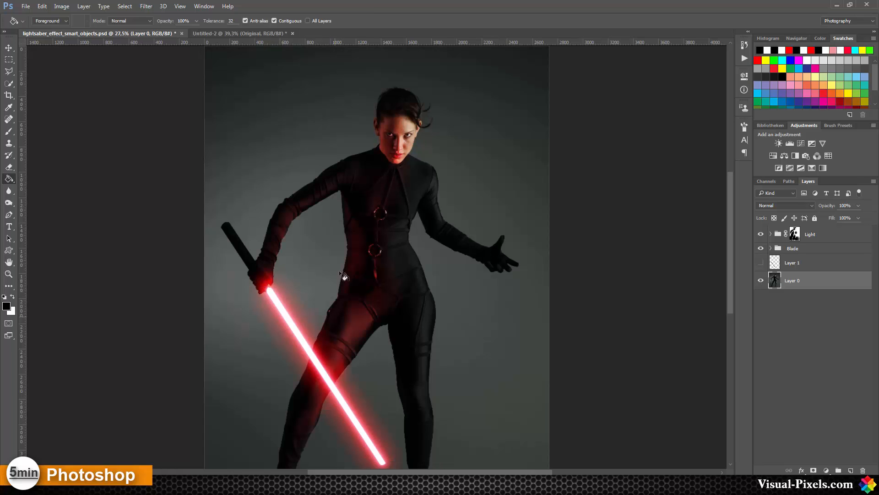
mouse_move(372, 245)
left_mouse_down()
mouse_move(389, 128)
mouse_move(383, 150)
left_mouse_up()
left_click_drag(406, 182, 392, 232)
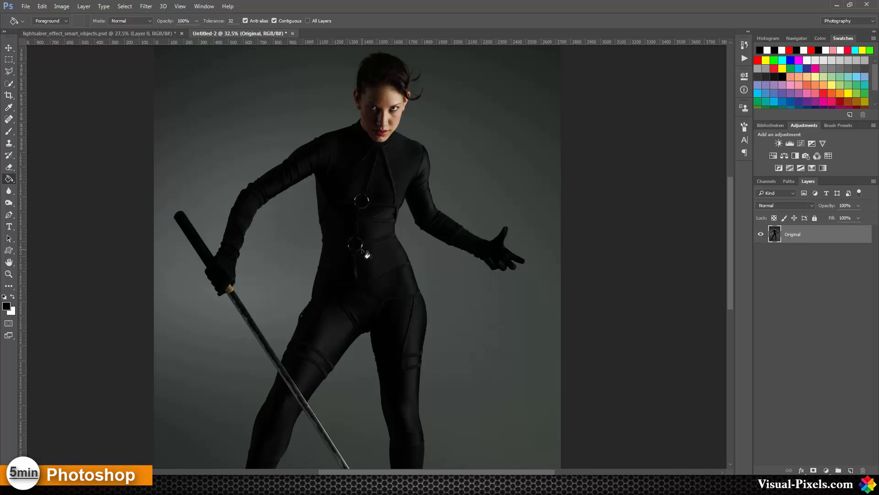
Outline the sword blade from the hilt to the tip with a closed Polygonal Lasso selection in the Untitled-2 document
left_click_drag(366, 272, 392, 132)
scroll(326, 167, "up", 4)
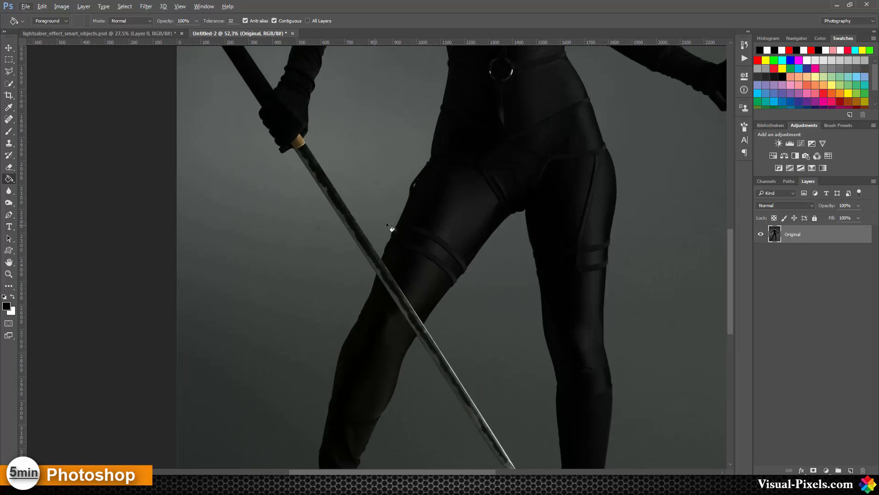
left_click_drag(414, 200, 414, 165)
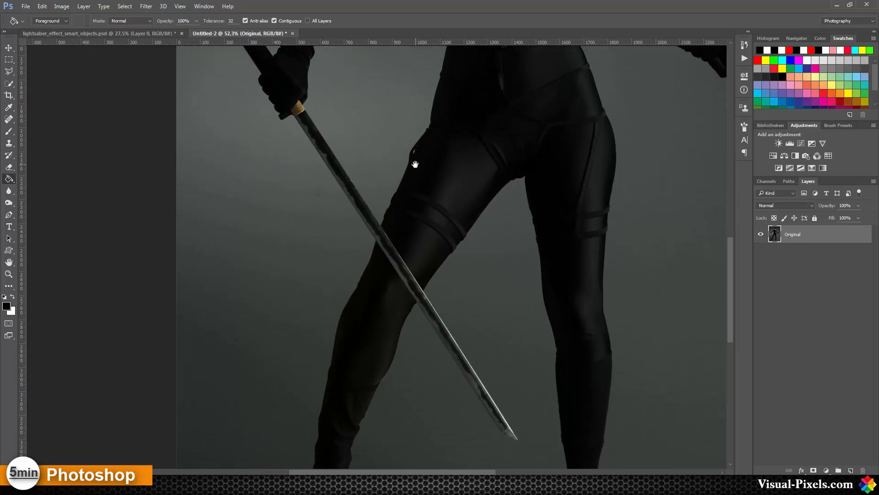
left_click(8, 71)
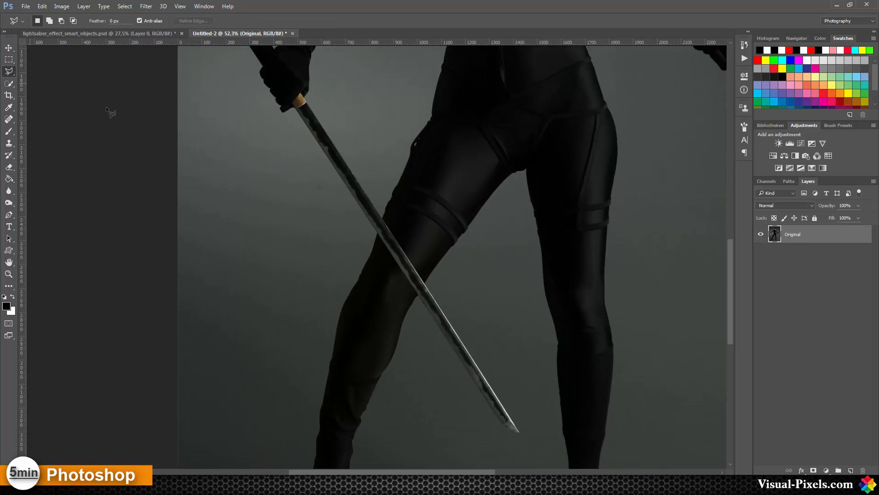
left_click(301, 101)
left_click(295, 109)
left_click(515, 433)
left_click(517, 430)
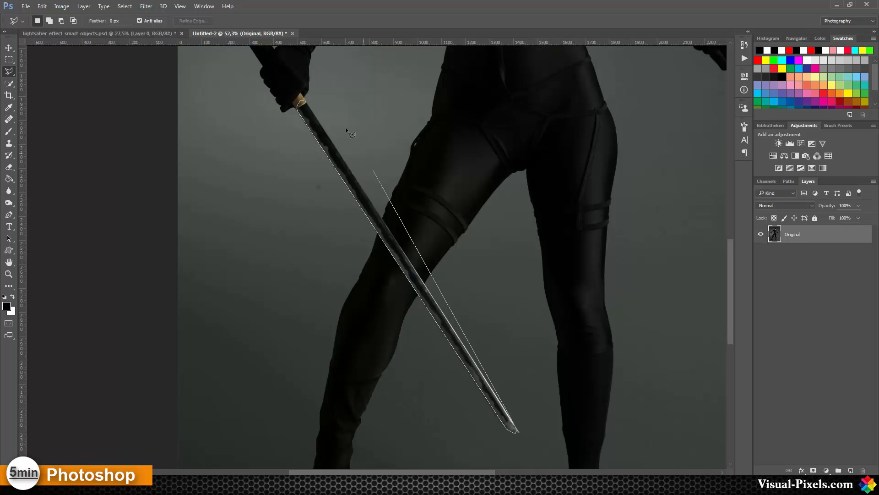
left_click(306, 104)
Save the sword blade selection as a new channel named Blade
left_click(124, 6)
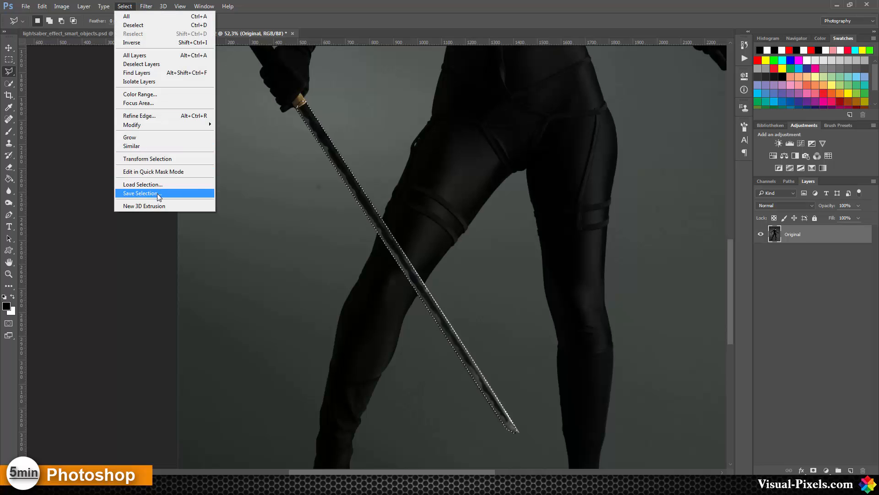
left_click(140, 193)
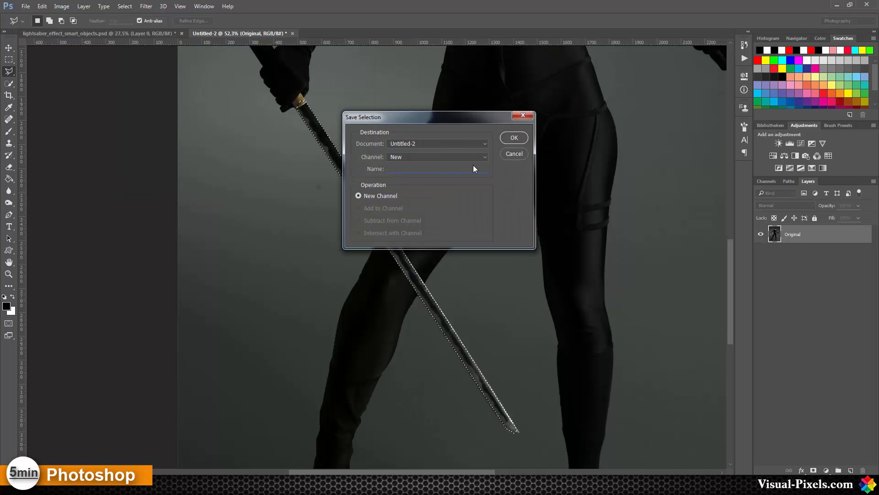
type("Blade")
key("Return")
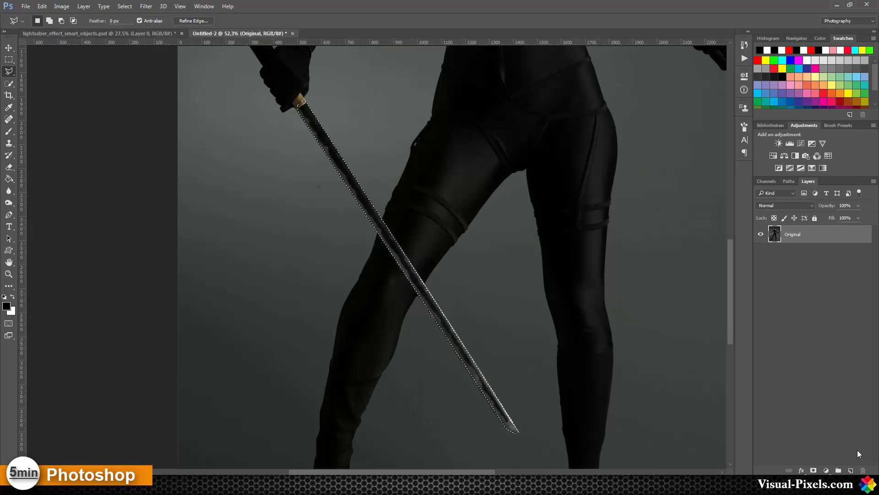
Add a new layer above the Original layer and fill the blade selection on it with black
left_click(851, 470)
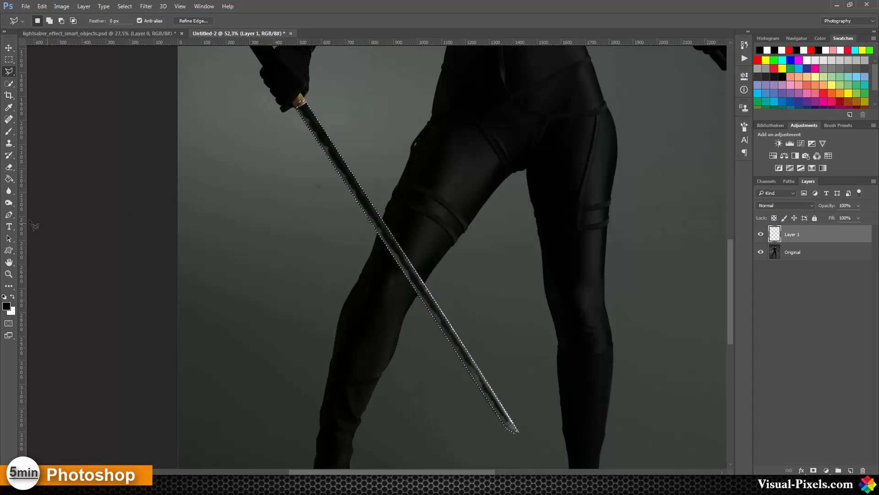
left_click(8, 178)
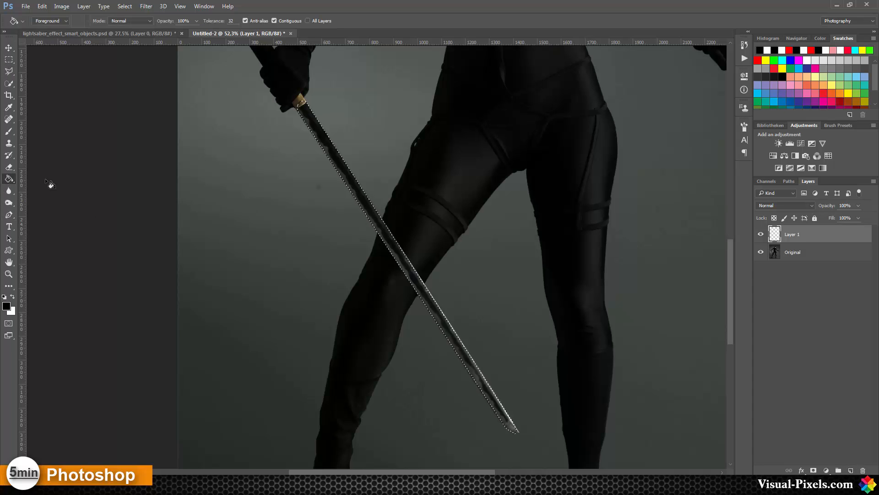
left_click(326, 146)
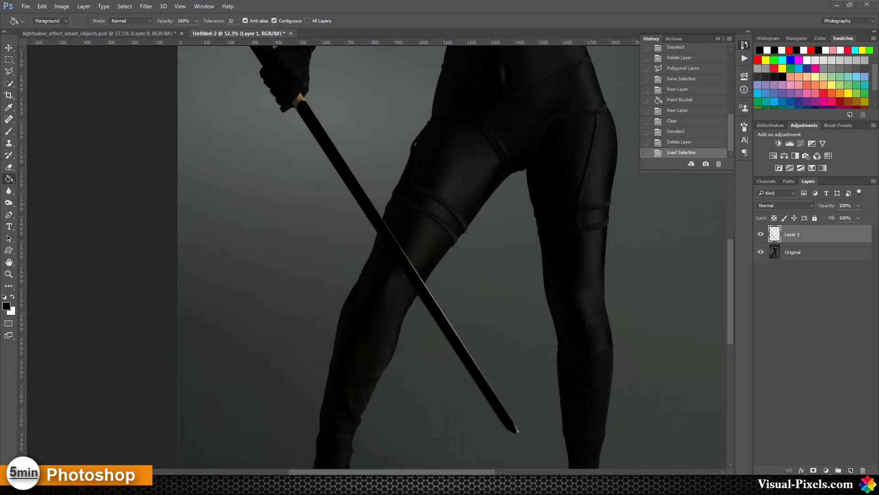
Add another layer on top, clear the selection, and fill the entire layer with black
left_click(850, 471)
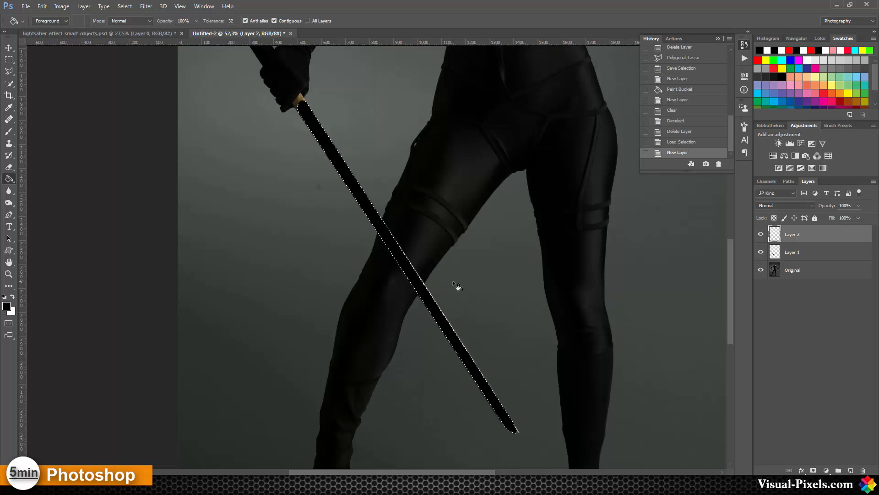
key("ctrl+d")
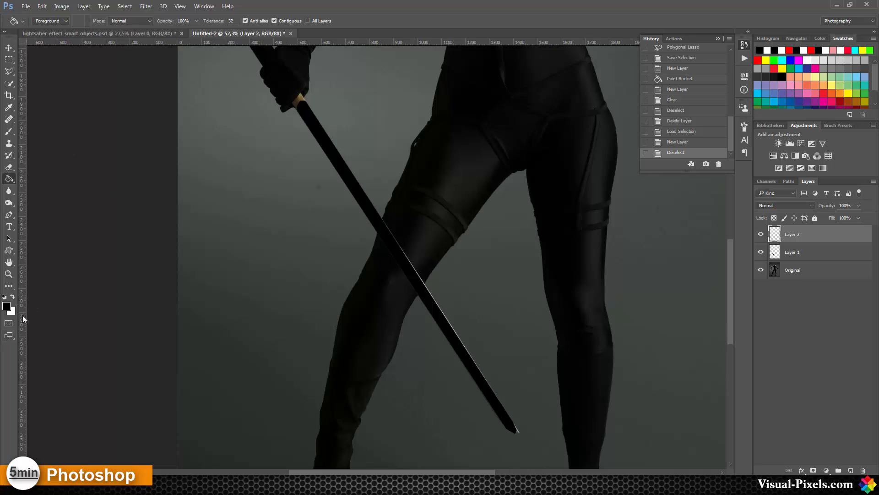
left_click(201, 200)
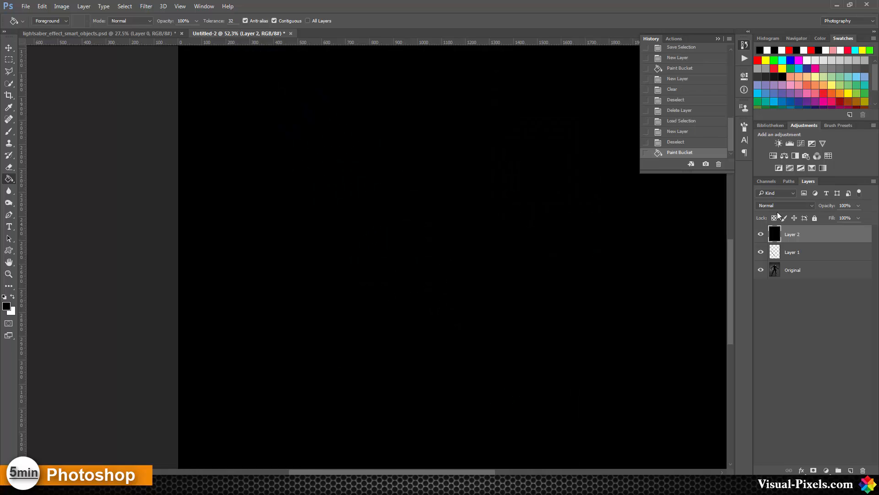
Rename the fully black layer Blade and set its blending mode to Screen
double_click(794, 235)
type("B")
key("Return")
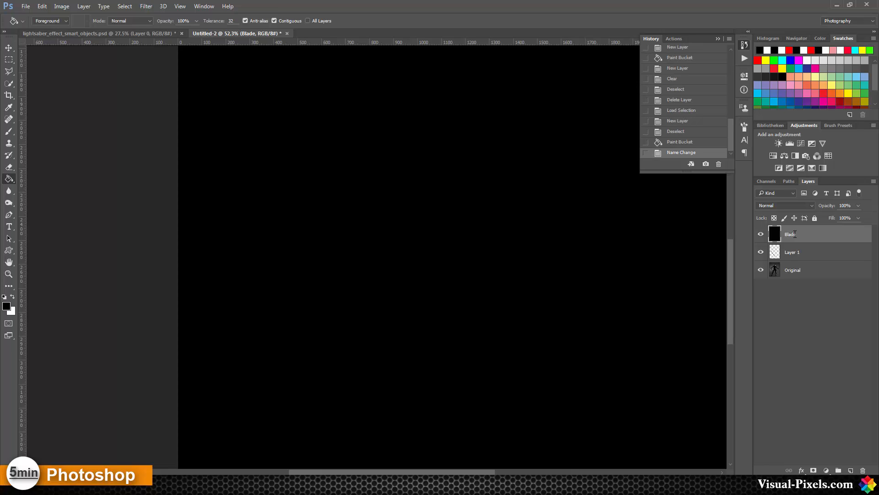
left_click(811, 205)
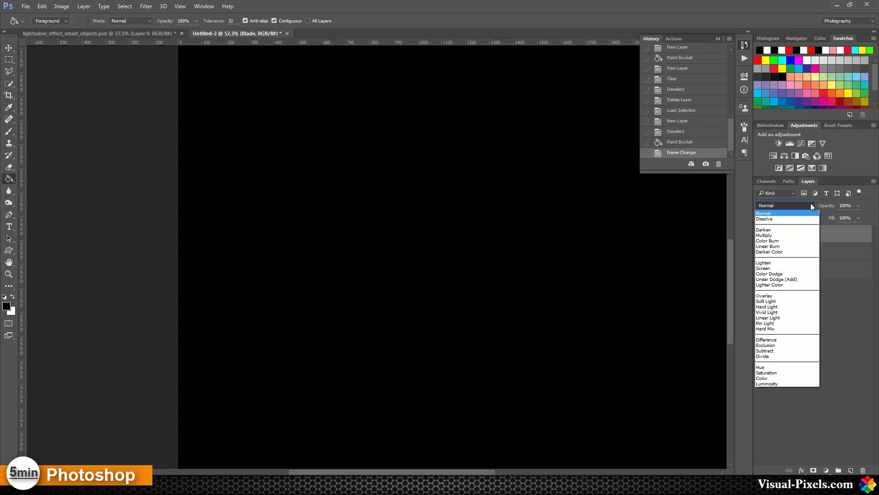
left_click(795, 268)
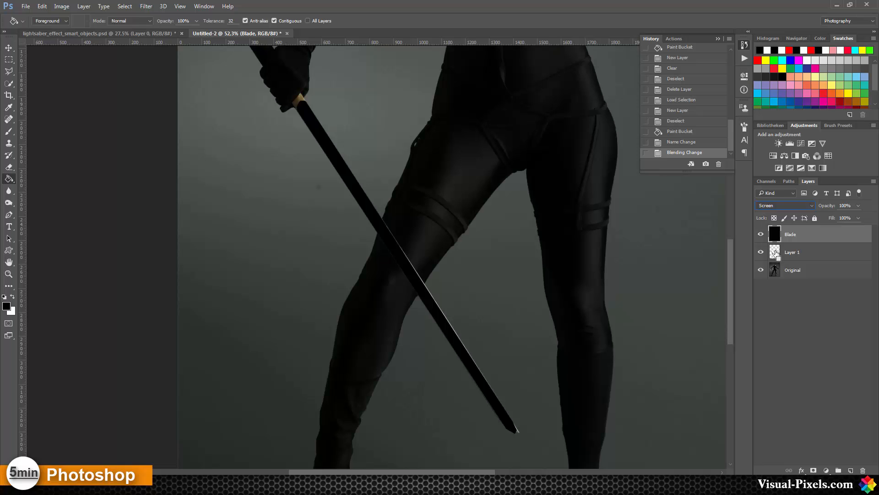
Load the saved Blade channel as the selection, fill it with white on the Blade layer, and deselect
left_click(774, 252, "ctrl")
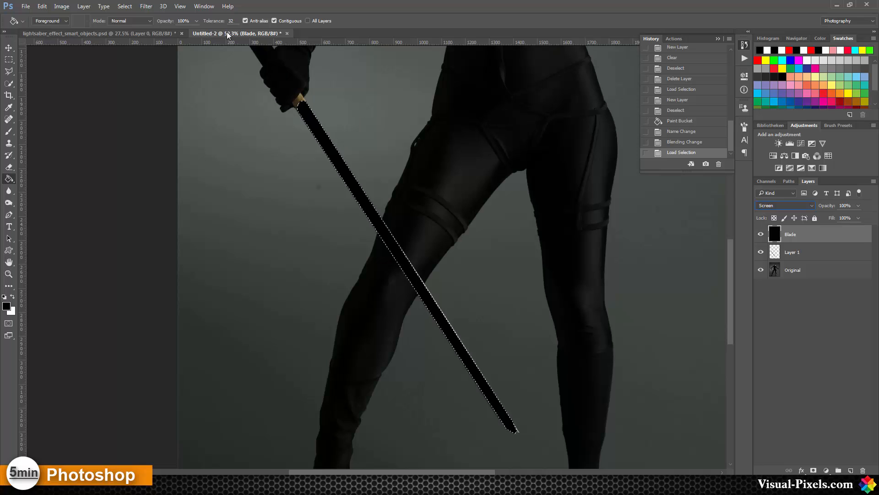
key("x")
left_click(125, 6)
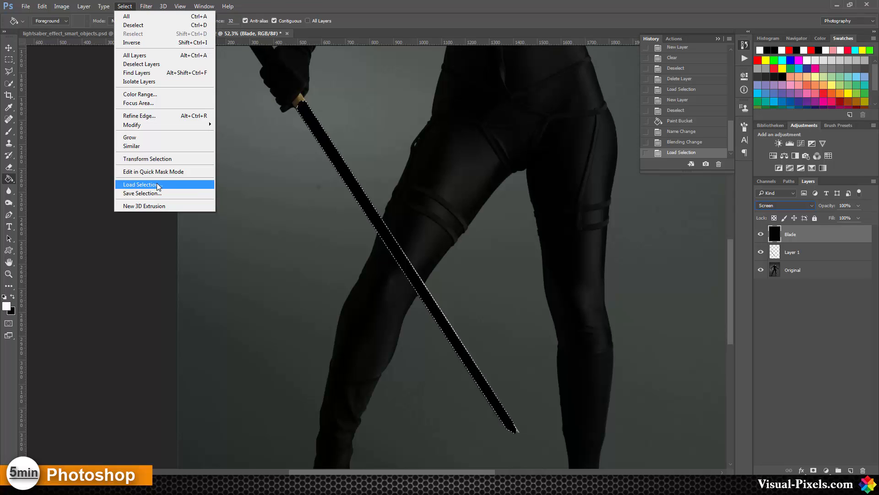
left_click(138, 184)
left_click(462, 158)
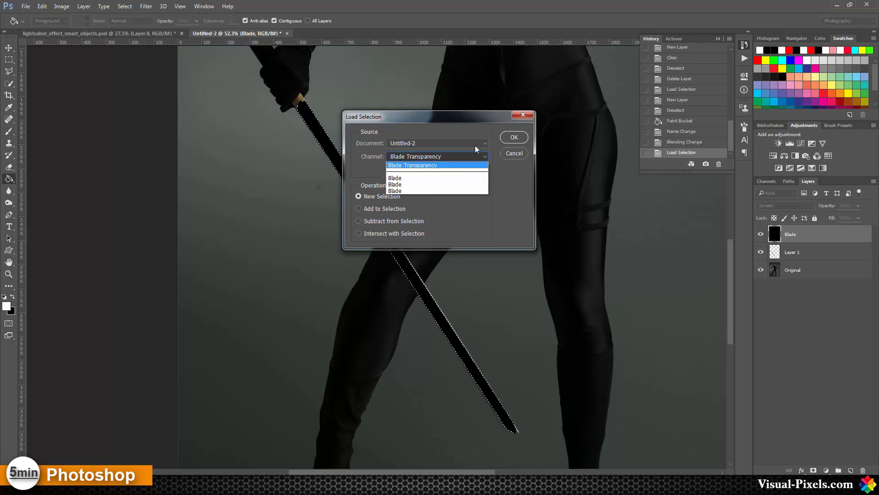
left_click(433, 181)
left_click(514, 136)
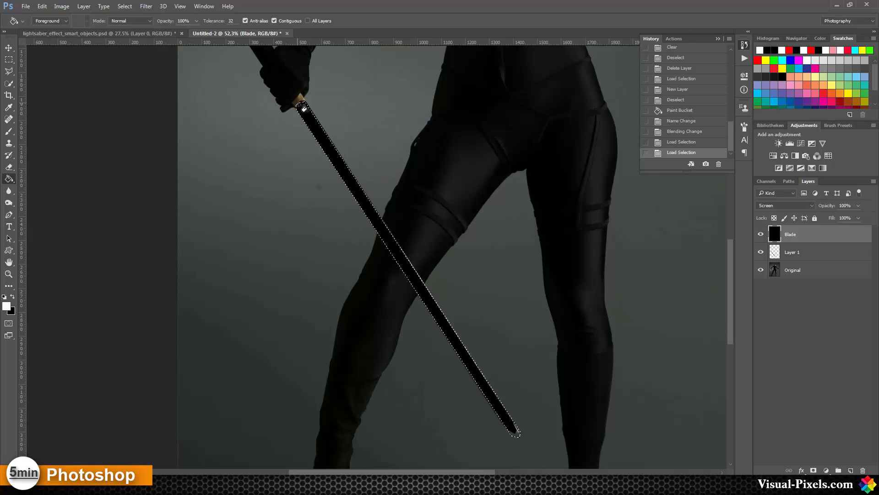
left_click(305, 115)
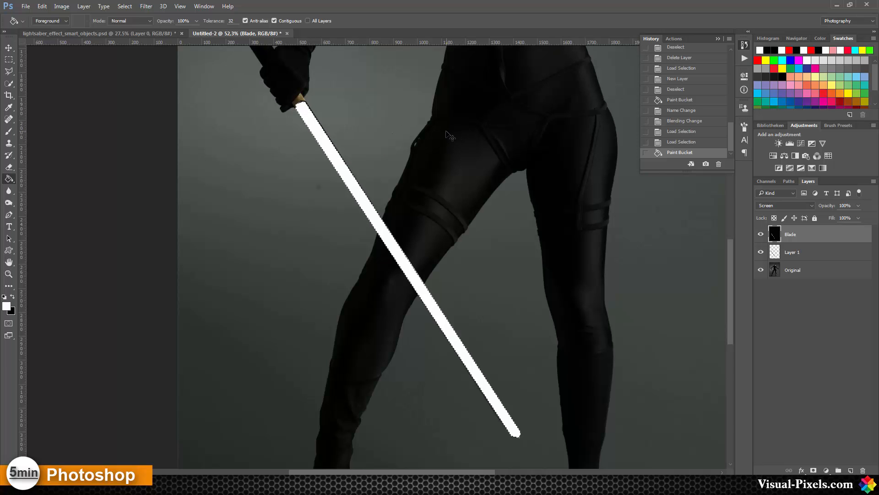
key("ctrl+d")
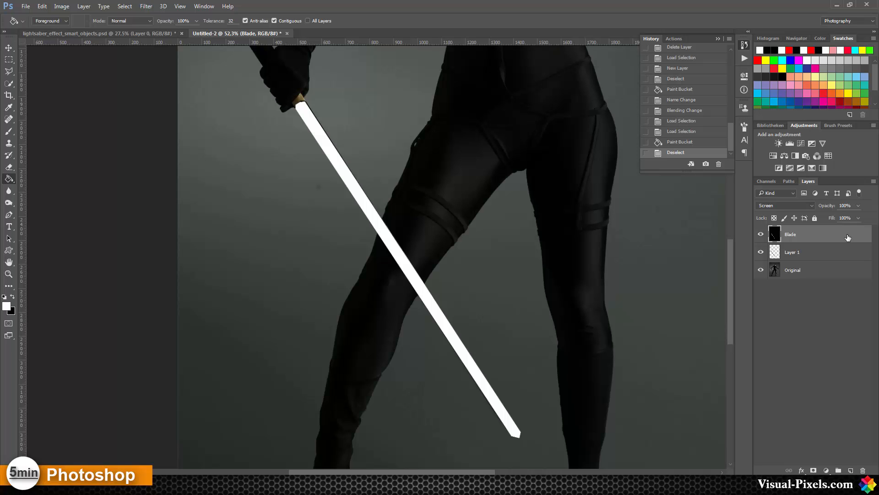
Duplicate the Blade layer and keep the original directly beneath its copy, above Layer 1
left_click_drag(848, 235, 847, 229, "alt")
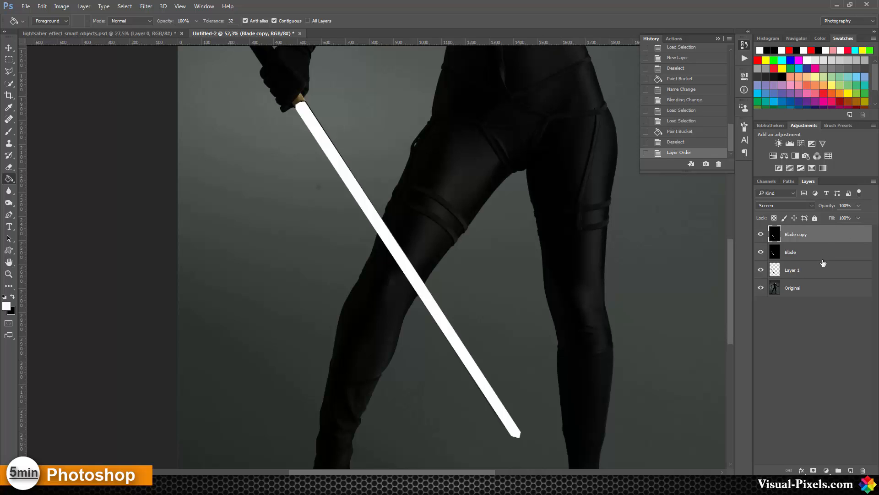
left_click_drag(822, 248, 850, 355)
left_click_drag(829, 299, 827, 251)
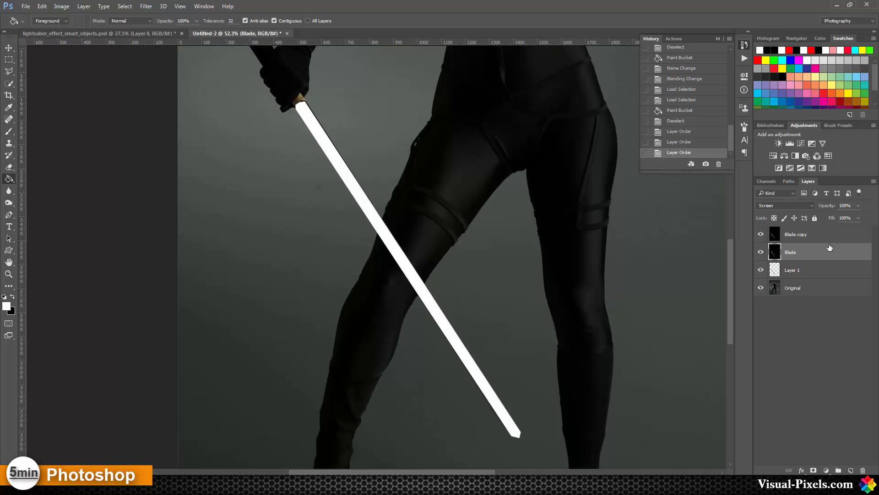
Group the Blade and Blade copy layers, name the group Blade, and expand it to show its layers
left_click(830, 238)
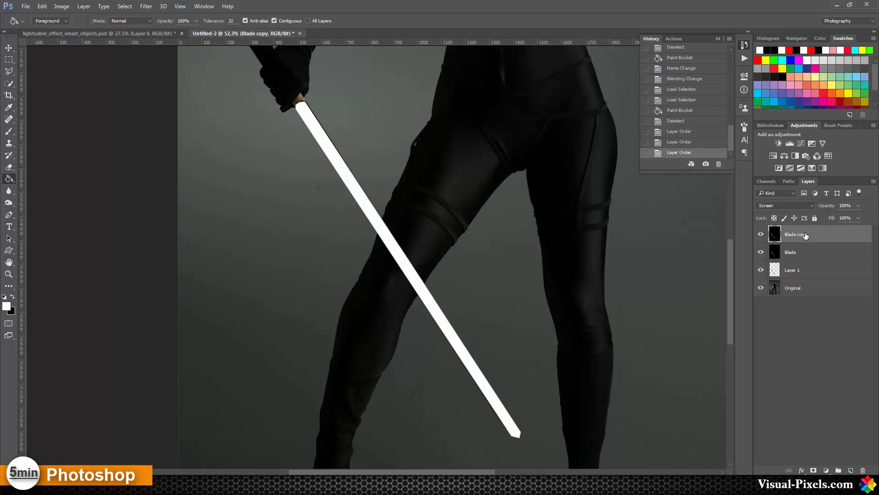
left_click(812, 254, "shift")
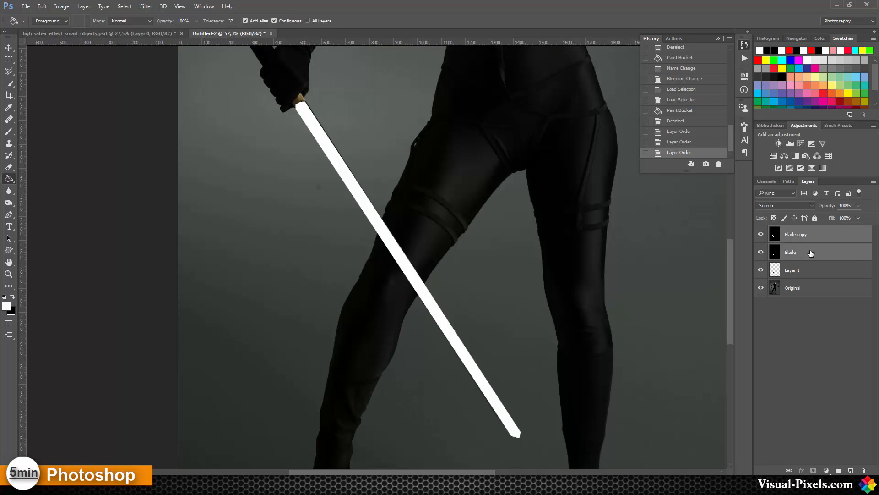
left_click(842, 233)
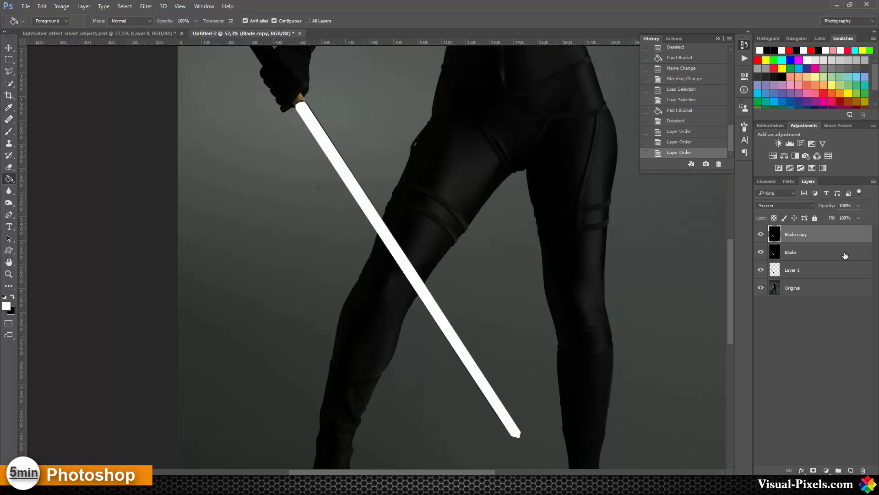
left_click(844, 255, "shift")
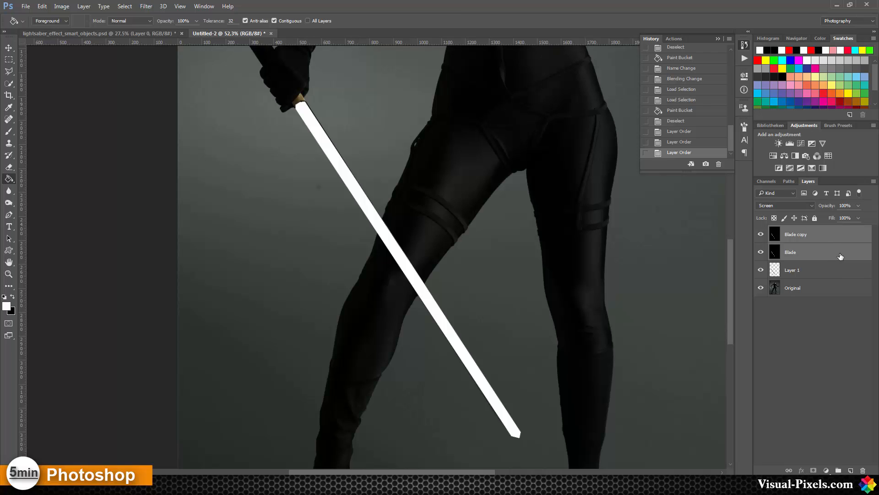
key("ctrl+g")
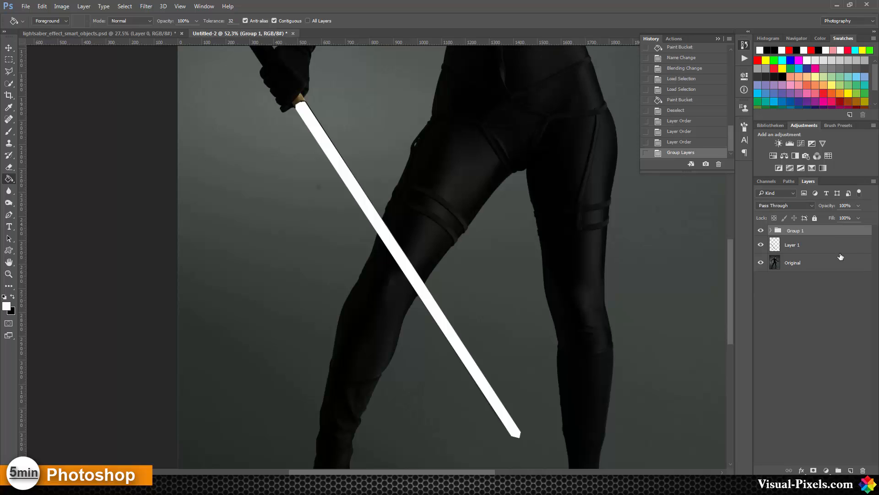
double_click(796, 232)
type("Blade")
key("Return")
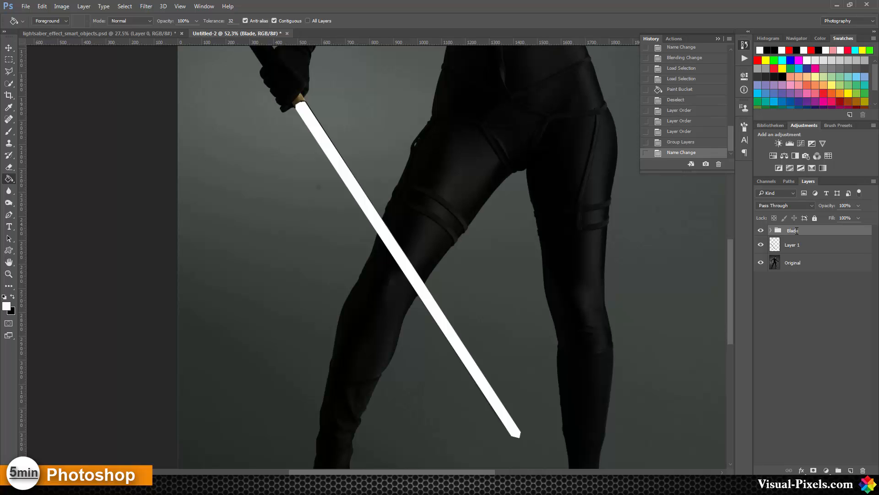
left_click(771, 231)
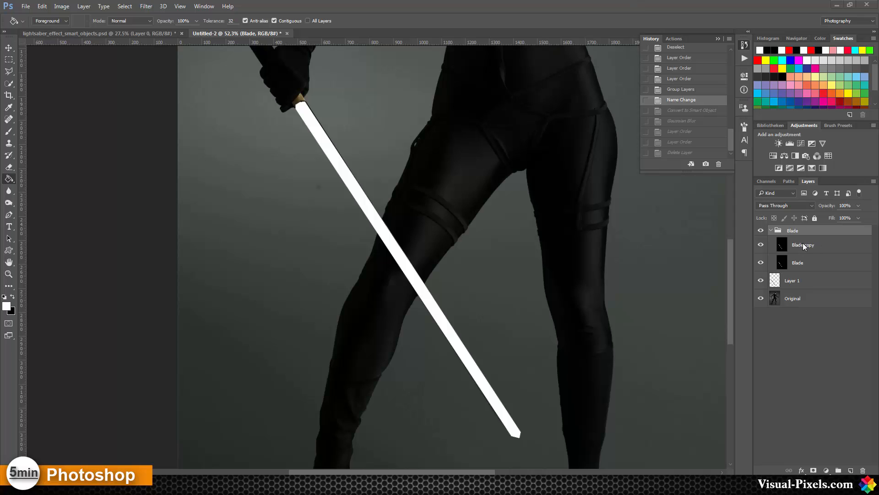
Convert the Blade copy layer into a smart object
left_click(848, 246)
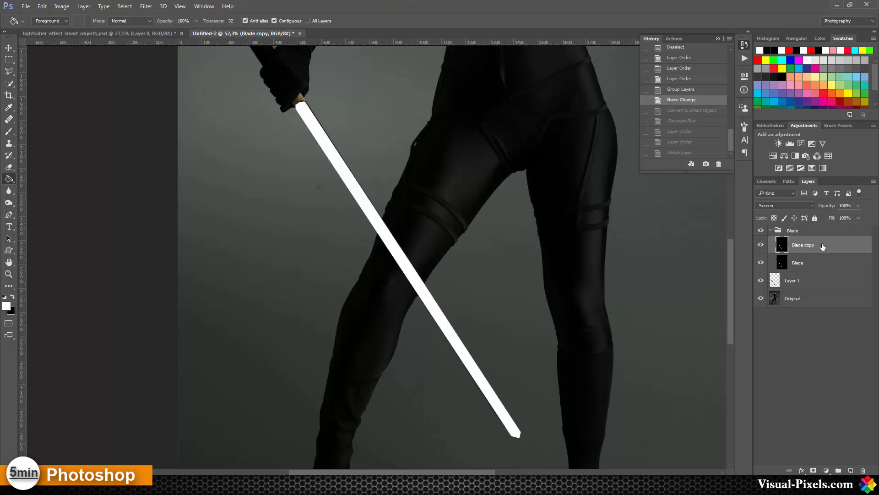
right_click(836, 248)
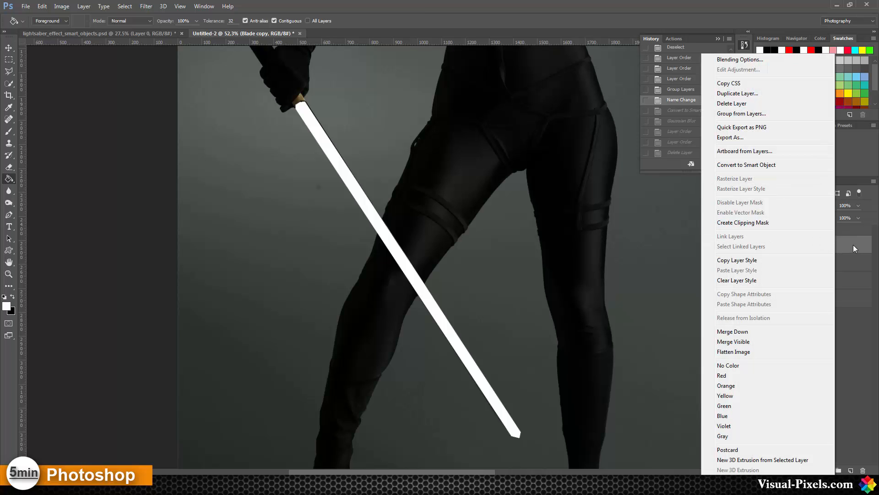
left_click(770, 166)
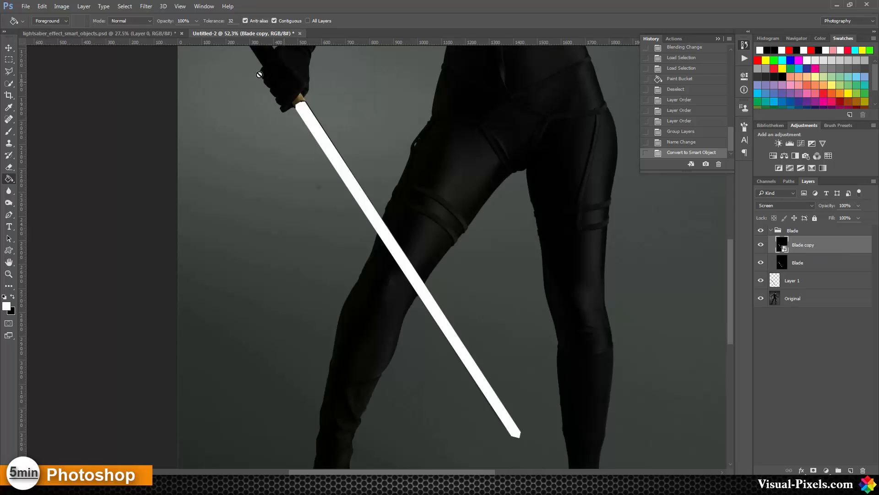
Apply a Gaussian Blur with a 6.0-pixel radius to the Blade copy smart object
left_click(150, 7)
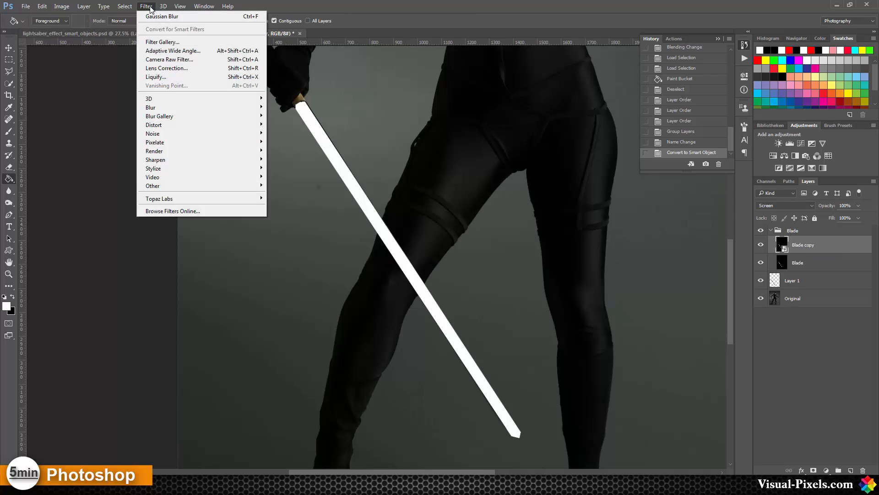
mouse_move(171, 107)
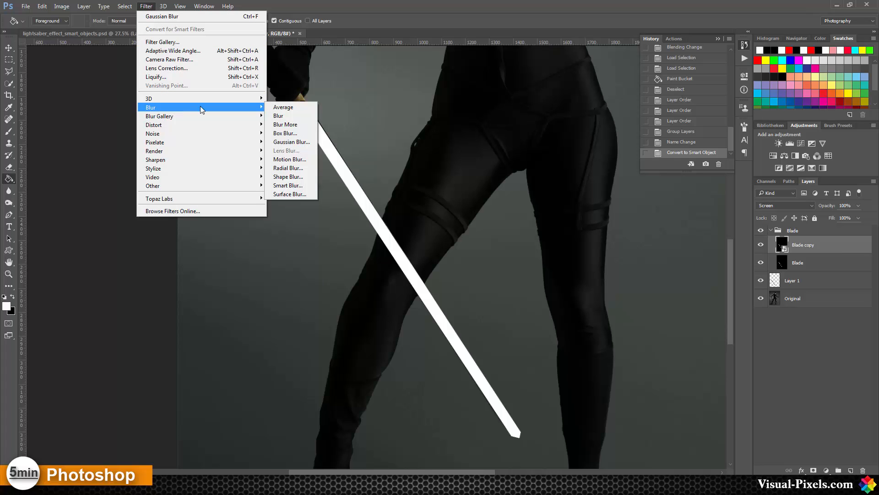
left_click(292, 141)
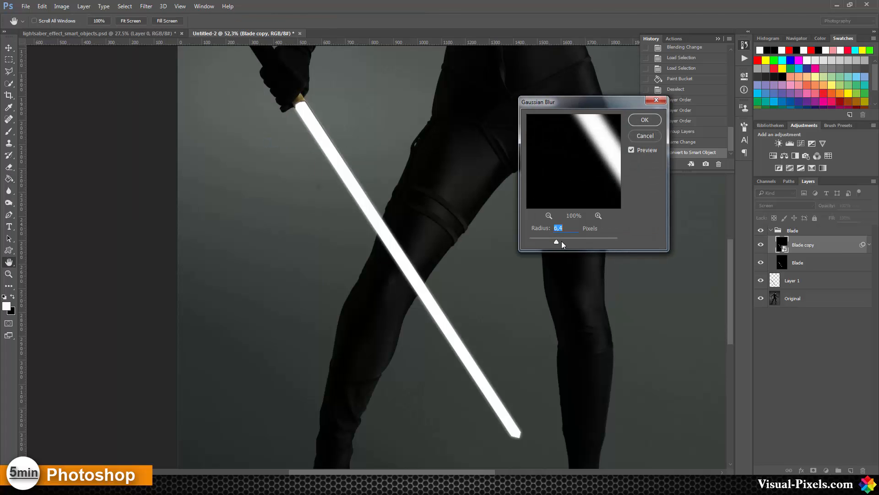
left_click_drag(555, 241, 556, 240)
left_click(648, 122)
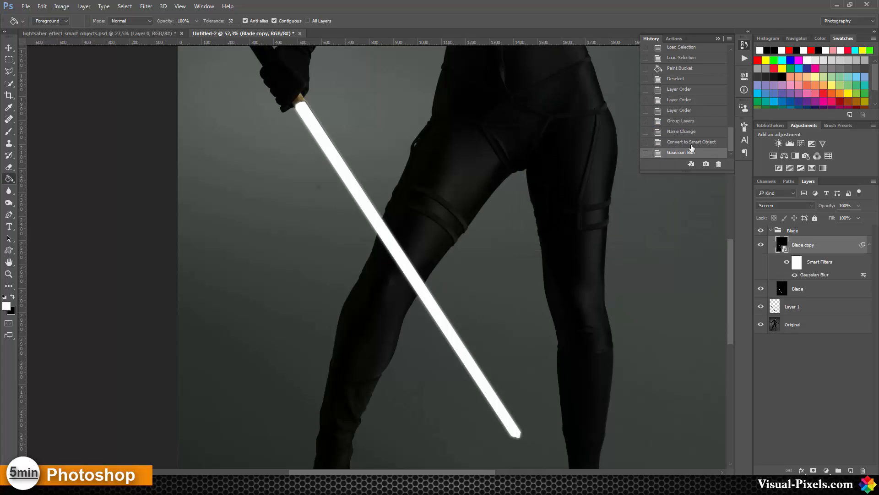
Make two independent smart object copies of Blade copy, each with its own editable Gaussian Blur
right_click(833, 248)
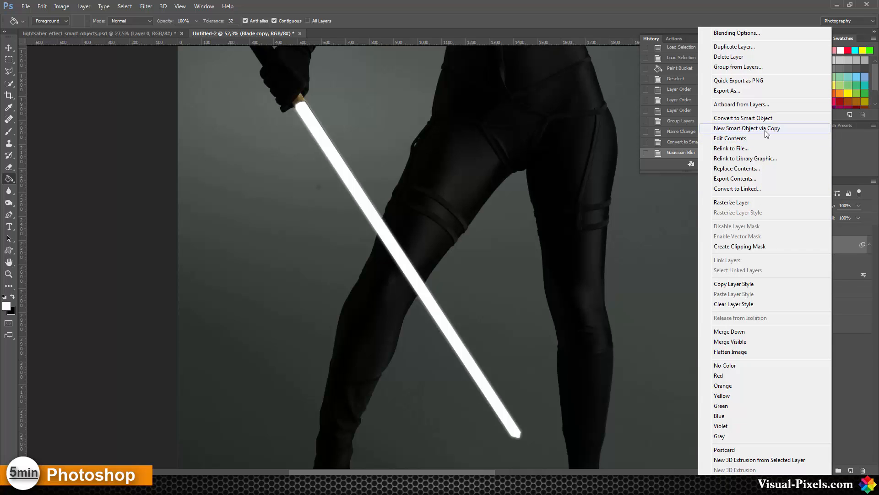
left_click(765, 129)
right_click(837, 250)
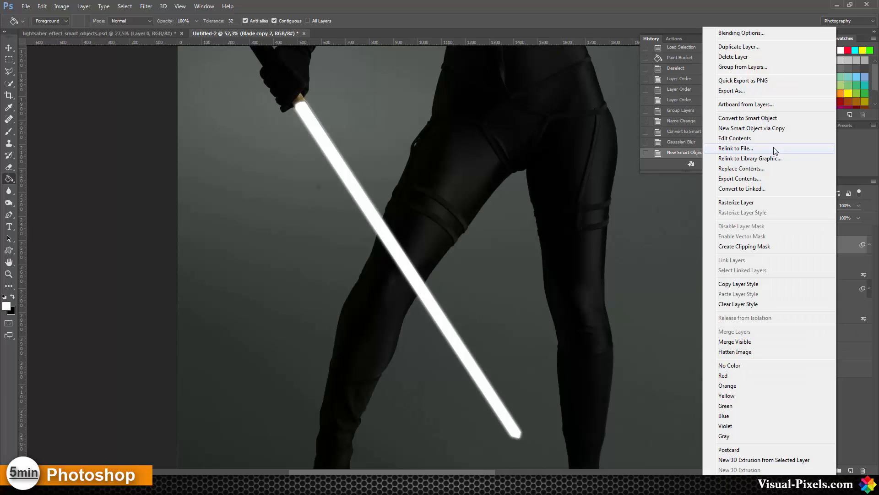
left_click(773, 128)
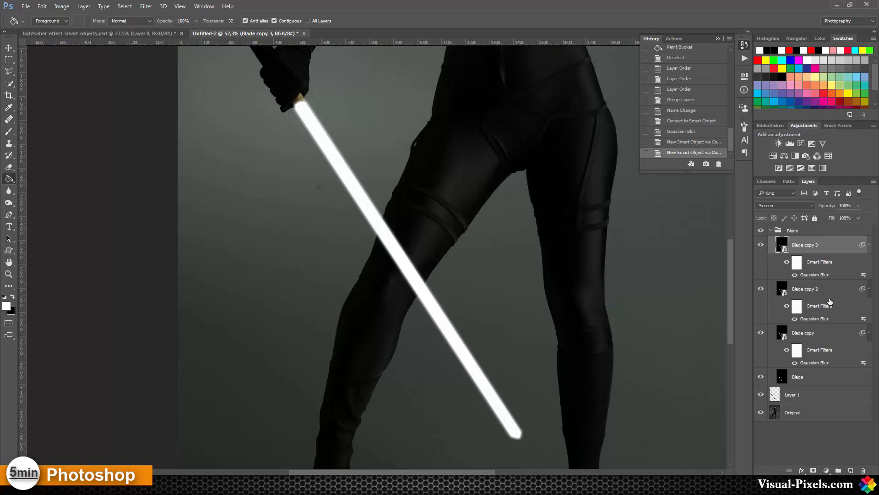
Set the Gaussian Blur radius of the Blade copy 2 layer to about 25 pixels
left_click(812, 319)
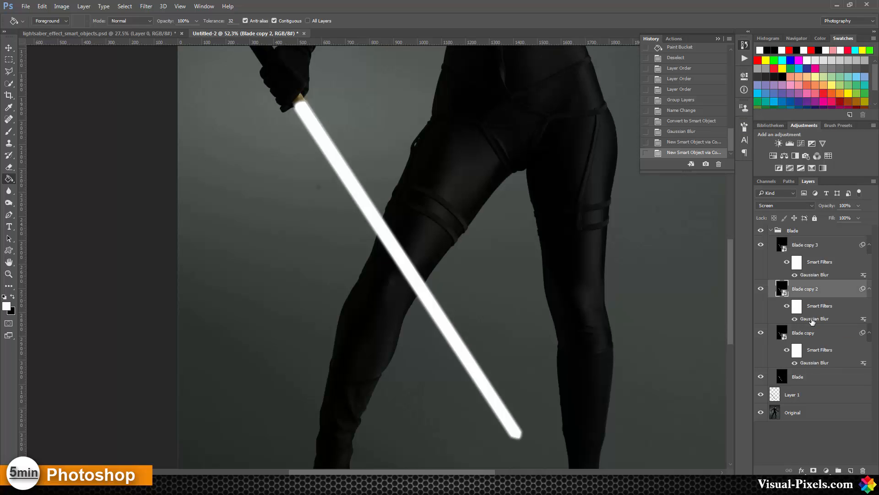
double_click(812, 320)
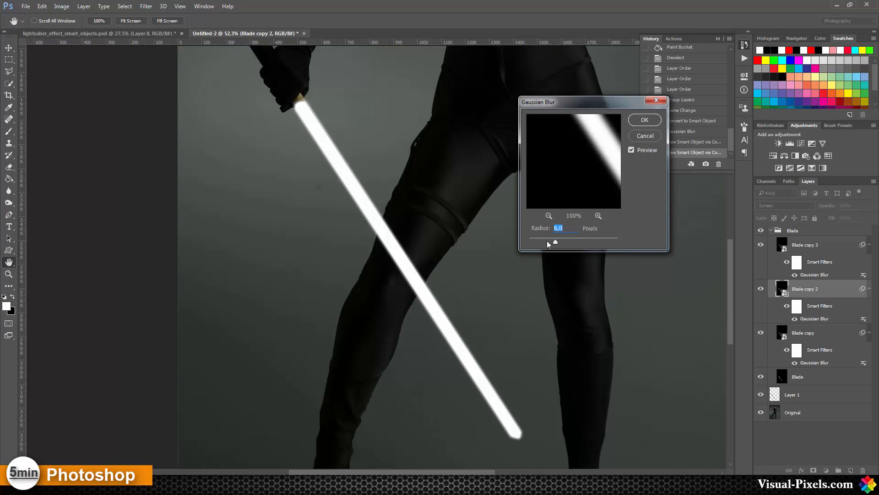
left_click_drag(567, 243, 570, 242)
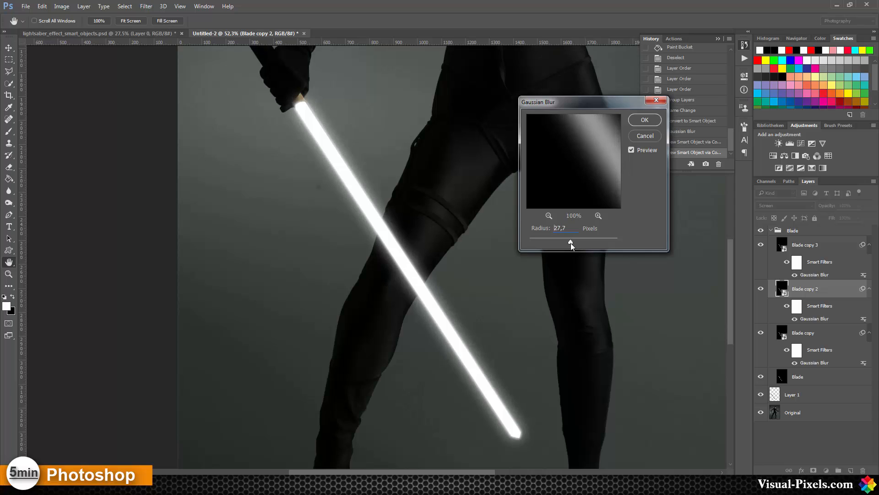
left_click_drag(570, 242, 570, 243)
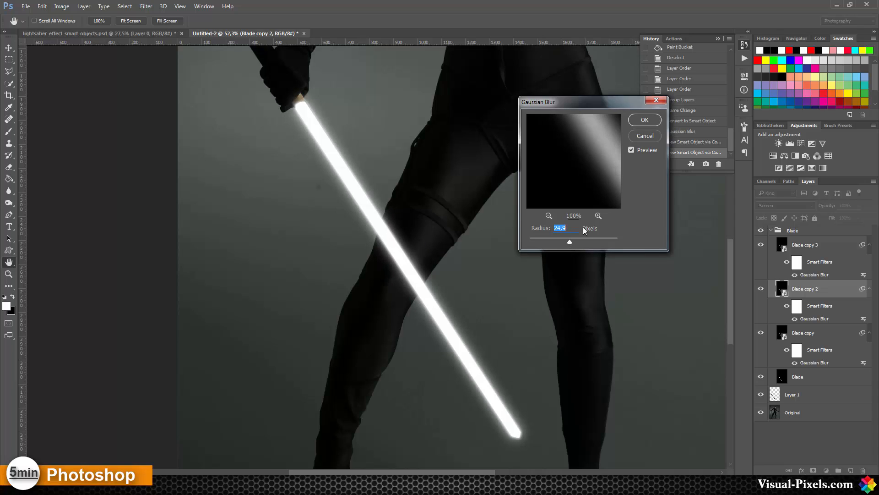
left_click(644, 123)
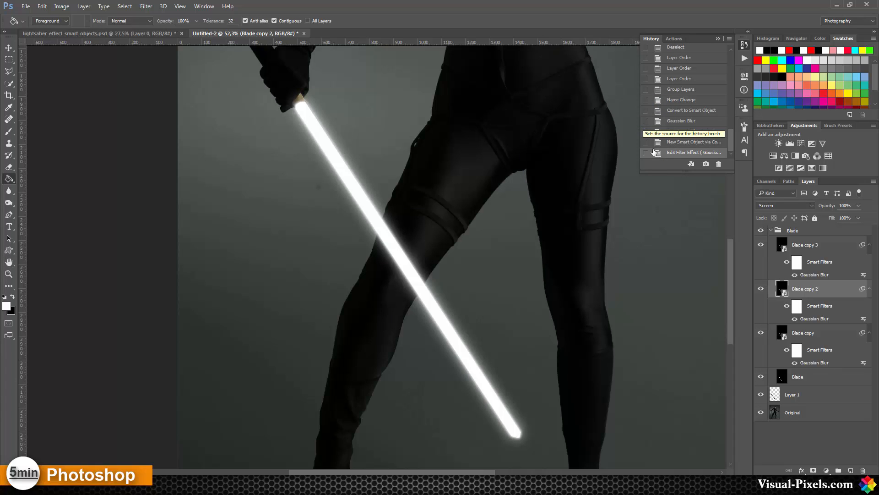
Edit the Gaussian Blur smart filter on Blade copy 3, setting its radius to about 25 pixels
left_click(804, 246)
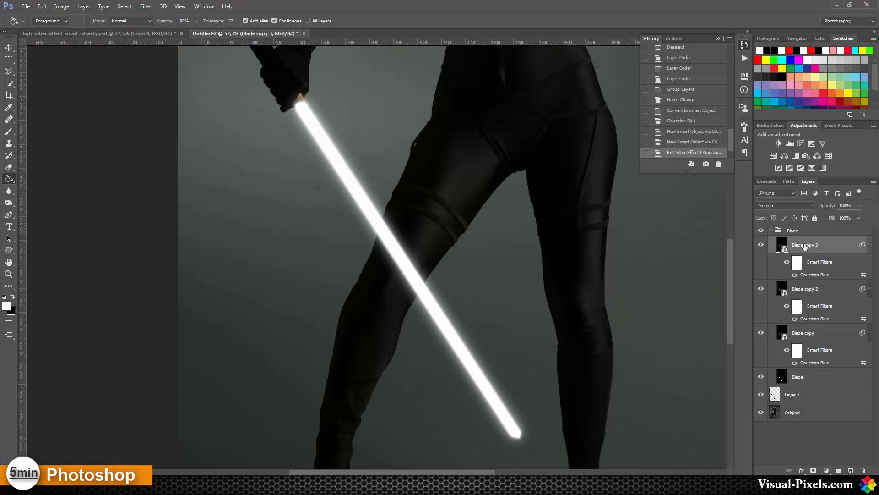
double_click(814, 274)
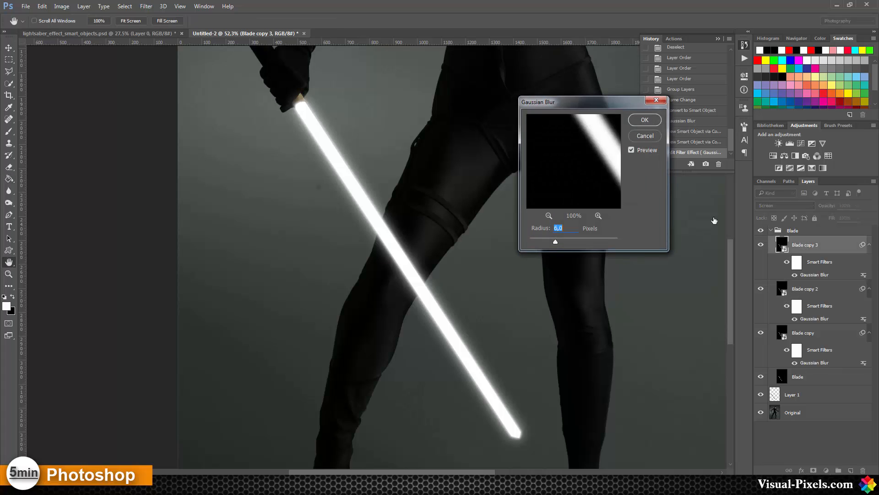
left_click_drag(574, 243, 576, 242)
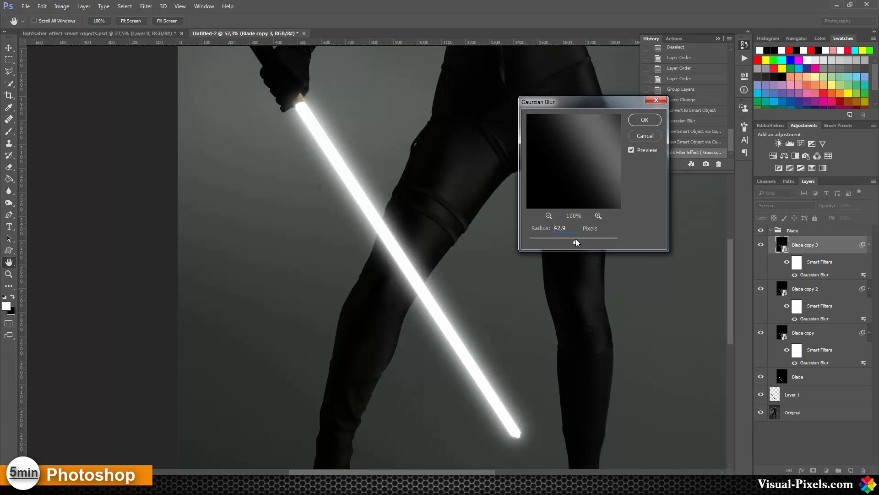
mouse_move(576, 243)
left_mouse_down()
mouse_move(558, 242)
mouse_move(569, 241)
left_mouse_up()
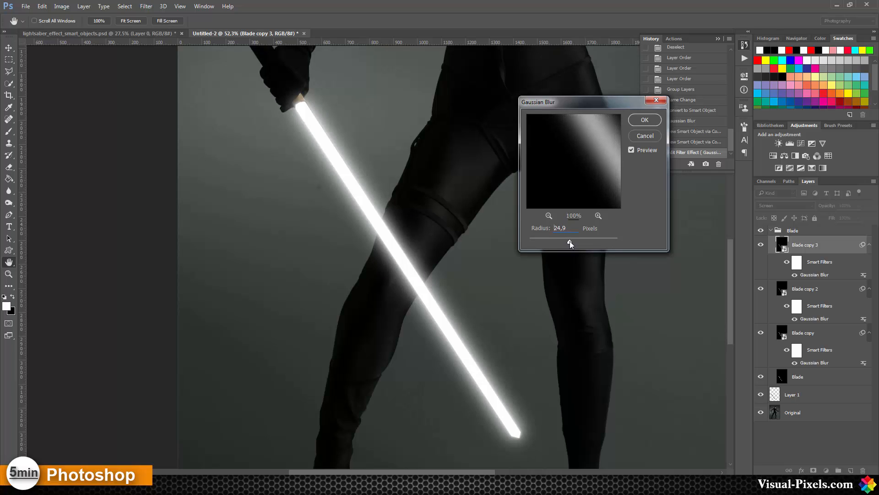
left_click(644, 120)
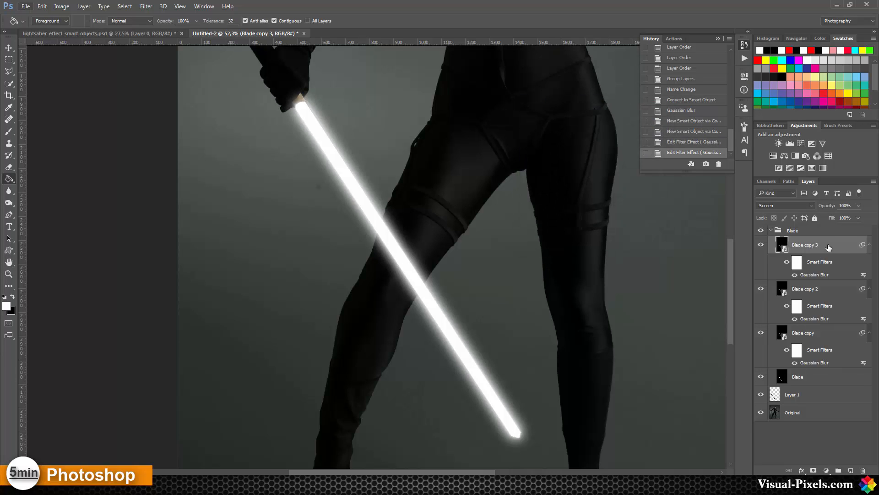
Make a new independent smart object copy of Blade copy 3 and rename it Blade fading glow
right_click(834, 247)
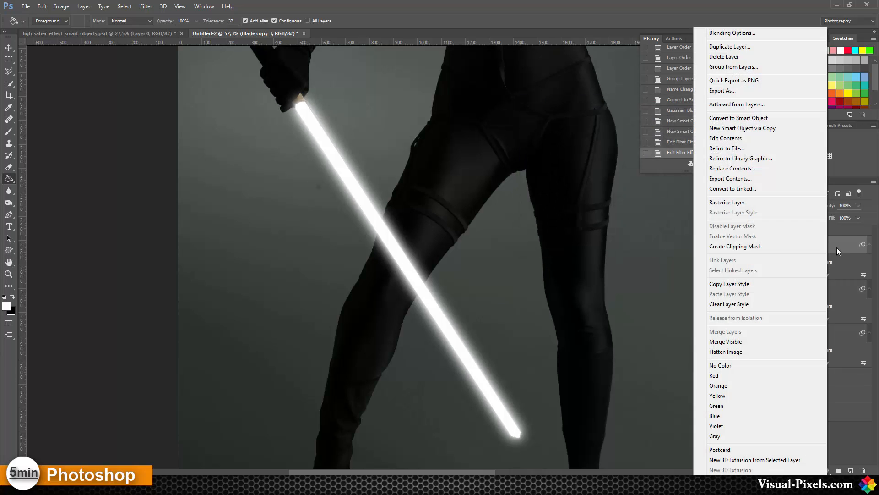
left_click(754, 131)
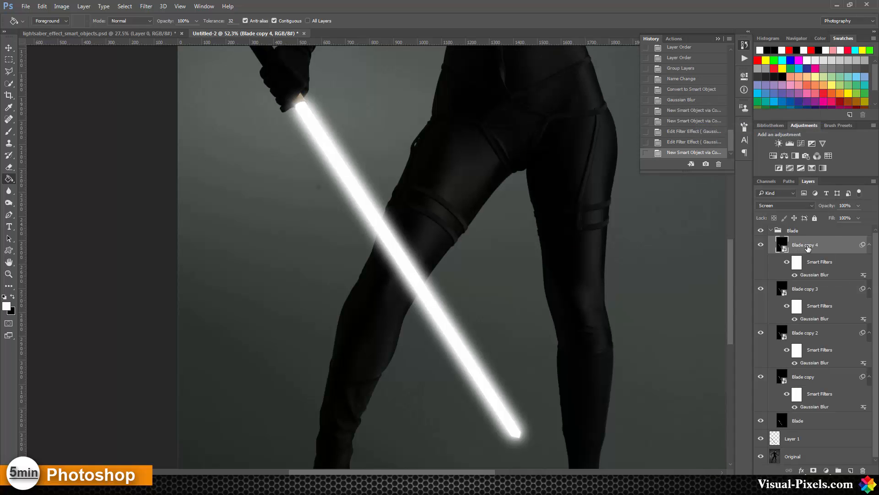
double_click(808, 245)
left_click_drag(804, 245, 826, 246)
type("fading glow")
key("Return")
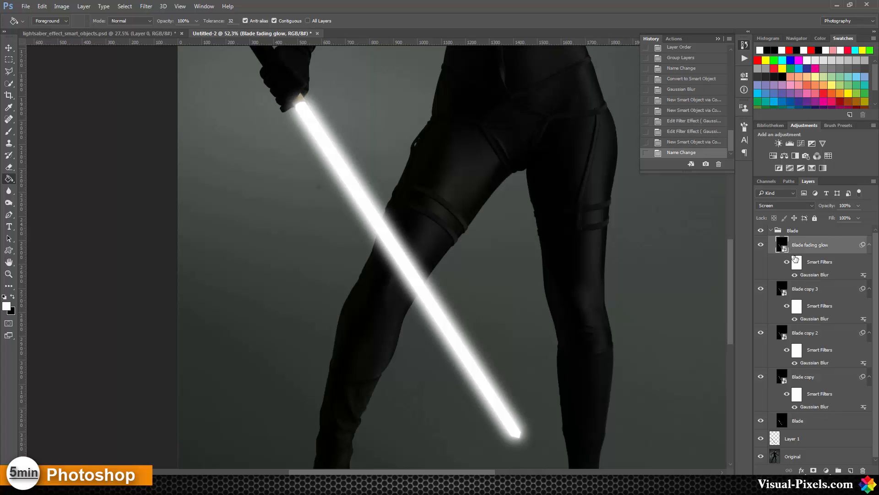
Set the Gaussian Blur radius of the Blade fading glow layer to about 73 pixels
double_click(814, 275)
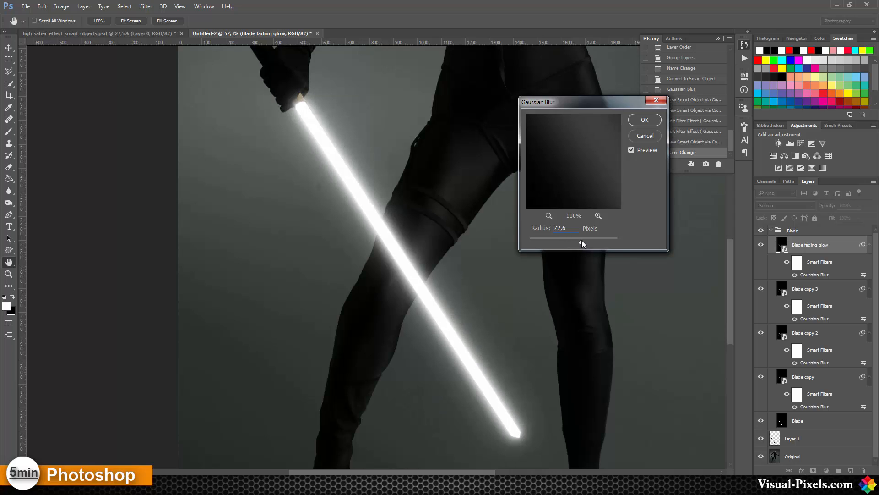
left_click(647, 119)
scroll(558, 156, "down", 4)
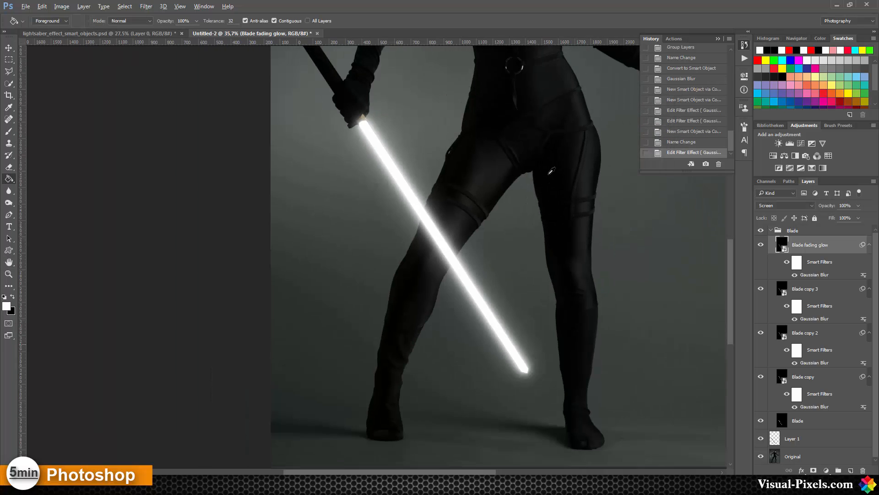
left_click_drag(567, 134, 462, 202)
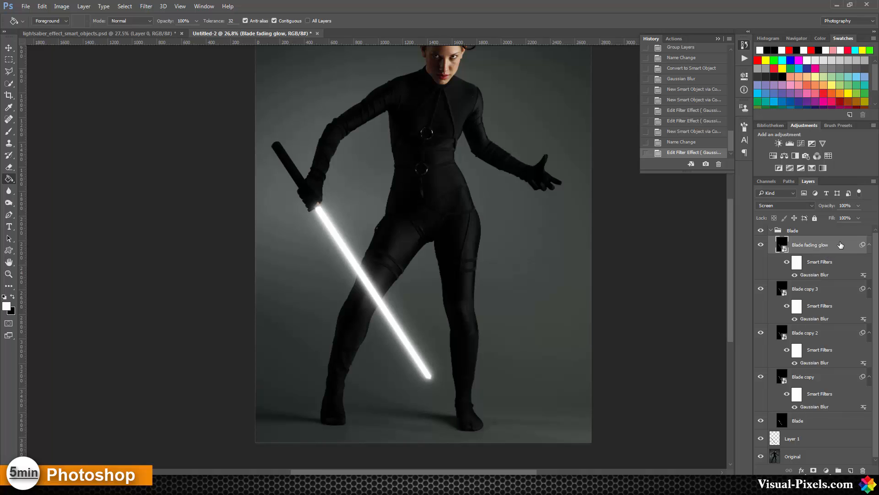
Add a Color Balance adjustment above Blade fading glow and set its midtones to +100 red and -100 magenta
left_click(785, 156)
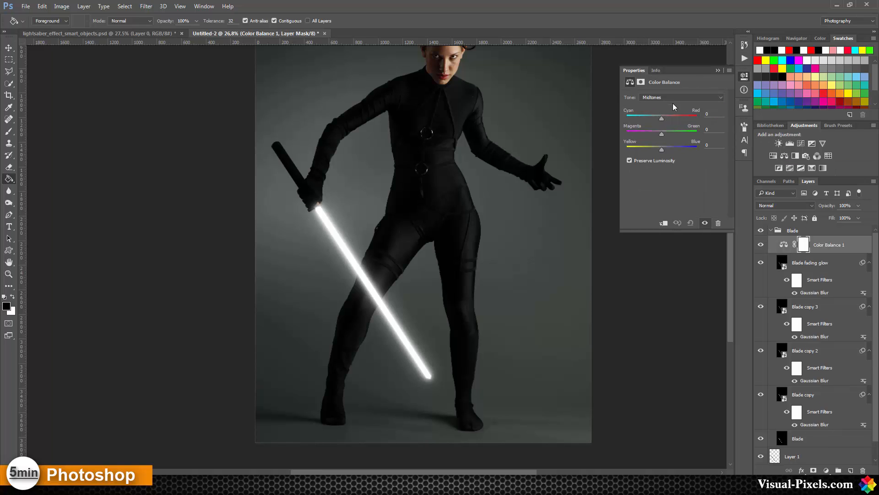
left_click_drag(662, 116, 713, 119)
left_click_drag(660, 133, 622, 132)
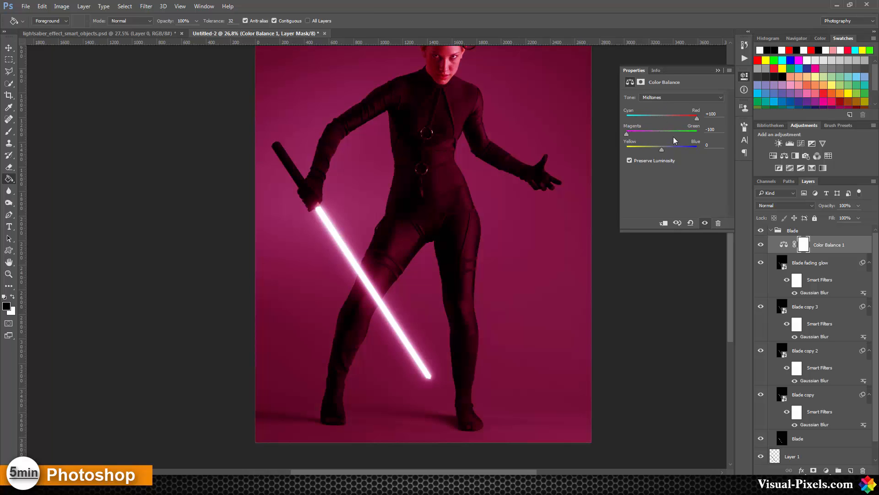
Set the Color Balance highlights to +100 red and -100 magenta, and close the adjustment's properties
left_click(699, 95)
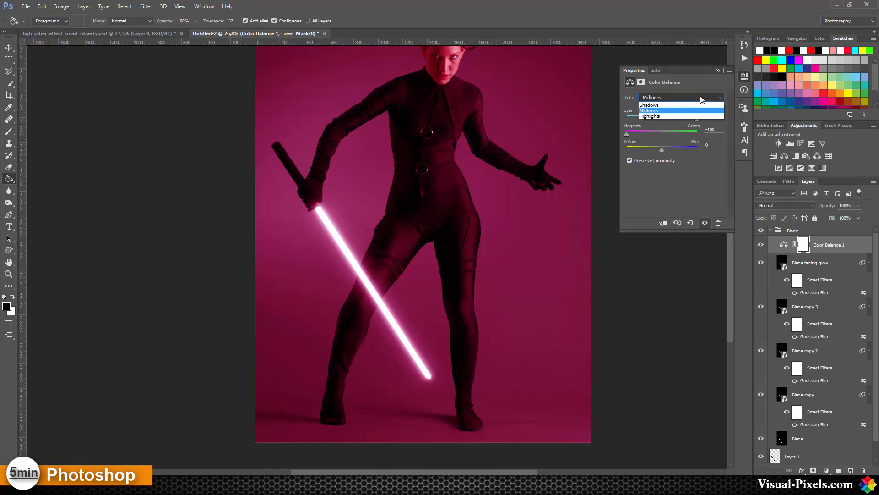
left_click(683, 115)
left_click_drag(663, 118, 621, 133)
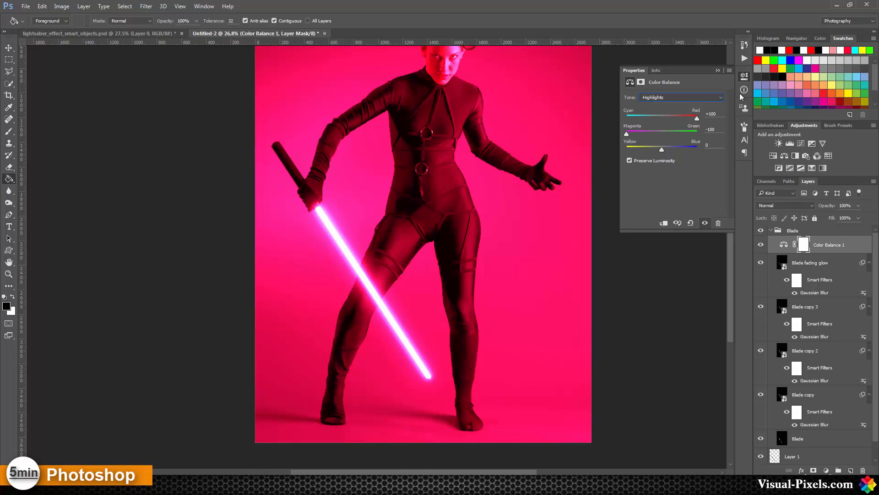
left_click(744, 77)
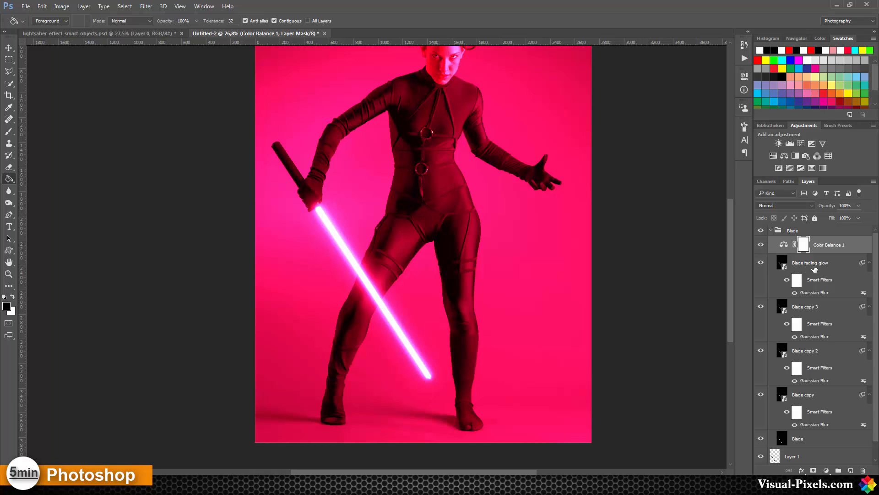
Clip the Color Balance 1 adjustment to the Blade fading glow layer with a clipping mask
right_click(850, 246)
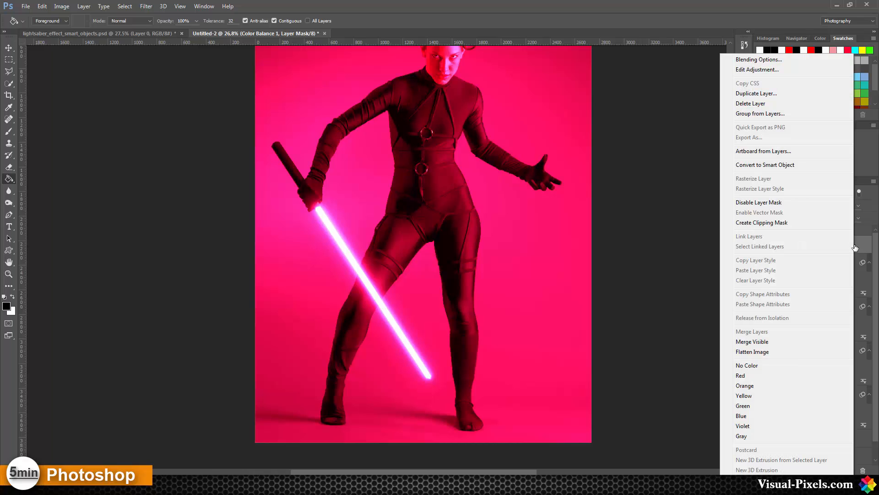
left_click(801, 225)
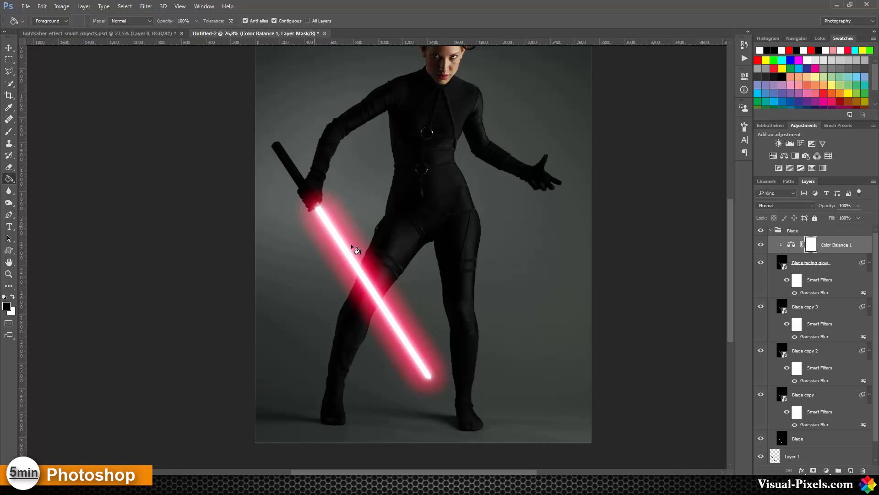
Lower the opacity of the Color Balance 1 adjustment layer to 34%
left_click(823, 263)
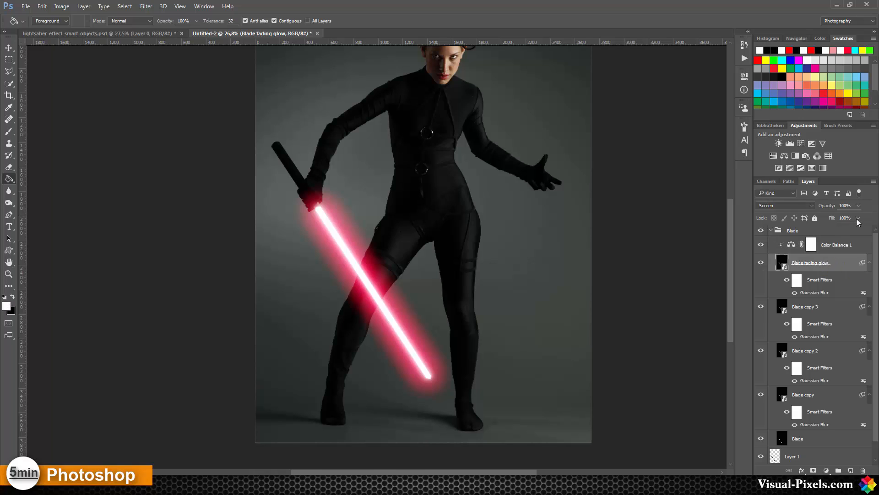
left_click(839, 247)
left_click(858, 206)
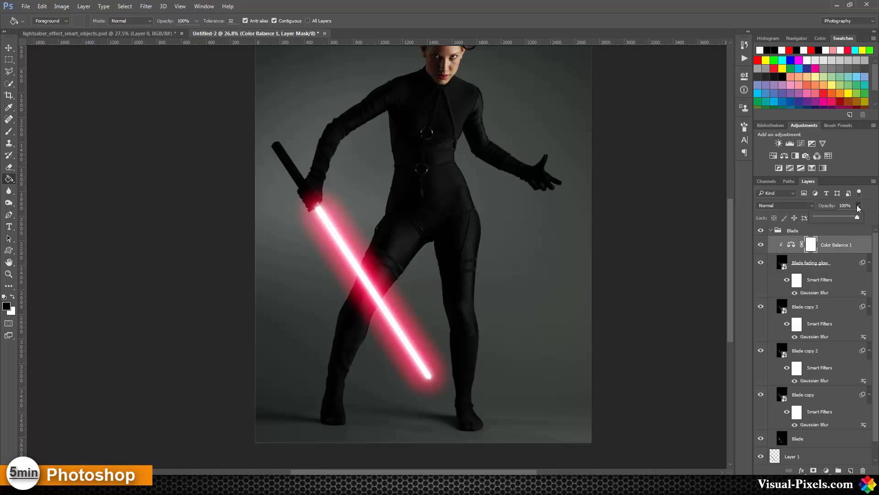
left_click_drag(821, 214, 823, 215)
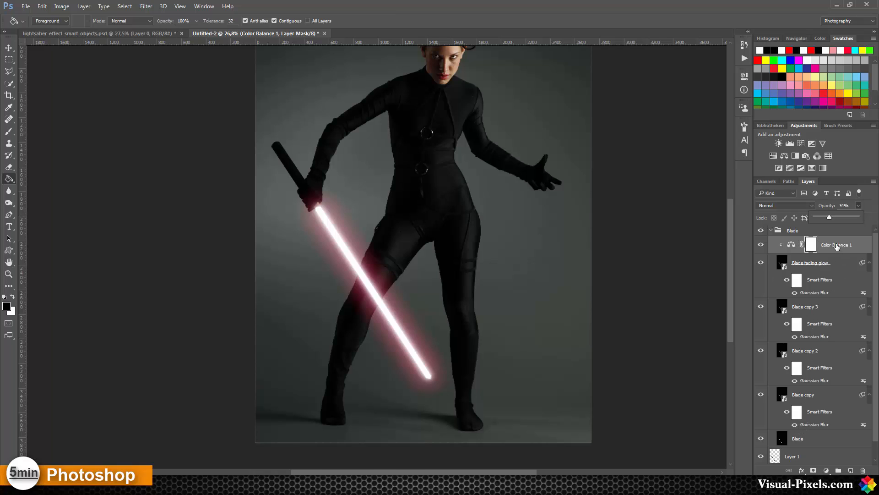
Duplicate Color Balance 1 to directly above Blade copy 3 and clip the copy to that layer
left_click(852, 245)
left_click_drag(852, 244, 854, 290)
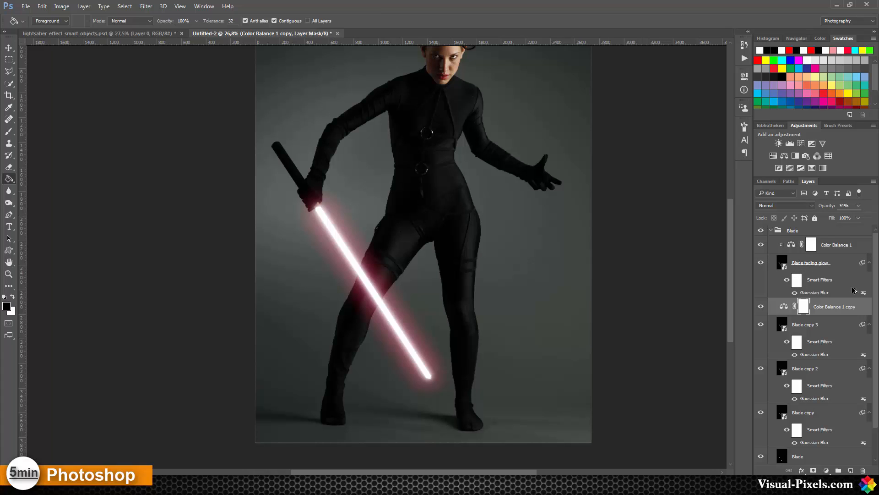
right_click(839, 311)
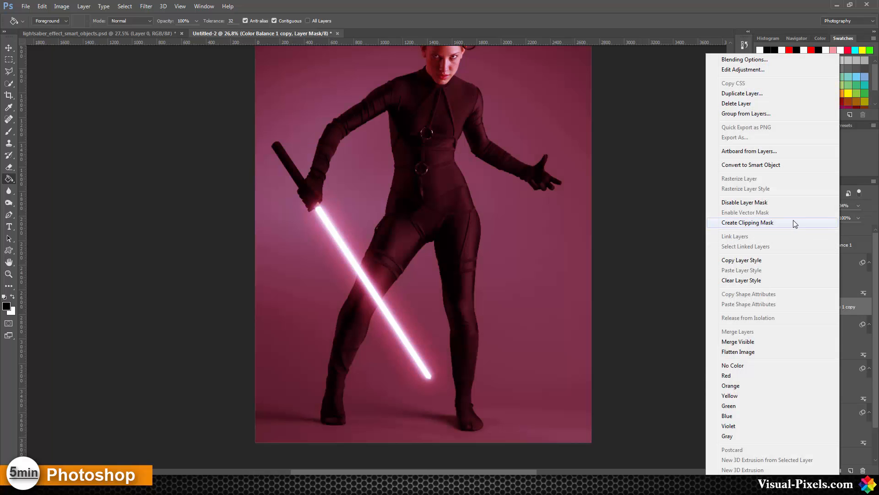
left_click(747, 223)
Duplicate the clipped Color Balance adjustment to directly above Blade copy 2 and clip it to that layer
left_click_drag(861, 306, 853, 352)
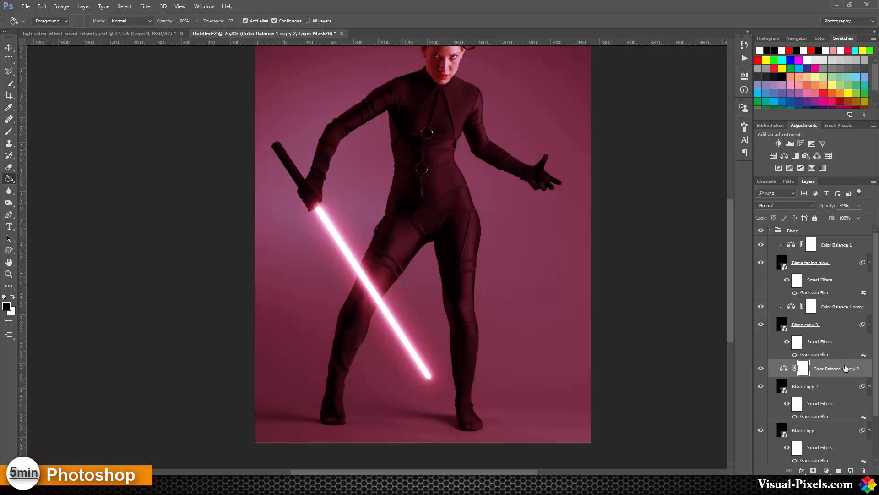
right_click(848, 368)
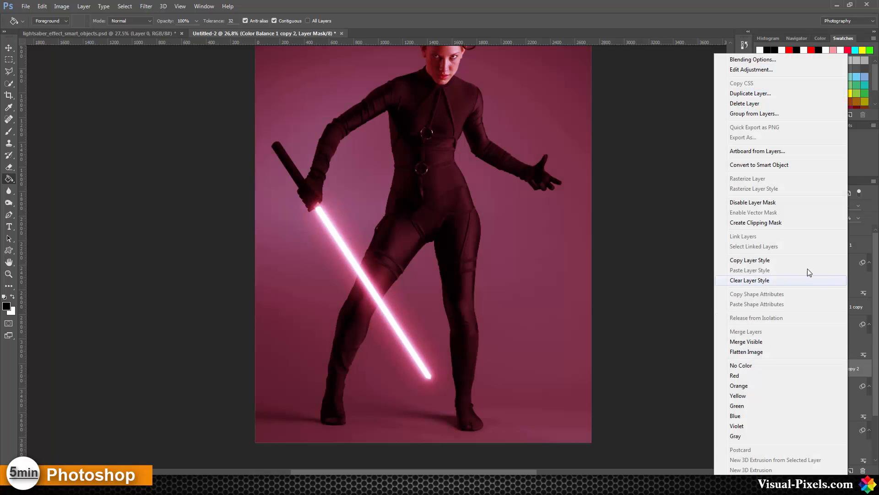
left_click(789, 223)
Duplicate the Color Balance adjustment to directly above the Blade copy layer and clip it with a clipping mask
scroll(845, 341, "down", 3)
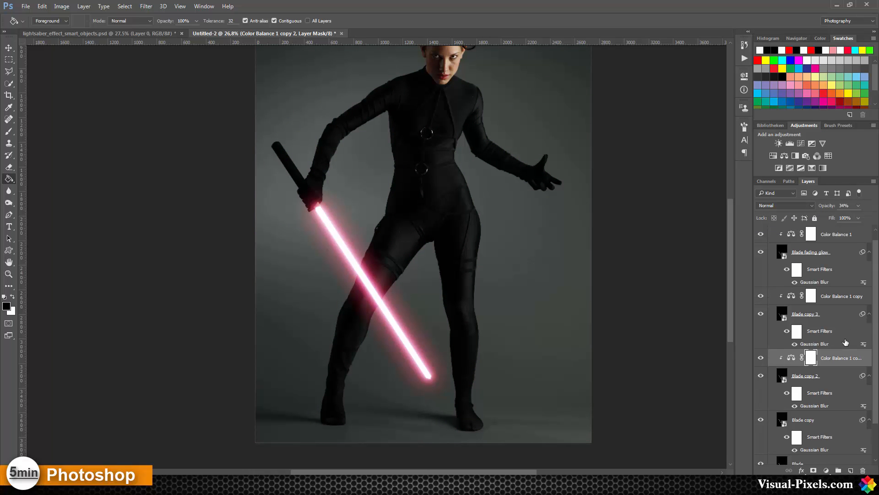
scroll(846, 343, "down", 1)
left_click_drag(842, 316, 838, 358)
right_click(846, 378)
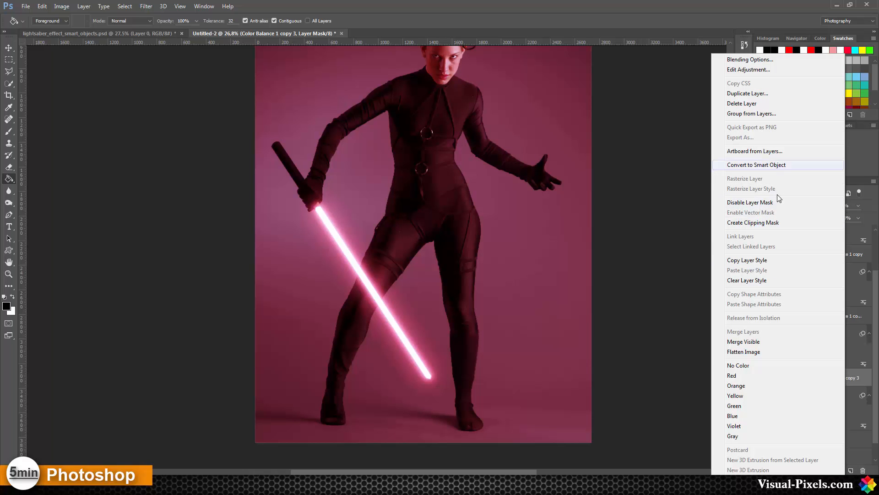
left_click(775, 223)
Duplicate the Color Balance adjustment to directly above the base Blade layer and clip it to that layer
left_click_drag(842, 363, 837, 420)
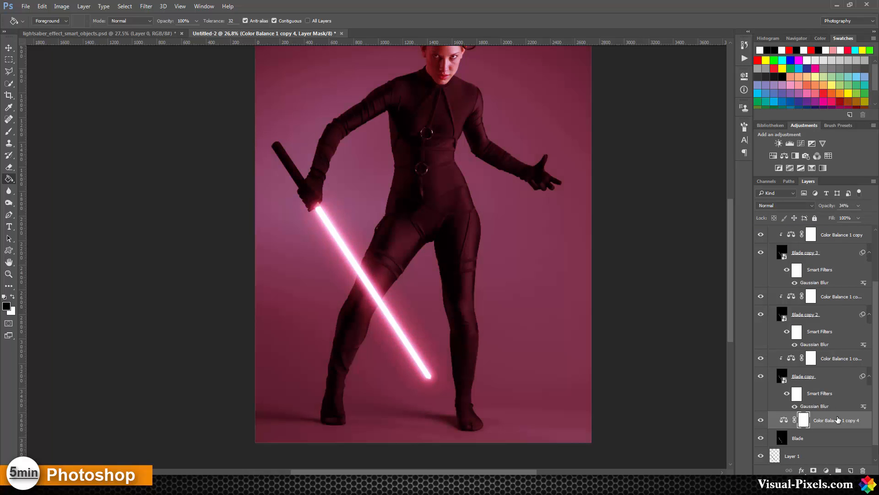
right_click(837, 377)
left_click(775, 222)
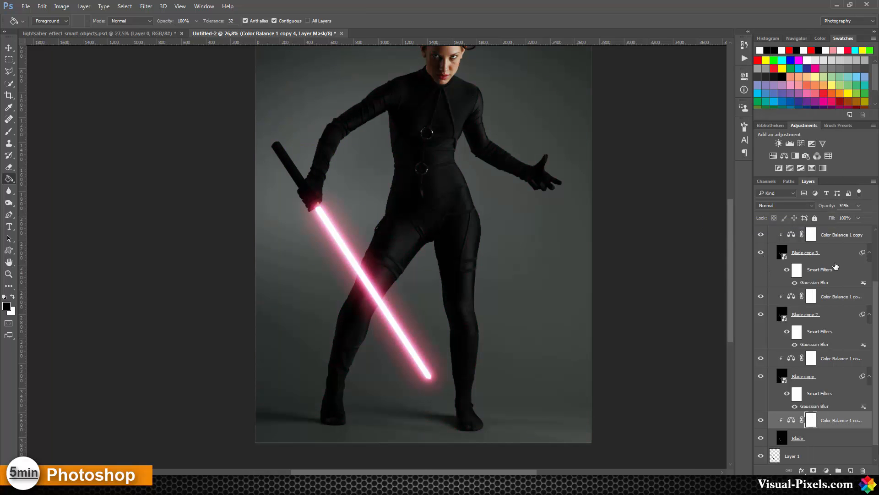
Set the opacity of the Color Balance 1 copy layer above Blade copy 3 to 43%
scroll(832, 275, "up", 3)
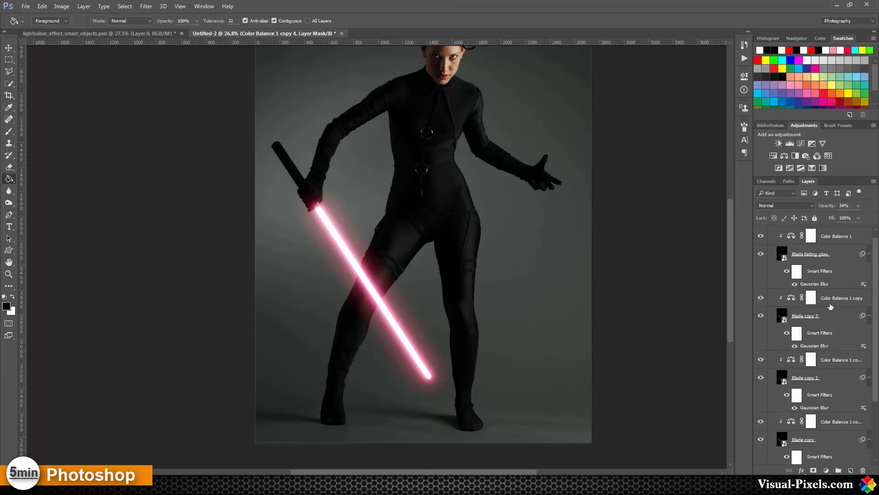
scroll(830, 304, "up", 1)
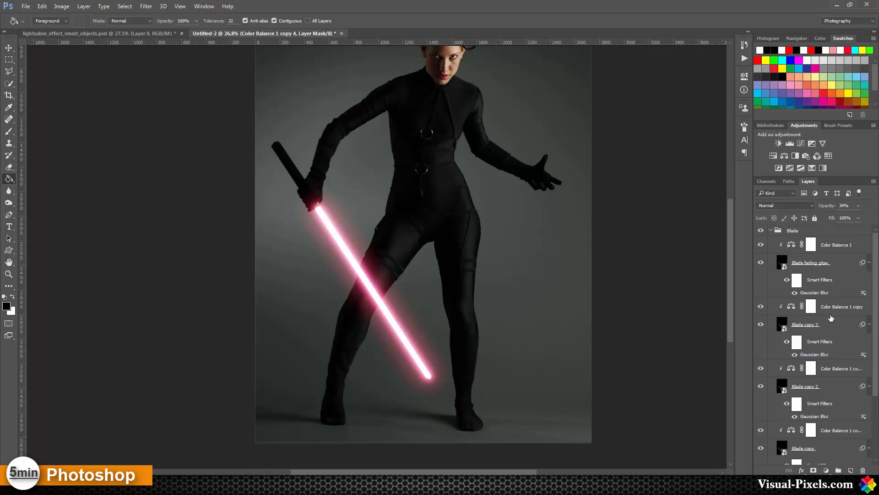
left_click(844, 308)
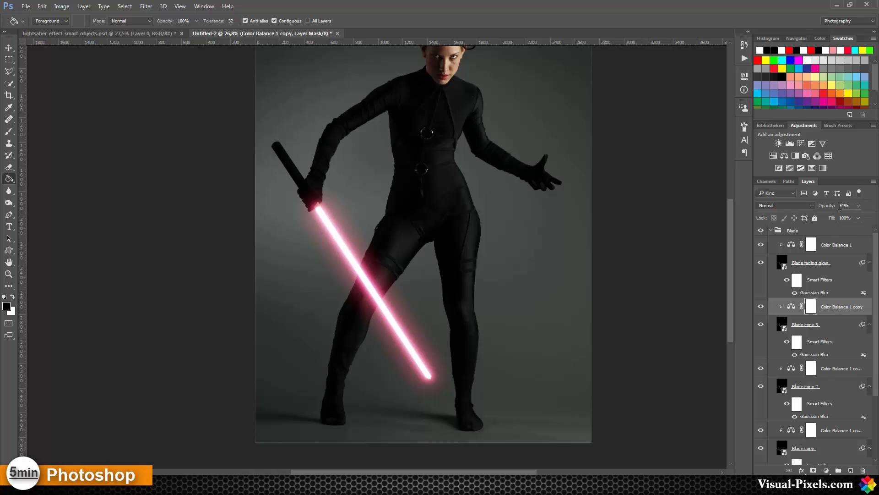
left_click(843, 207)
type("48")
key("Return")
left_click_drag(831, 206, 829, 207)
Set the opacity of the Color Balance adjustment above Blade copy 2 to about 45%
scroll(845, 362, "down", 2)
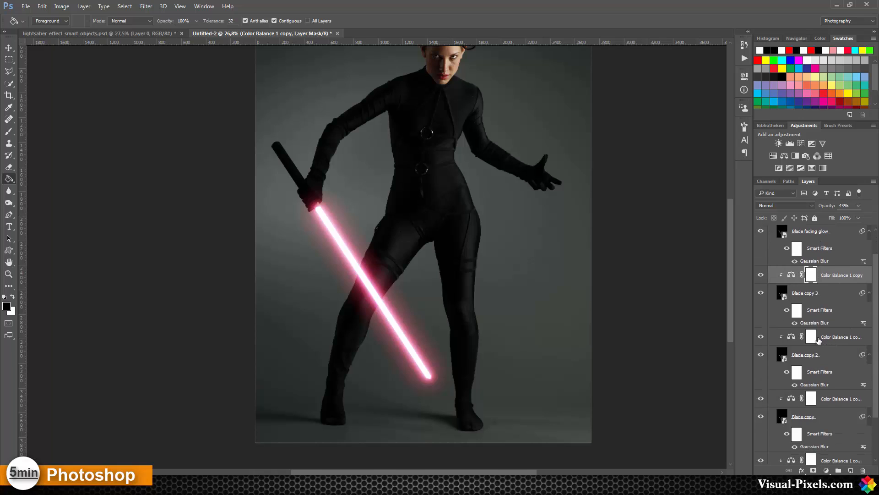
scroll(820, 368, "down", 3)
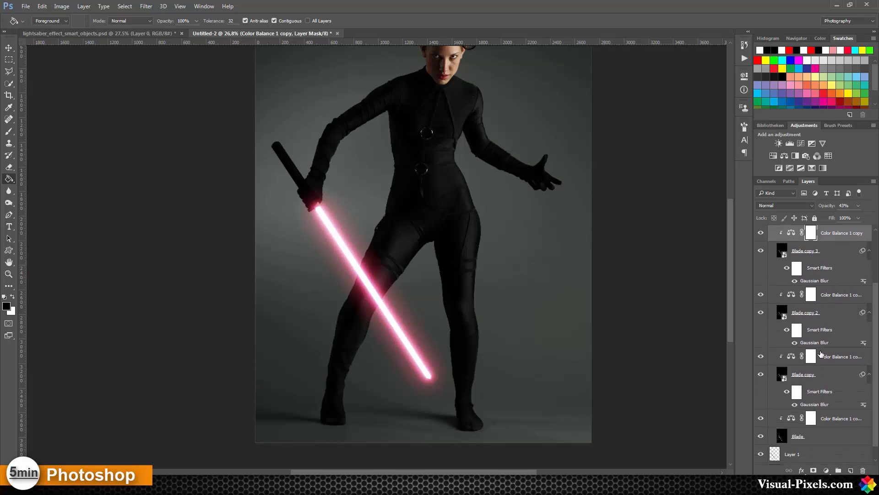
left_click(811, 295)
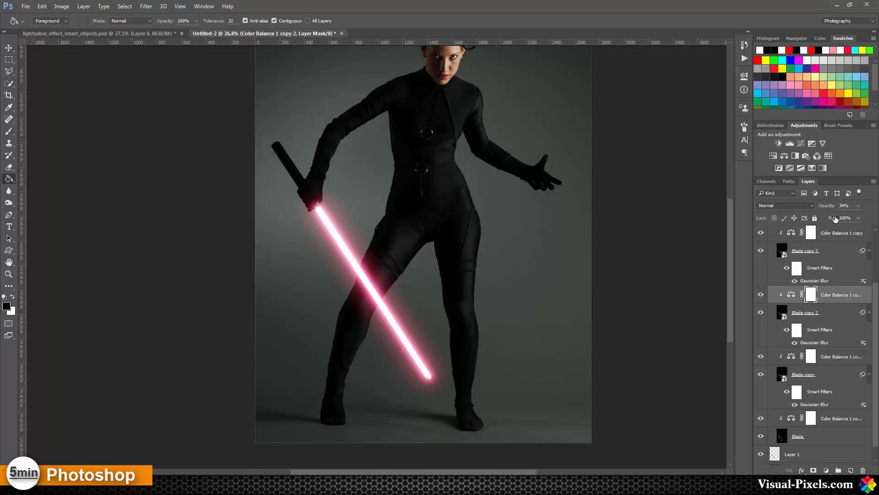
left_click_drag(828, 207, 833, 207)
Add a Hue/Saturation adjustment above Color Balance 1 with Colorize on and saturation 55, and clip it to Blade fading glow
scroll(815, 289, "up", 2)
scroll(819, 295, "up", 1)
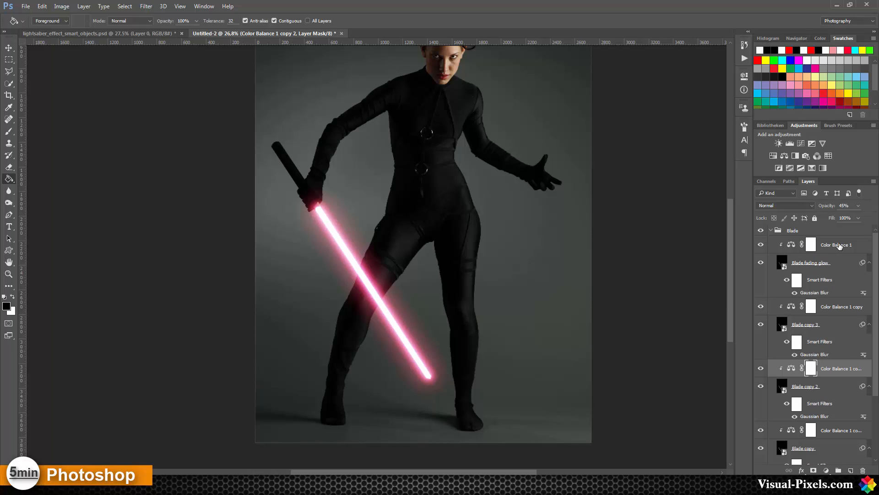
left_click(839, 246)
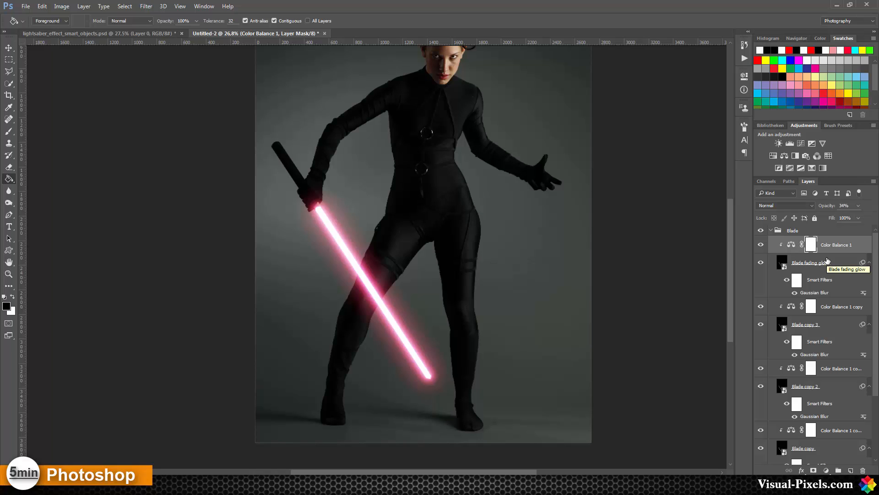
left_click(774, 156)
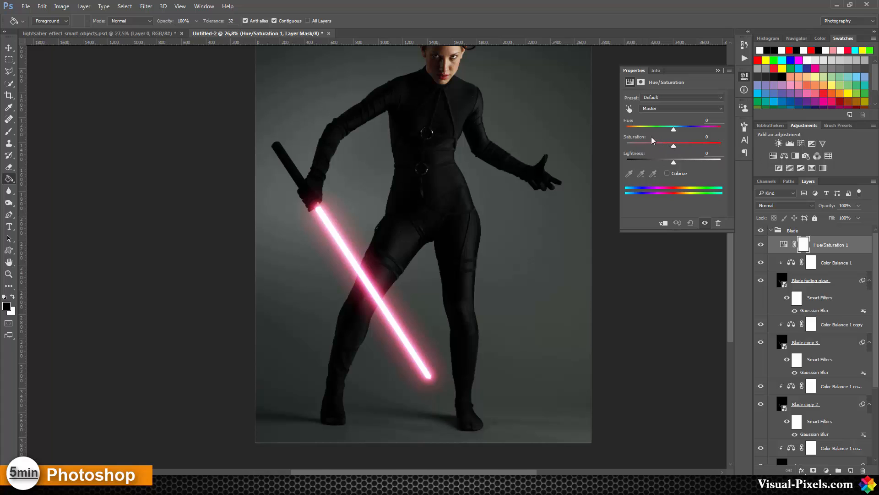
left_click(674, 174)
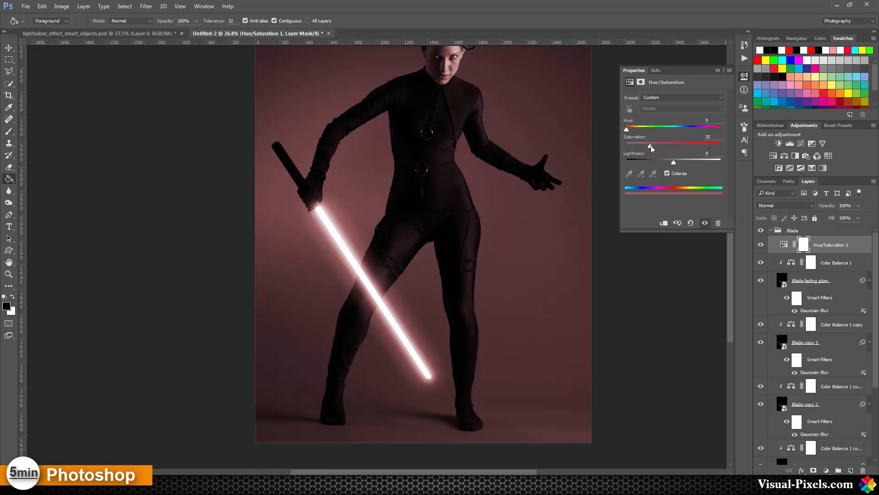
left_click_drag(661, 145, 677, 144)
right_click(842, 245)
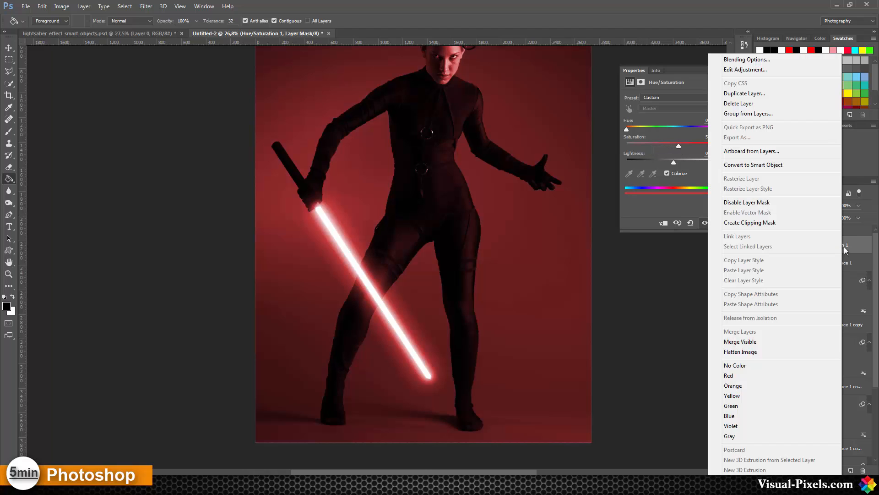
left_click(795, 223)
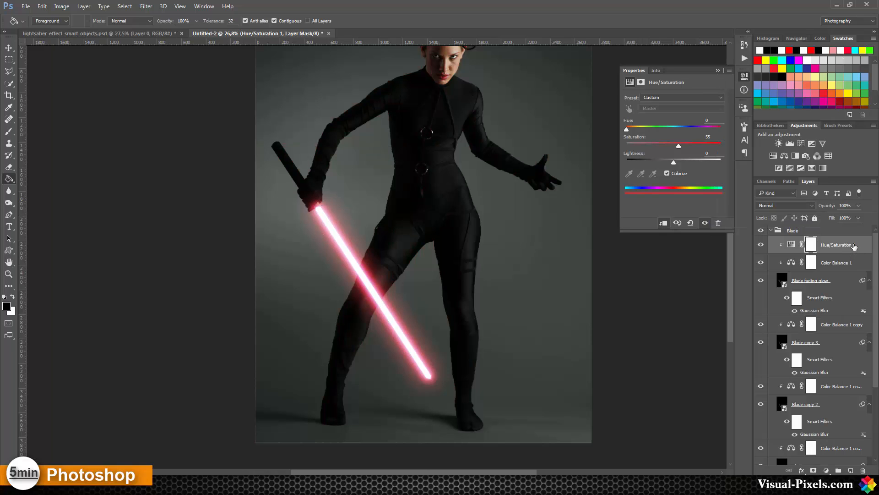
Duplicate the Hue/Saturation adjustment to directly above Color Balance 1 copy and clip it to Blade copy 3
left_click_drag(852, 248, 851, 315)
right_click(852, 325)
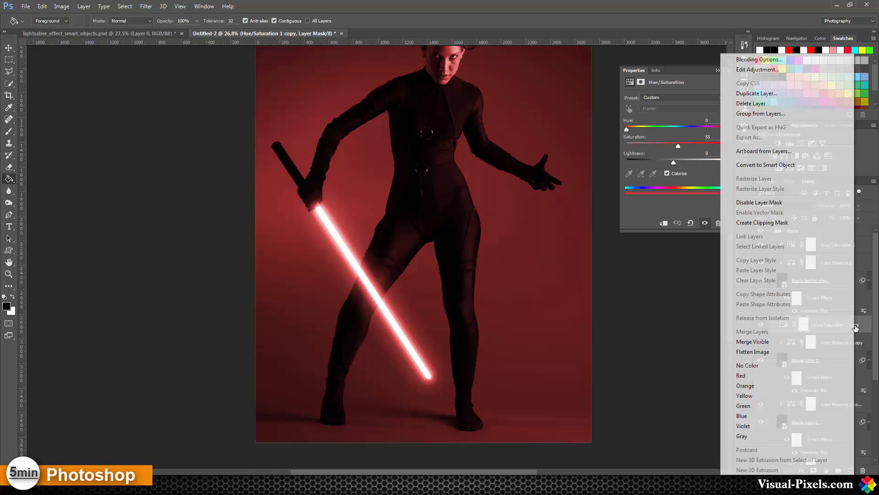
left_click(802, 225)
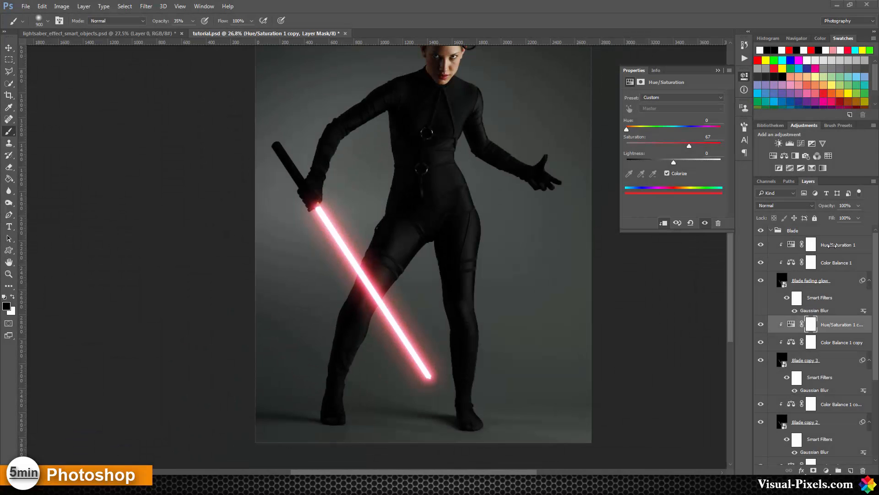
Create a new empty layer above the Blade group and collapse the group
left_click(832, 248)
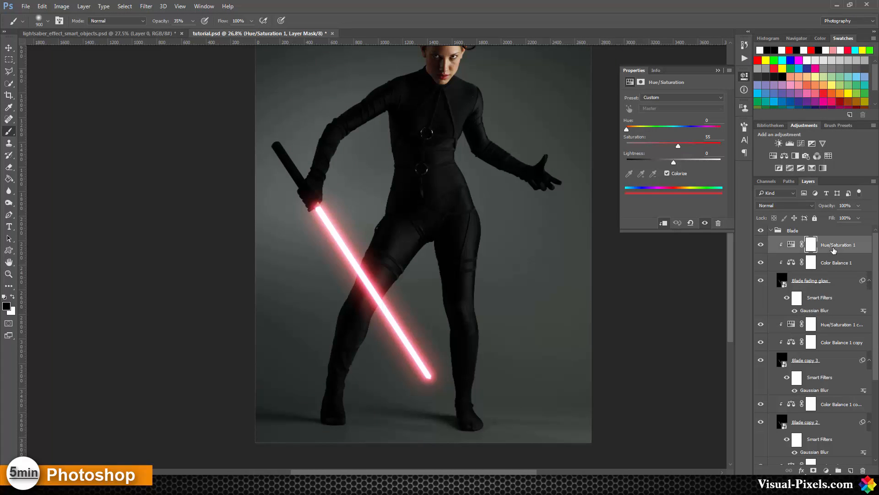
left_click(850, 471)
left_click_drag(805, 244, 806, 227)
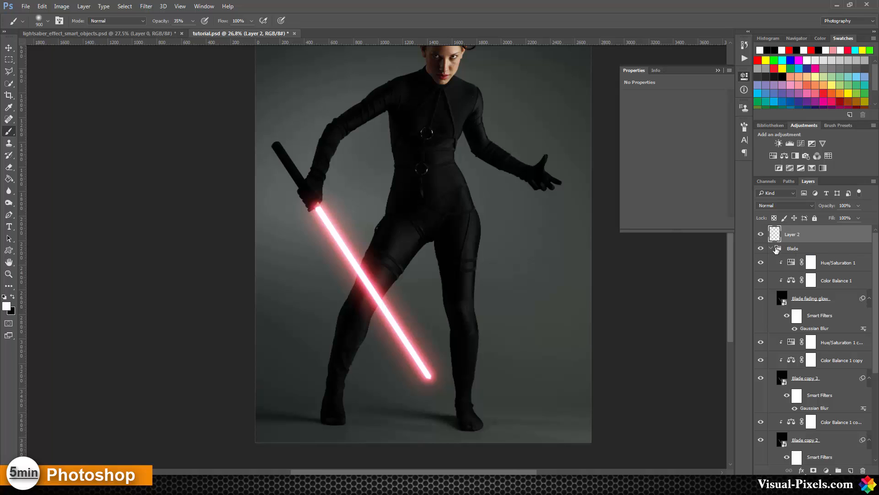
left_click(771, 248)
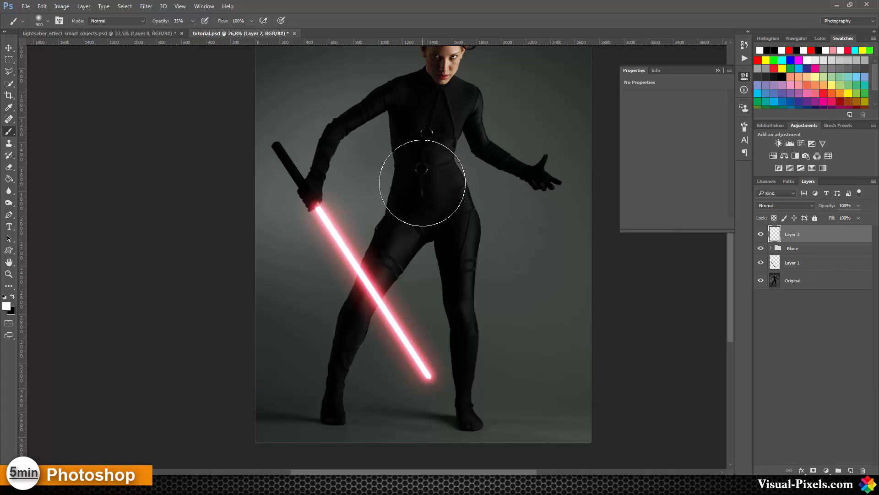
Try red ff0000 as the foreground color and reset the colors to default black and white
key("x")
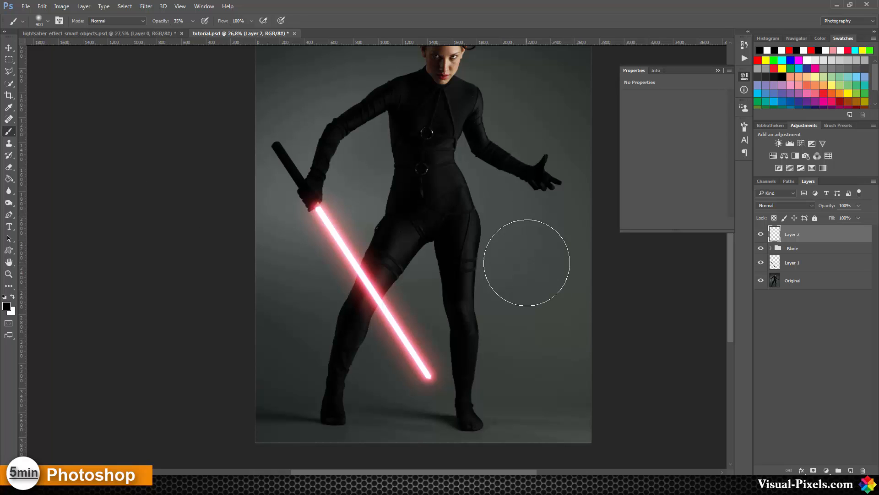
key("x")
key("x")
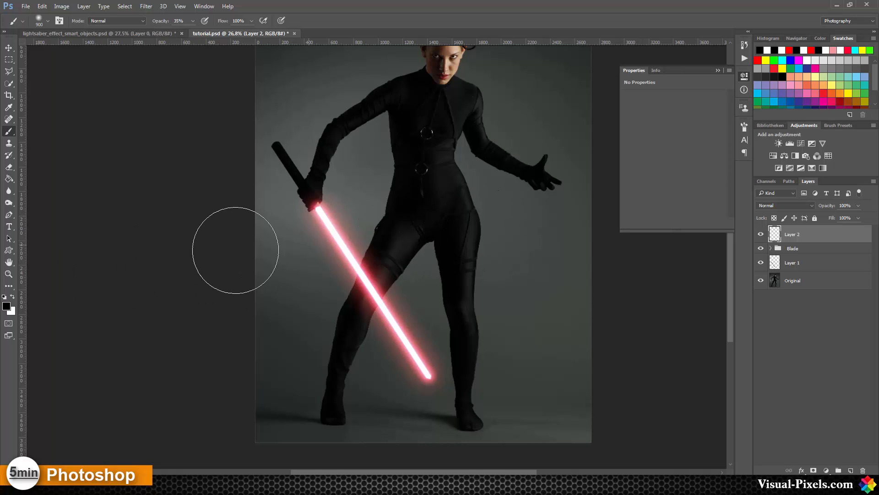
left_click(6, 306)
type("ff0000")
left_click(736, 94)
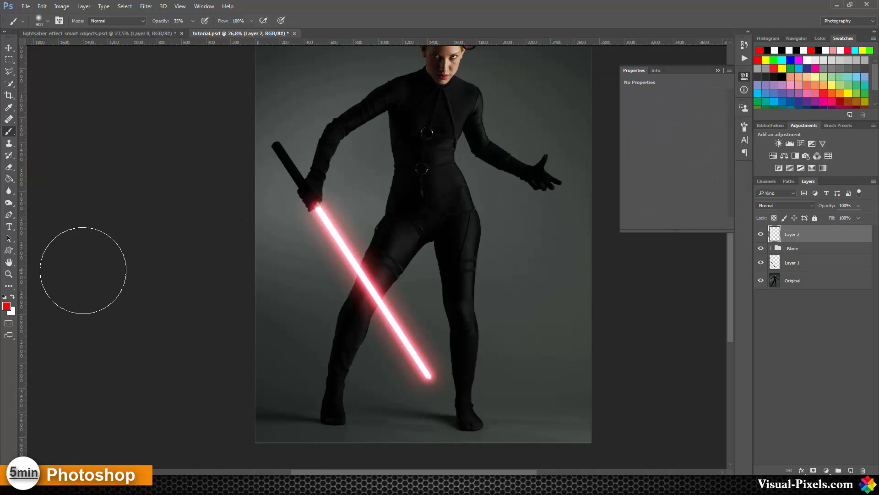
key("d")
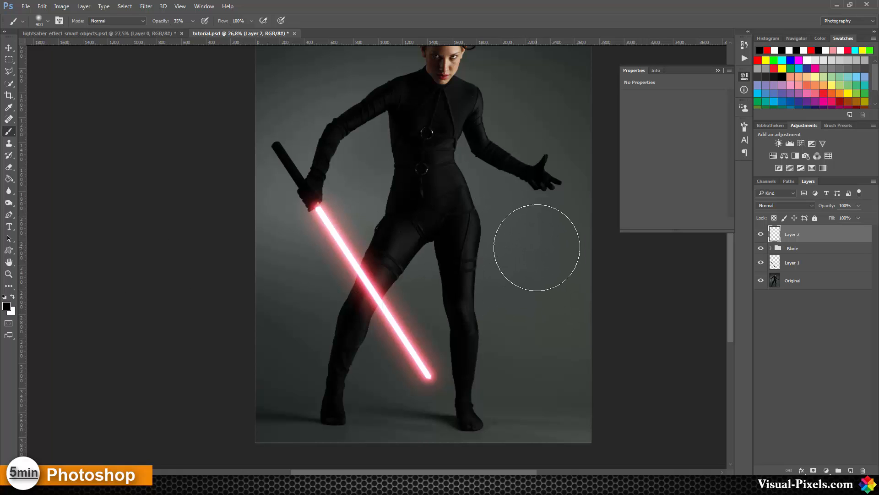
Set the brush opacity to 100% and paint a soft black dab and a white one over it beside the figure's leg
left_click(193, 21)
mouse_move(191, 31)
left_mouse_down()
mouse_move(402, 13)
mouse_move(467, 82)
left_mouse_up()
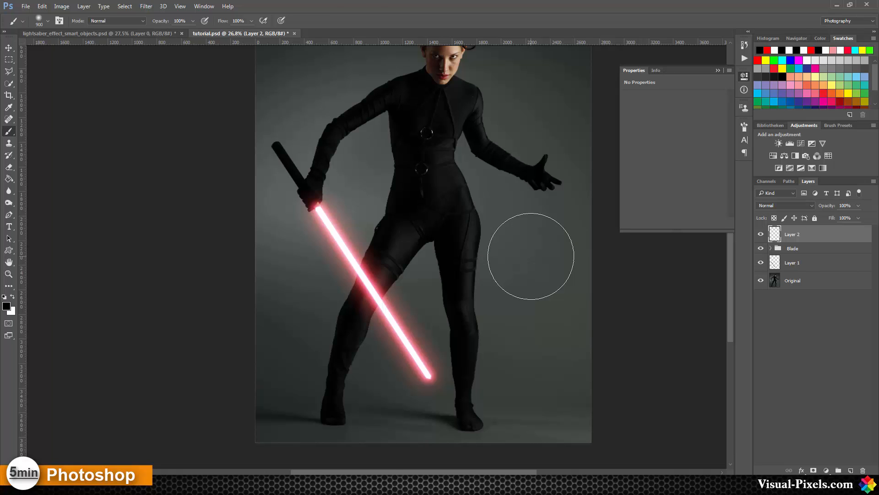
left_click(531, 256)
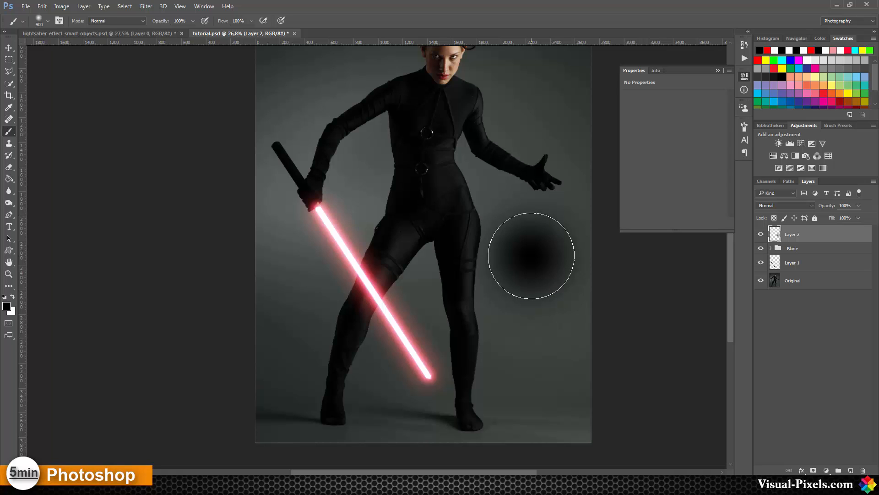
key("x")
left_click(531, 255)
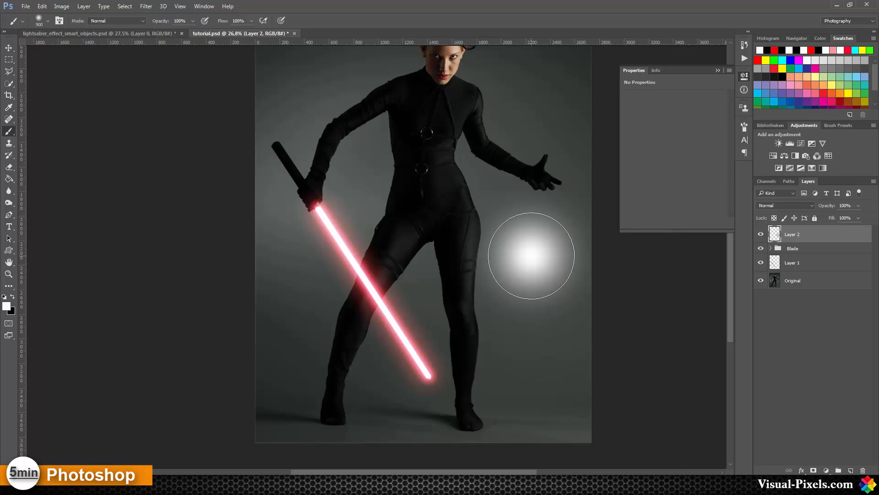
Set Layer 2's blend mode to Color Dodge and reposition the white dab beside the figure's leg
left_click(796, 205)
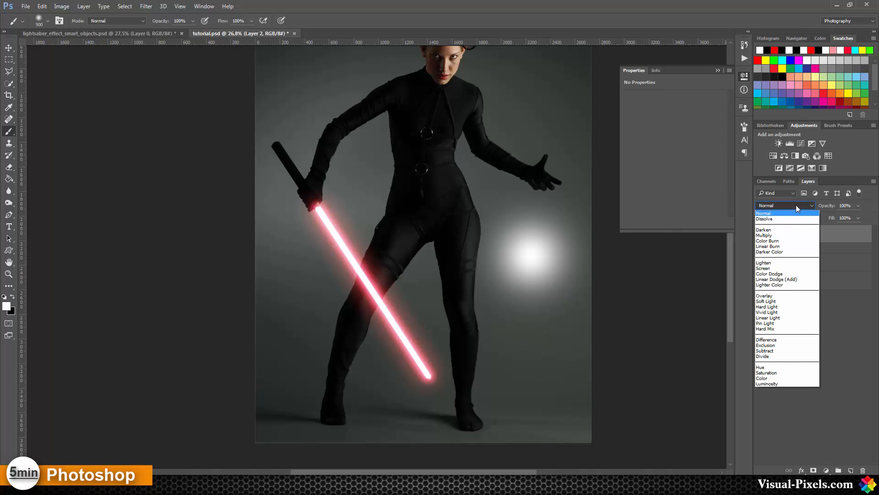
left_click(787, 274)
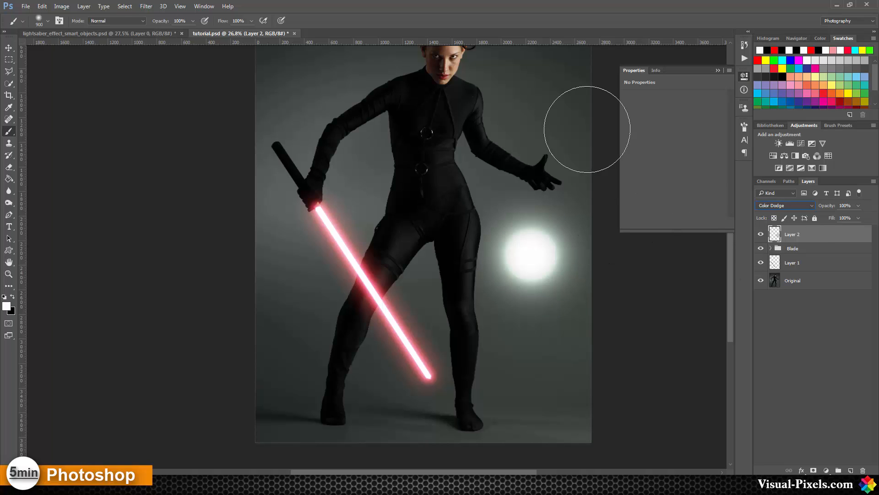
left_click(9, 48)
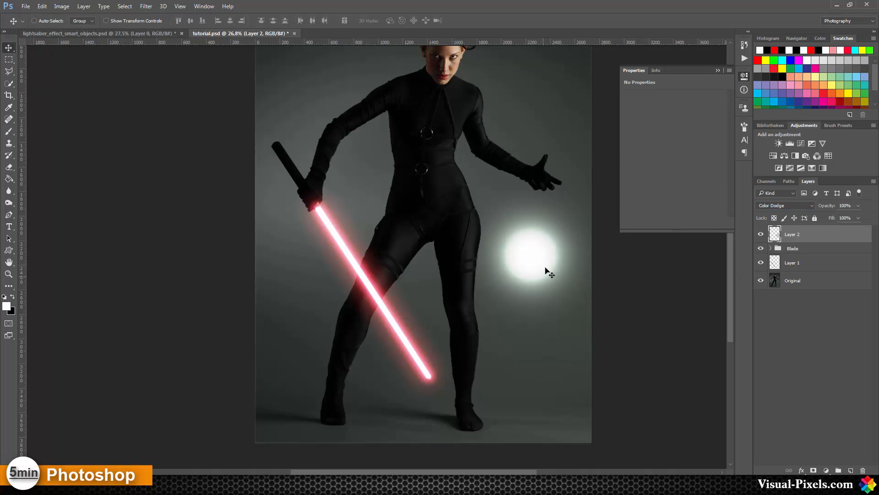
mouse_move(492, 248)
left_mouse_down()
mouse_move(380, 243)
mouse_move(391, 288)
mouse_move(429, 195)
mouse_move(515, 121)
mouse_move(583, 277)
mouse_move(453, 257)
mouse_move(391, 312)
mouse_move(444, 229)
mouse_move(366, 215)
mouse_move(565, 339)
mouse_move(530, 261)
mouse_move(542, 274)
left_mouse_up()
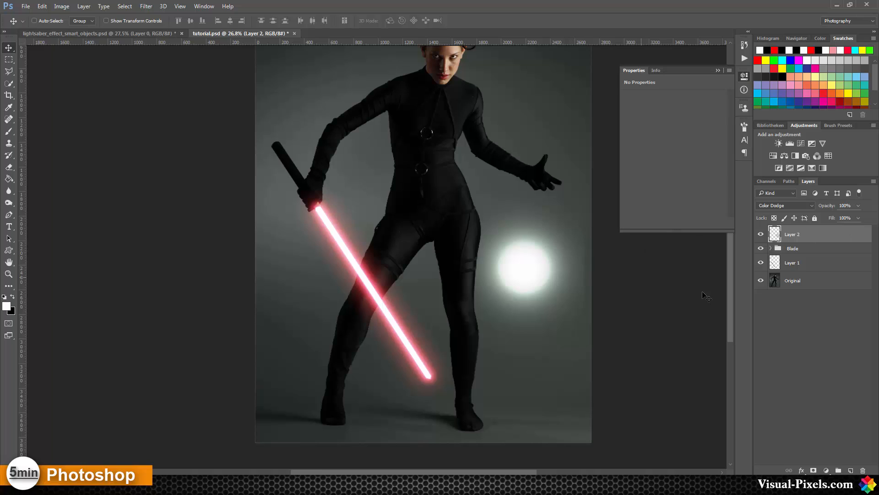
Add a Solid Color fill layer in red ff0000 above Layer 2 and clip it to that layer
left_click(826, 471)
left_click(829, 273)
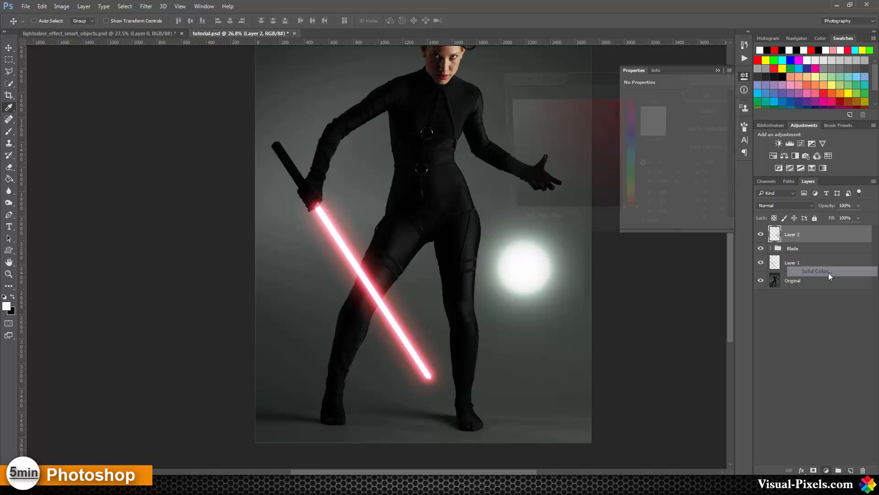
type("ff0000")
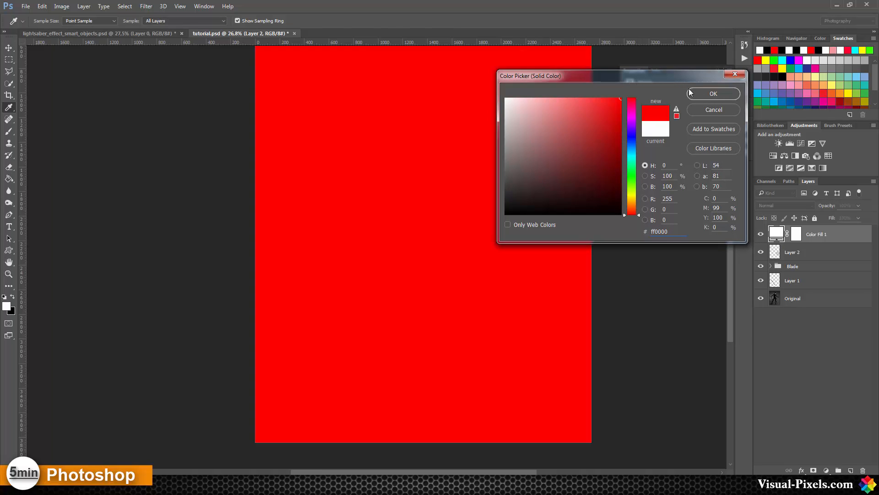
left_click(713, 93)
right_click(845, 237)
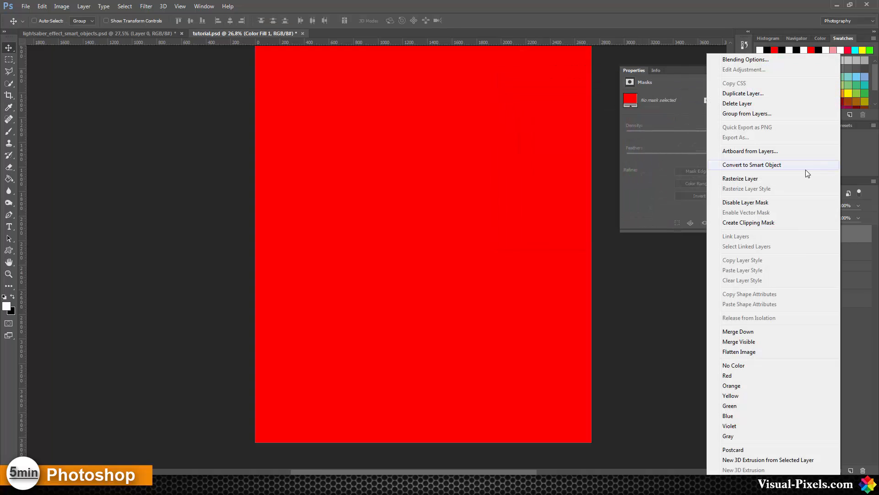
left_click(767, 224)
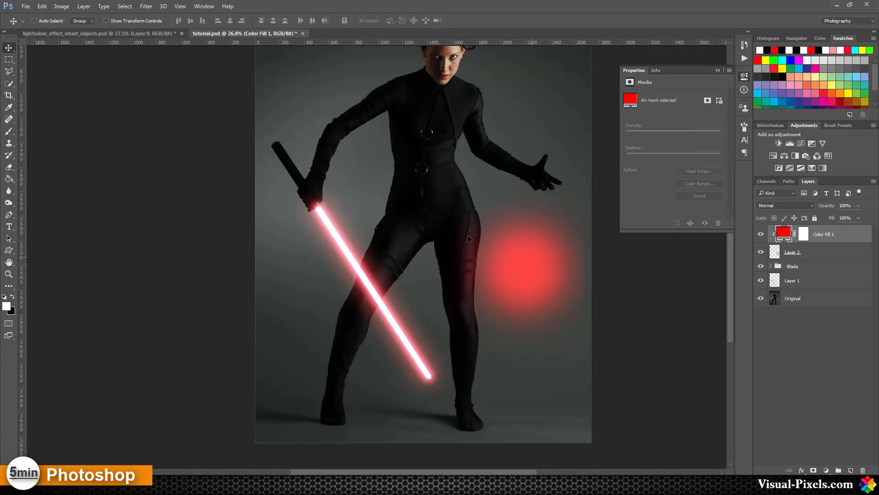
Reduce Layer 2's fill to 63% and move the red glow onto the thigh behind the upper blade
mouse_move(548, 263)
left_mouse_down()
mouse_move(489, 240)
mouse_move(386, 246)
mouse_move(347, 326)
mouse_move(398, 240)
mouse_move(400, 146)
mouse_move(319, 151)
mouse_move(493, 273)
mouse_move(516, 275)
mouse_move(427, 216)
mouse_move(451, 275)
mouse_move(401, 205)
mouse_move(516, 268)
left_mouse_up()
left_click(799, 257)
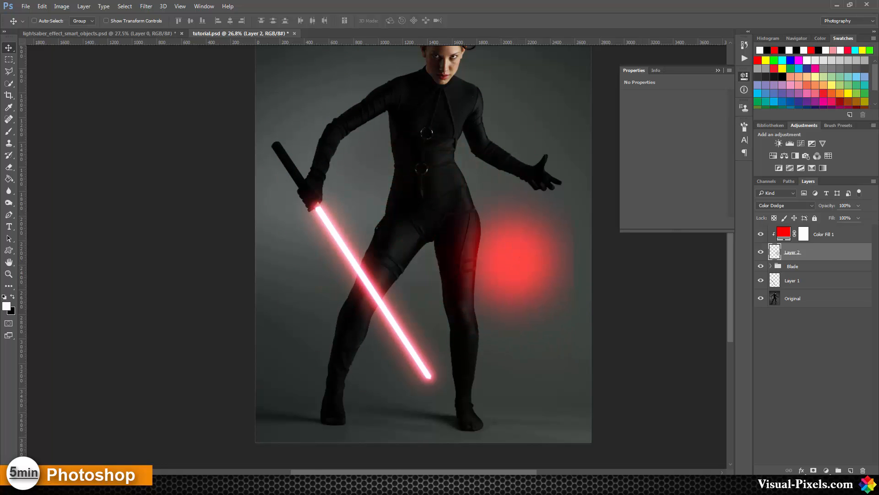
left_click_drag(833, 220, 817, 221)
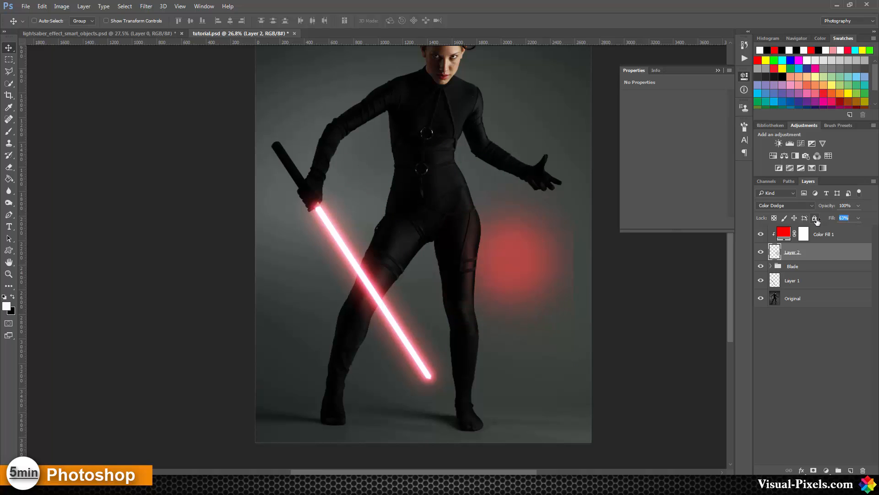
key("Return")
left_click_drag(506, 238, 402, 240)
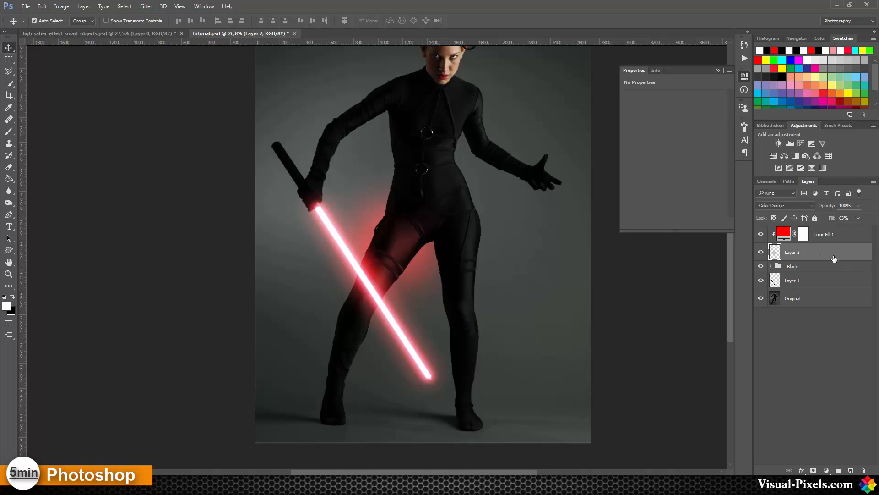
Group Layer 2 with its clipped red fill and name the group Light
key("ctrl+g")
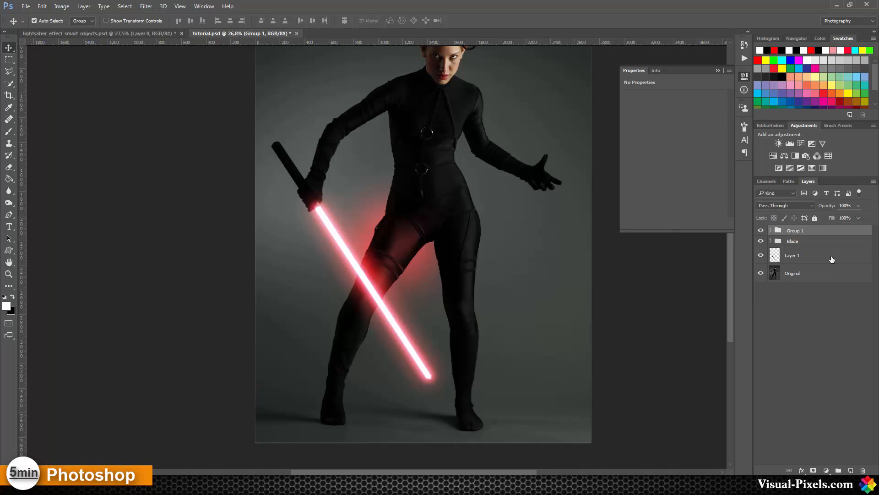
double_click(799, 231)
type("Light")
key("Return")
Duplicate Layer 2 and Color Fill 1 inside the Light group and move the glow copy over the lower leg below the blade
left_click(770, 230)
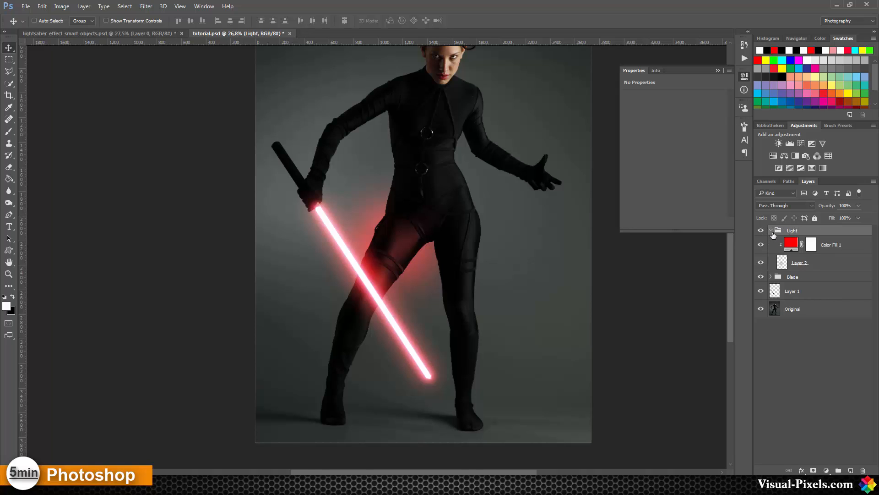
left_click(830, 266)
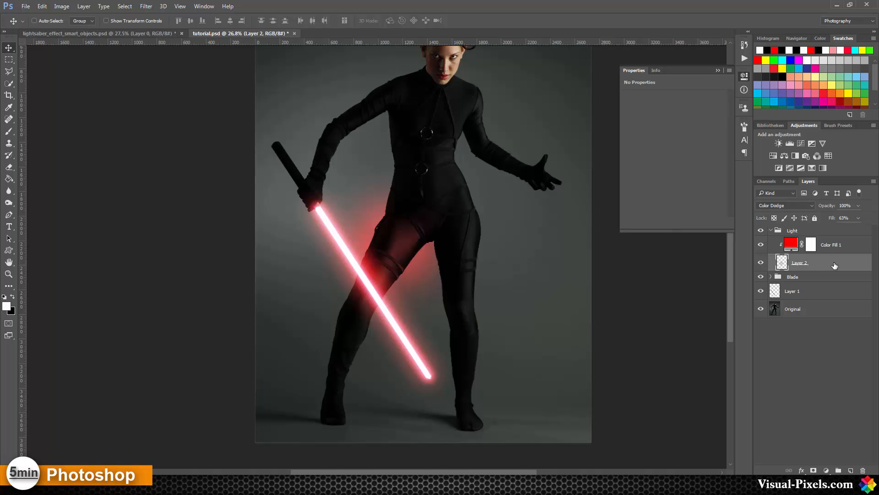
left_click(842, 249, "shift")
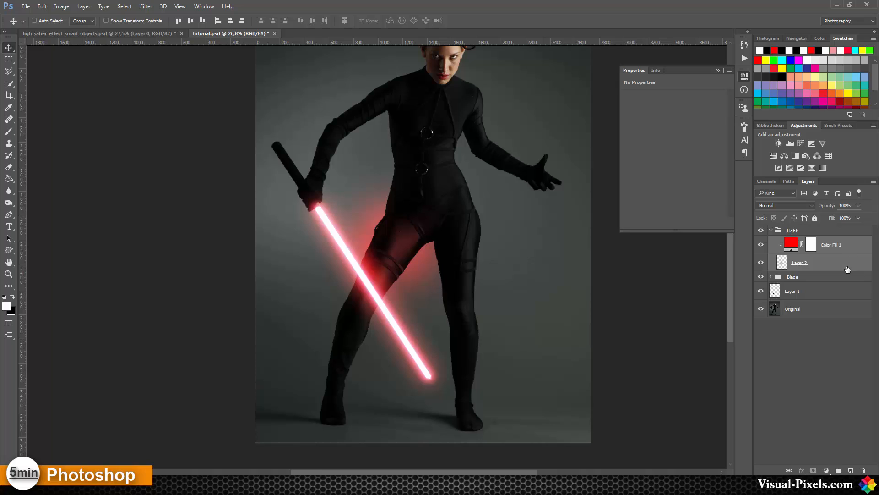
left_click_drag(847, 266, 848, 234)
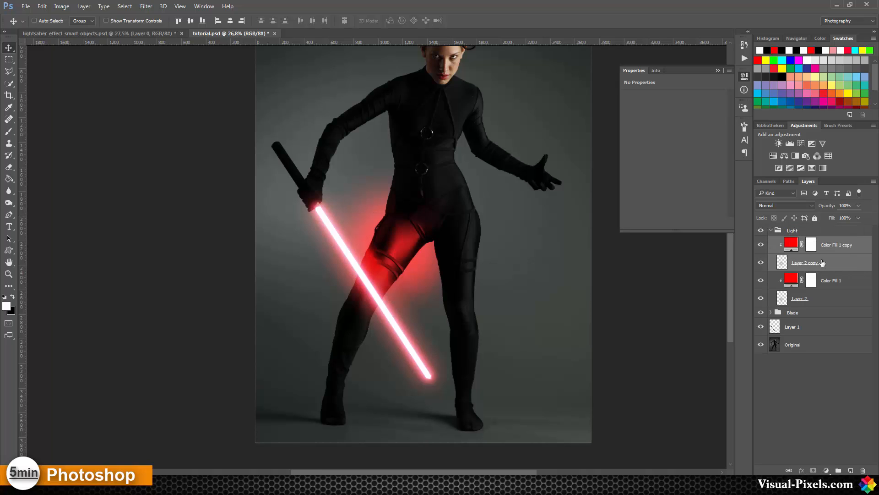
left_click(829, 263)
left_click_drag(406, 235, 349, 347)
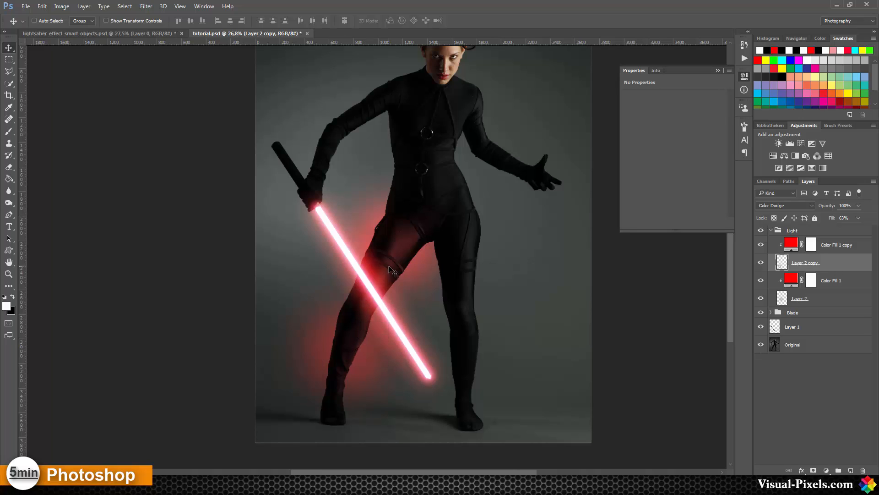
Duplicate the glow and fill pair twice, placing one copy at the foot below the blade and the other near the opposite foot
left_click(844, 245, "shift")
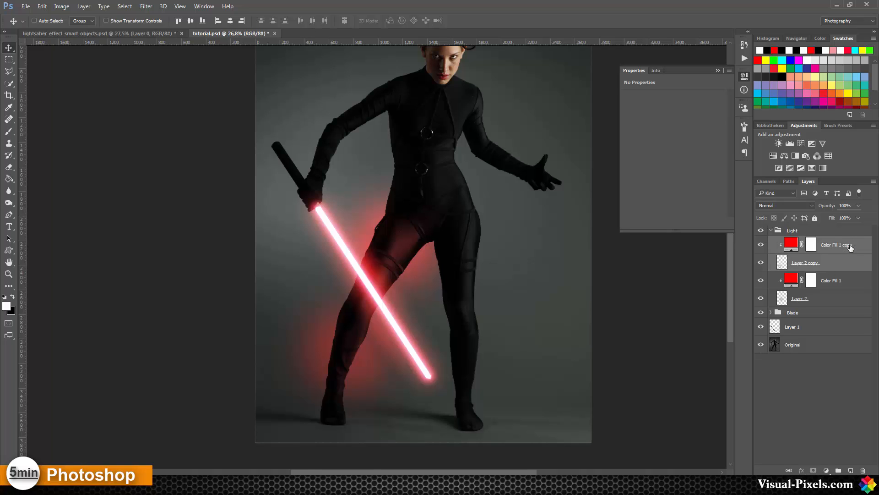
key("ctrl+j")
left_click_drag(344, 316, 341, 418)
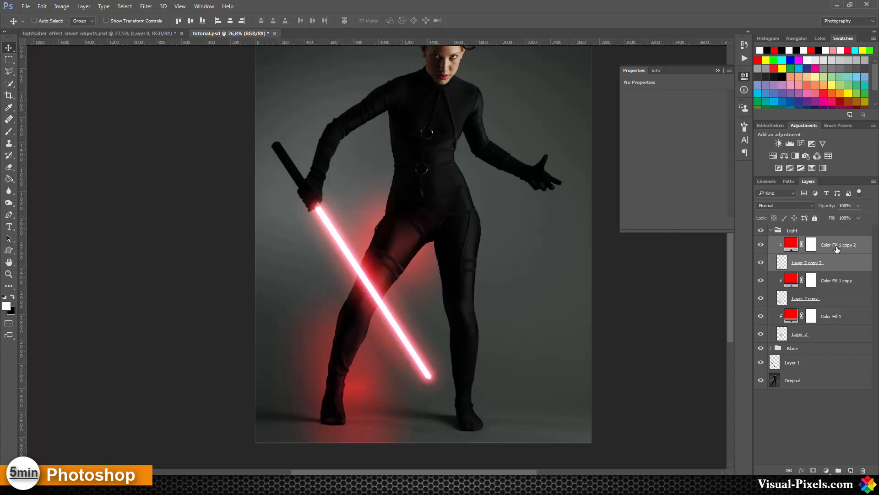
key("ctrl+j")
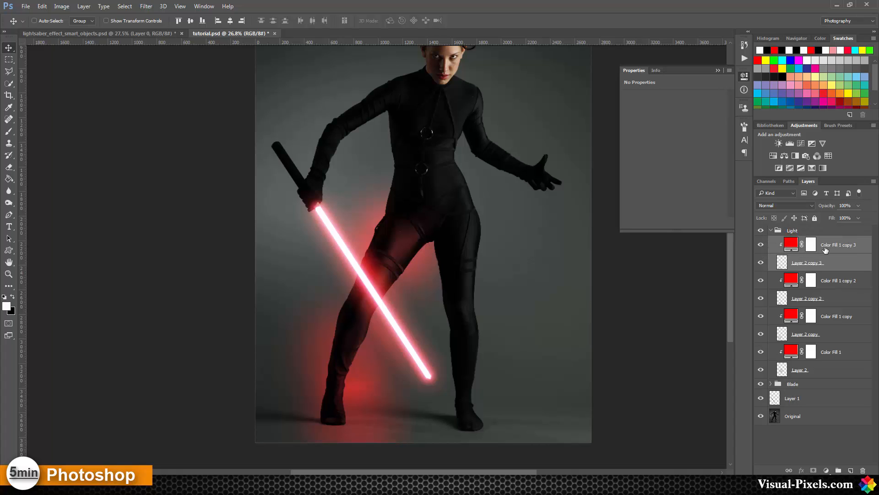
left_click_drag(413, 404, 448, 409)
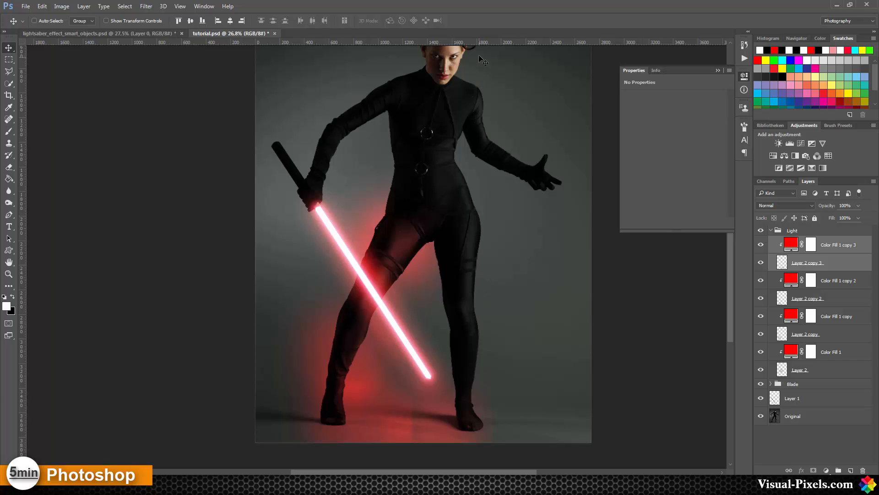
Duplicate the glow and fill pair three more times, placing the copies at the waist, the far thigh and the far lower leg
left_click_drag(831, 249, 843, 233)
left_click_drag(437, 423, 407, 174)
left_click_drag(864, 247, 864, 236)
left_click_drag(421, 244, 448, 306)
left_click_drag(852, 251, 852, 236)
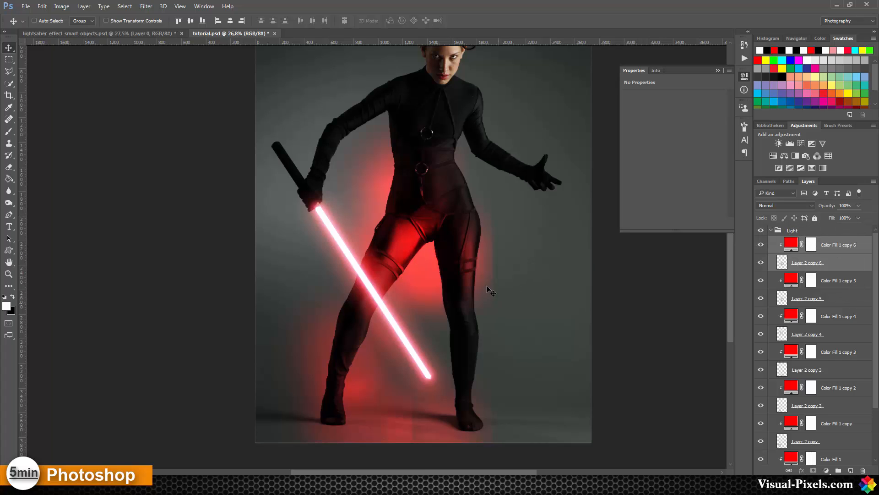
left_click_drag(450, 316, 459, 359)
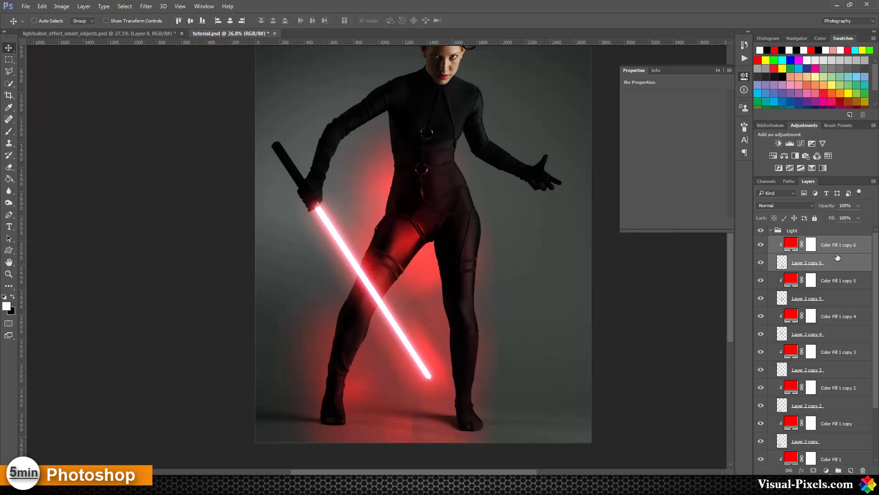
Duplicate the glow and fill pair twice more, placing copies around the sword hand's forearm and between the upper arm and chest
key("ctrl+j")
left_click_drag(441, 311, 339, 173)
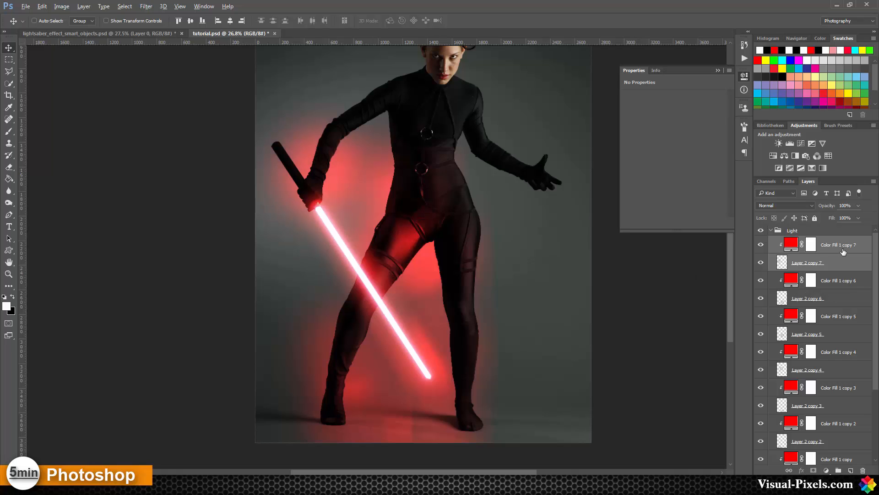
left_click_drag(850, 248, 851, 235)
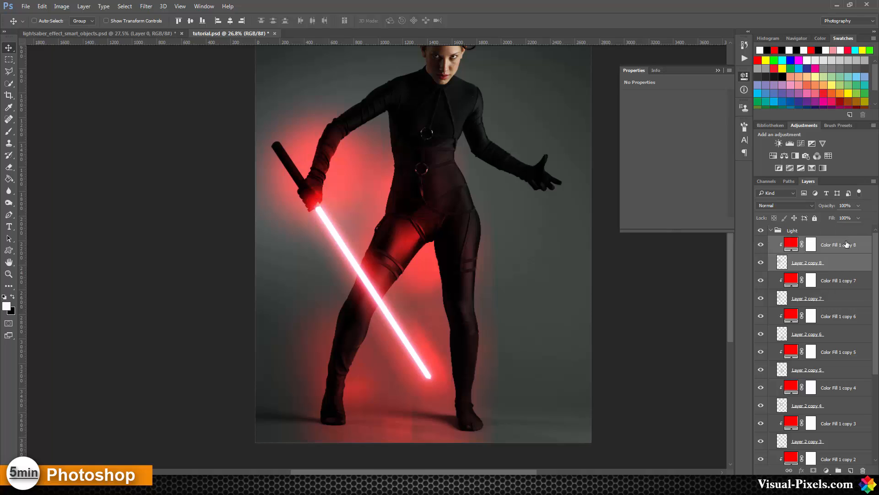
left_click_drag(356, 155, 397, 125)
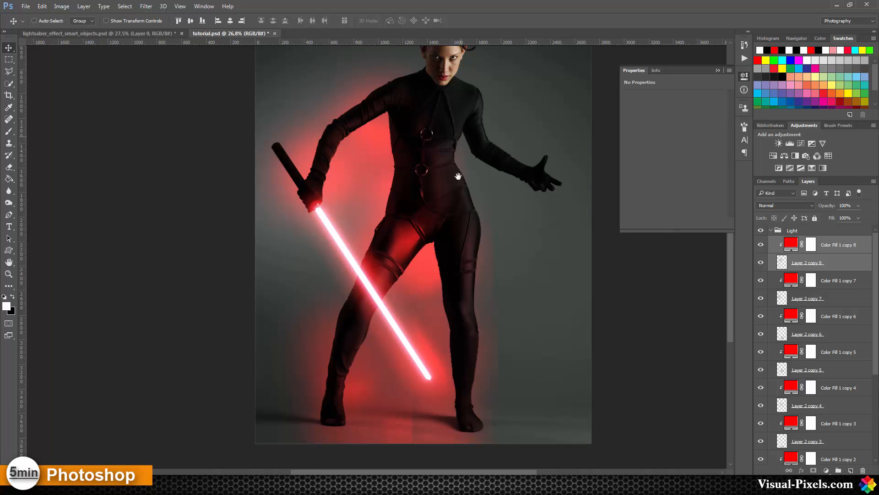
Duplicate the glow and fill pair again, rename the glow layer Face and move it over the figure's face
left_click_drag(461, 136, 458, 217)
key("ctrl+j")
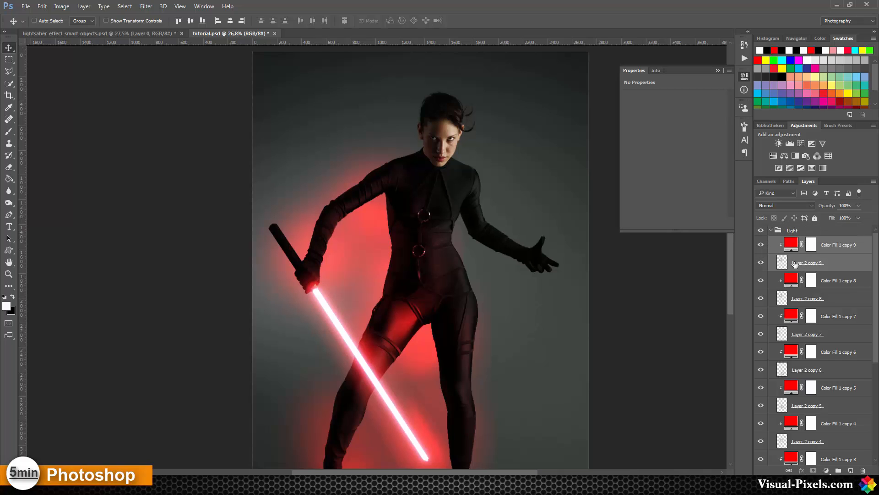
left_click(806, 264)
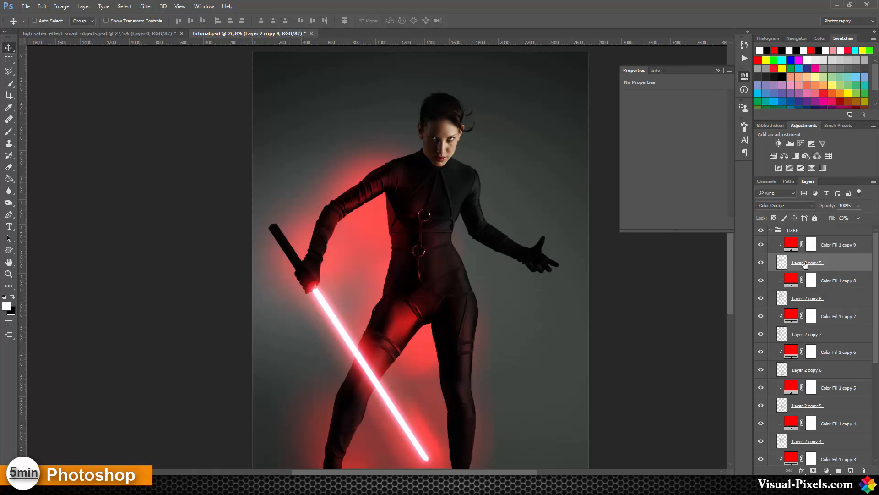
double_click(806, 264)
type("Face")
key("Return")
left_click_drag(368, 224, 412, 153)
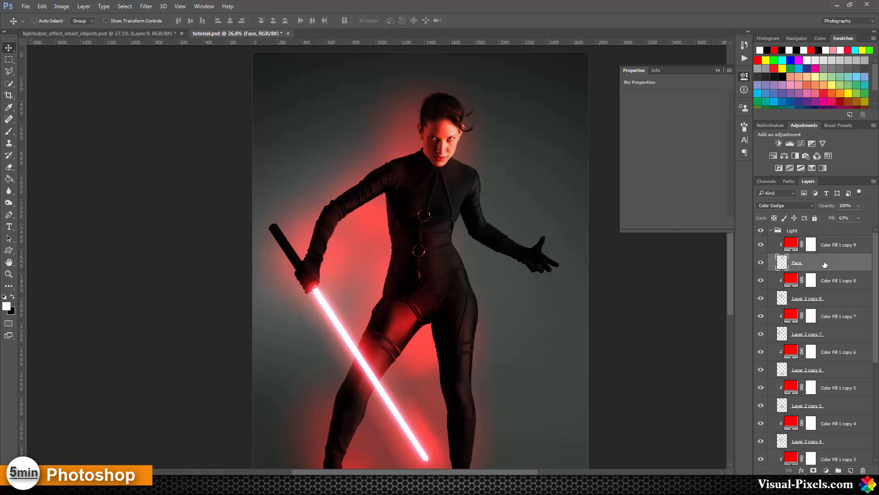
Lower the Face layer's fill to 46%
left_click(835, 247)
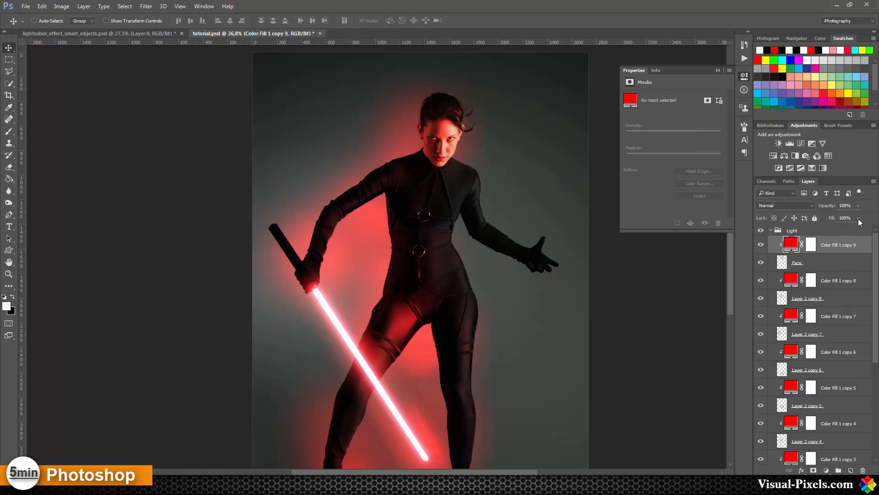
left_click(837, 263)
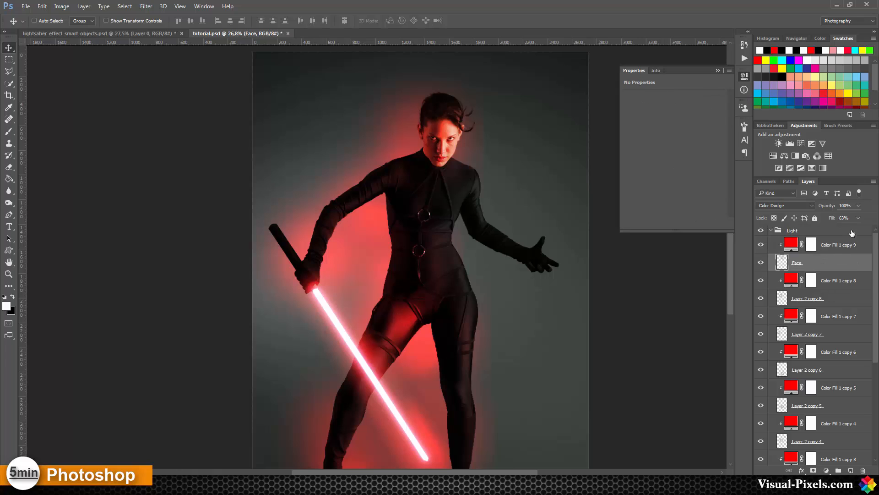
left_click_drag(834, 220, 826, 221)
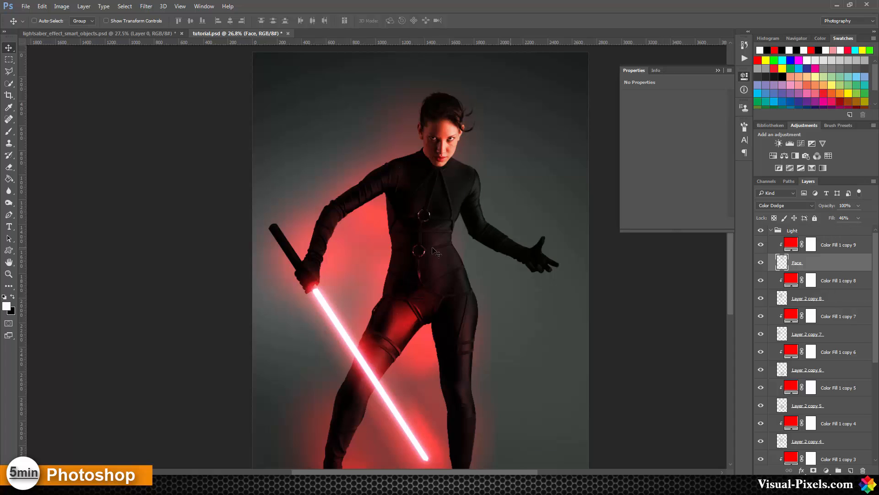
Add a white layer mask to the Light group
scroll(415, 231, "down", 4)
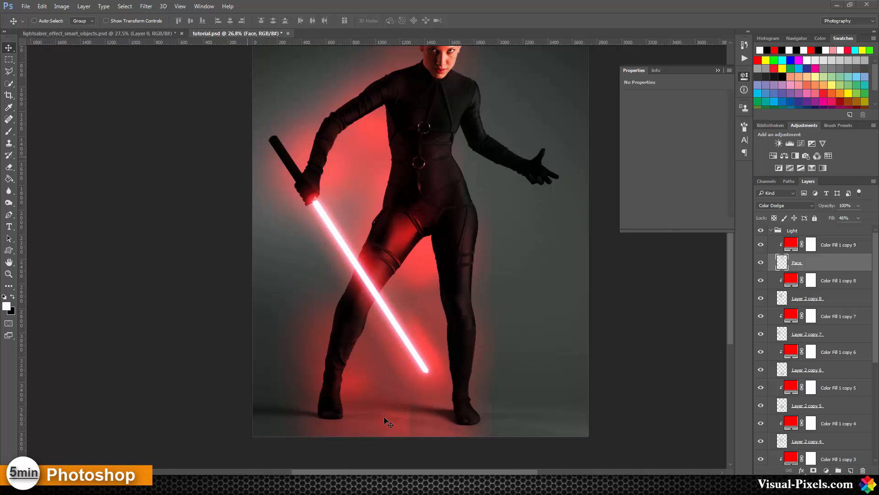
left_click(788, 231)
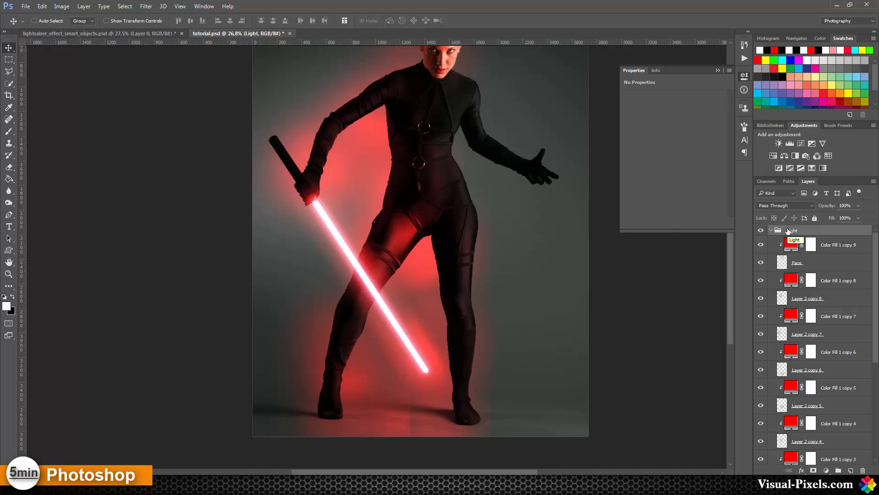
left_click(814, 470)
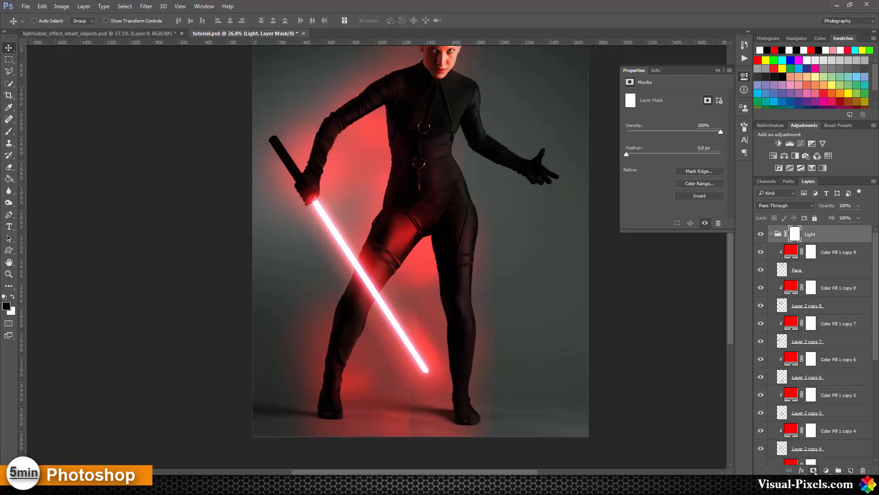
With a soft black brush on the Light group's mask, paint out the red glow in the background above the sword arm and shoulder
left_click(9, 132)
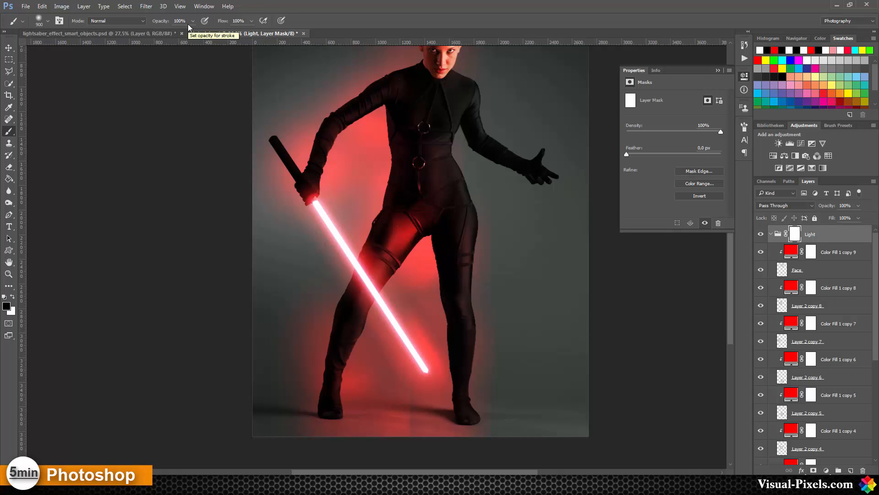
scroll(313, 114, "down", 1)
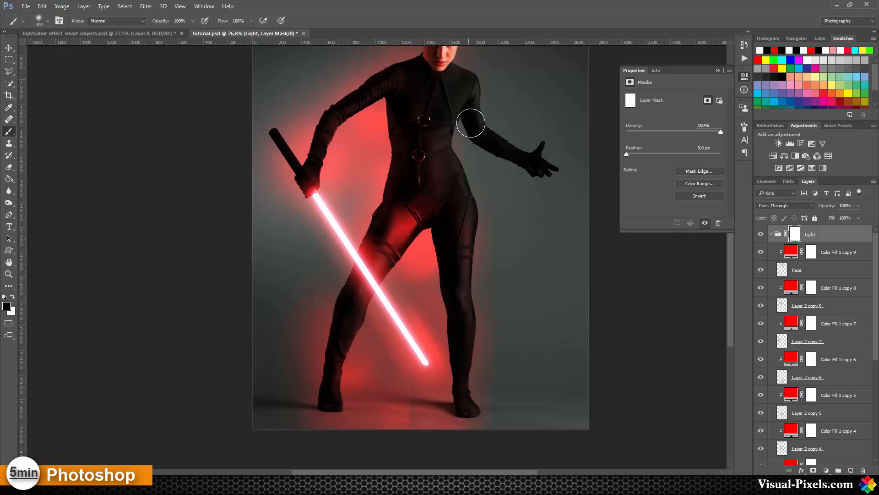
scroll(463, 106, "up", 3)
scroll(436, 95, "up", 2)
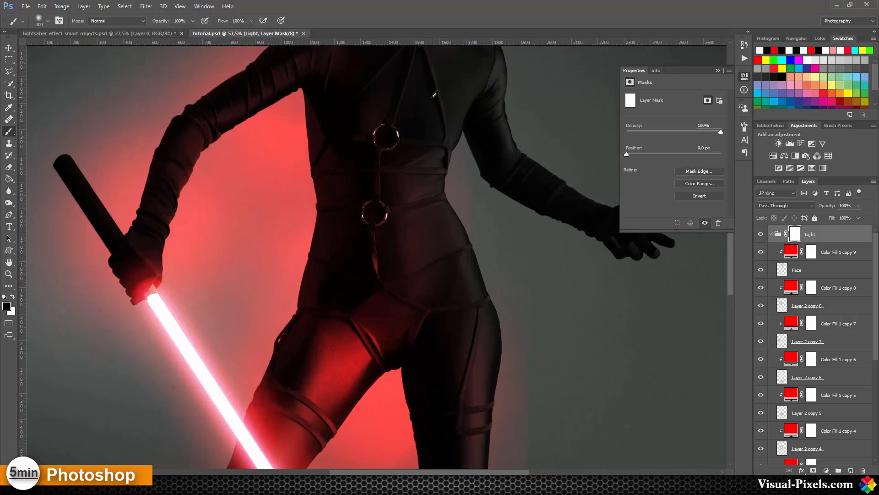
mouse_move(362, 126)
left_mouse_down()
mouse_move(385, 281)
mouse_move(408, 232)
left_mouse_up()
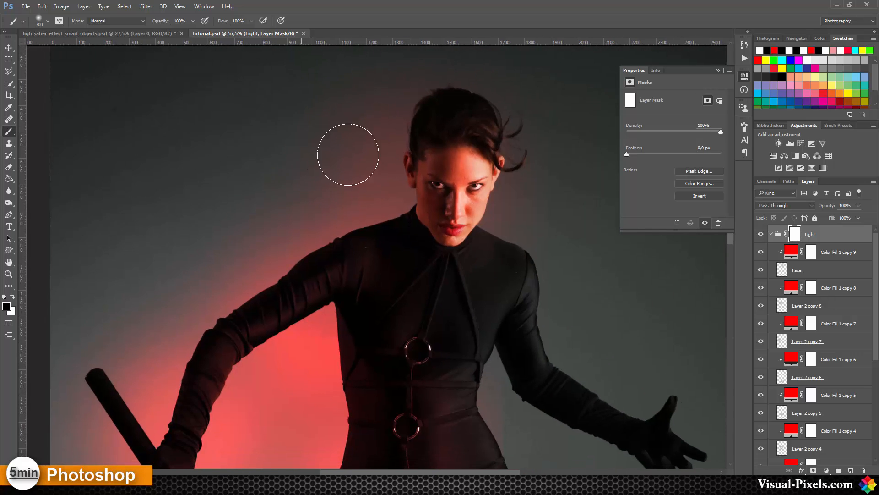
mouse_move(354, 150)
left_mouse_down()
mouse_move(343, 175)
mouse_move(375, 110)
mouse_move(376, 157)
mouse_move(398, 95)
mouse_move(455, 71)
mouse_move(398, 107)
mouse_move(382, 177)
mouse_move(363, 188)
mouse_move(376, 194)
mouse_move(303, 223)
mouse_move(252, 260)
mouse_move(320, 215)
mouse_move(200, 304)
mouse_move(130, 436)
mouse_move(134, 423)
mouse_move(106, 393)
mouse_move(98, 330)
left_mouse_up()
mouse_move(301, 152)
left_mouse_down()
mouse_move(391, 128)
mouse_move(403, 175)
mouse_move(356, 209)
mouse_move(369, 201)
mouse_move(359, 197)
mouse_move(368, 161)
mouse_move(337, 177)
mouse_move(400, 189)
mouse_move(446, 179)
mouse_move(392, 171)
mouse_move(394, 163)
mouse_move(318, 164)
mouse_move(348, 222)
mouse_move(281, 245)
mouse_move(298, 233)
mouse_move(245, 266)
mouse_move(252, 261)
mouse_move(202, 312)
mouse_move(193, 307)
mouse_move(333, 229)
mouse_move(251, 263)
mouse_move(297, 241)
mouse_move(215, 295)
mouse_move(321, 321)
mouse_move(358, 368)
mouse_move(304, 421)
mouse_move(211, 288)
mouse_move(253, 282)
left_mouse_up()
key("space")
mouse_move(322, 281)
left_mouse_down()
mouse_move(293, 183)
mouse_move(300, 120)
mouse_move(300, 129)
left_mouse_up()
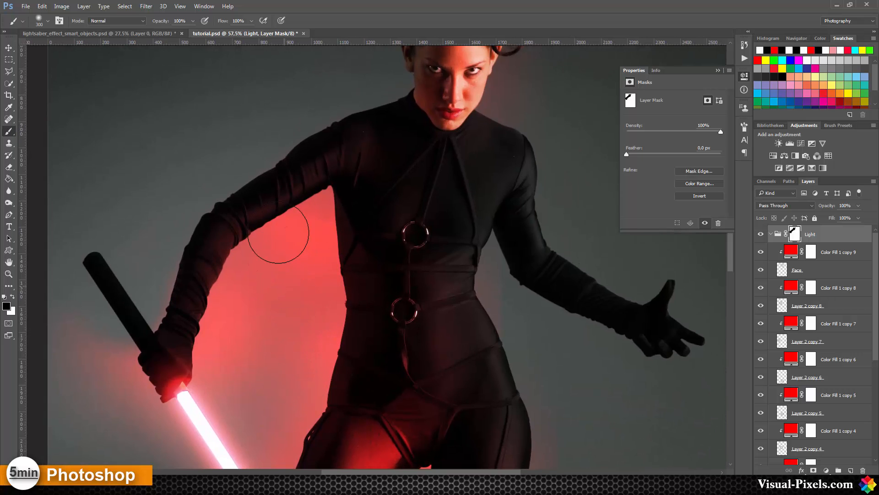
Clean the remaining glow off the background beside the hair with black on the Light mask, using a smaller 150 px brush
key("space")
left_click_drag(362, 128, 377, 199)
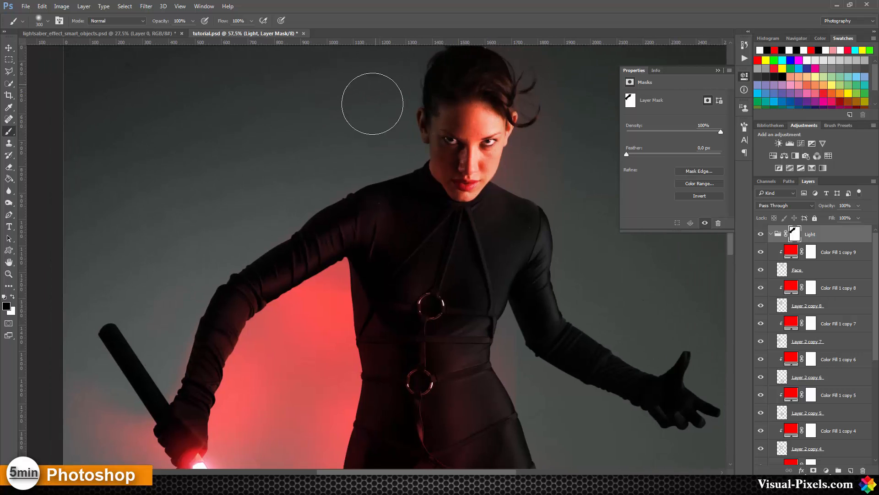
mouse_move(430, 90)
left_mouse_down()
mouse_move(444, 84)
mouse_move(428, 114)
mouse_move(446, 117)
mouse_move(453, 105)
mouse_move(457, 114)
mouse_move(458, 78)
mouse_move(451, 88)
mouse_move(463, 89)
mouse_move(451, 94)
mouse_move(454, 83)
mouse_move(414, 105)
left_mouse_up()
key("x")
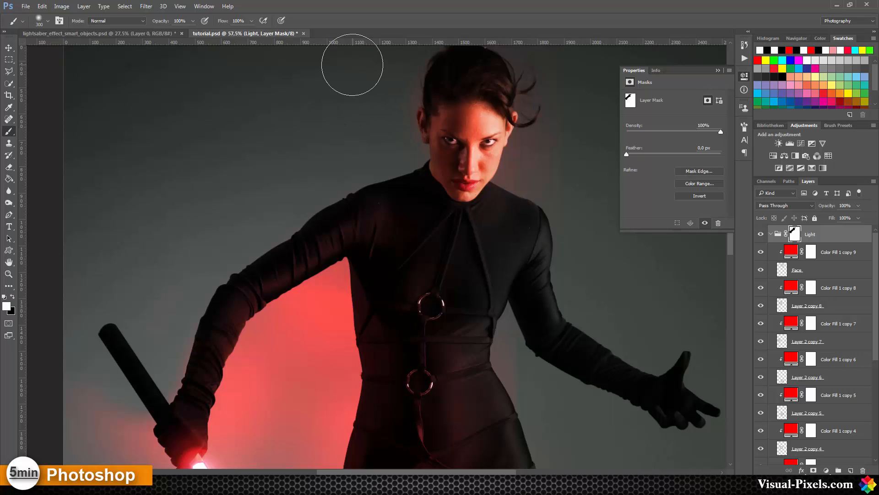
key("x")
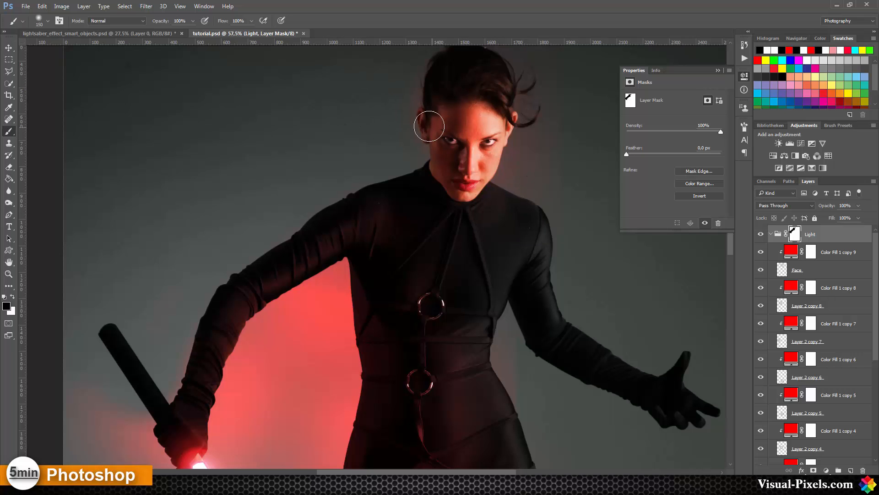
mouse_move(410, 72)
left_mouse_down()
mouse_move(410, 95)
mouse_move(410, 84)
left_mouse_up()
Lower the brush opacity, enlarge the brush to 400 px and soften the red light over the face and far shoulder on the mask
left_click_drag(168, 25, 132, 27)
key("bracketright")
key("bracketright")
key("bracketright")
key("bracketright")
key("bracketright")
mouse_move(466, 119)
left_mouse_down()
mouse_move(447, 122)
mouse_move(446, 186)
mouse_move(462, 138)
left_mouse_up()
mouse_move(541, 174)
left_mouse_down()
mouse_move(523, 165)
mouse_move(545, 139)
mouse_move(545, 160)
mouse_move(535, 165)
mouse_move(535, 157)
left_mouse_up()
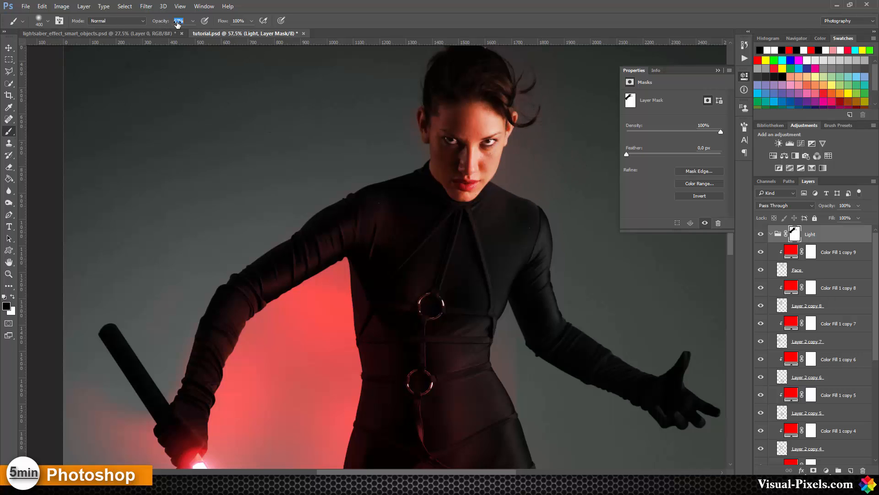
Restore the brush opacity to 100% and mask out the glow in the background beside the head, the free arm and the outer leg
left_click_drag(200, 26, 205, 26)
mouse_move(557, 98)
left_mouse_down()
mouse_move(542, 158)
mouse_move(525, 181)
mouse_move(550, 176)
left_mouse_up()
left_click_drag(568, 258, 507, 158)
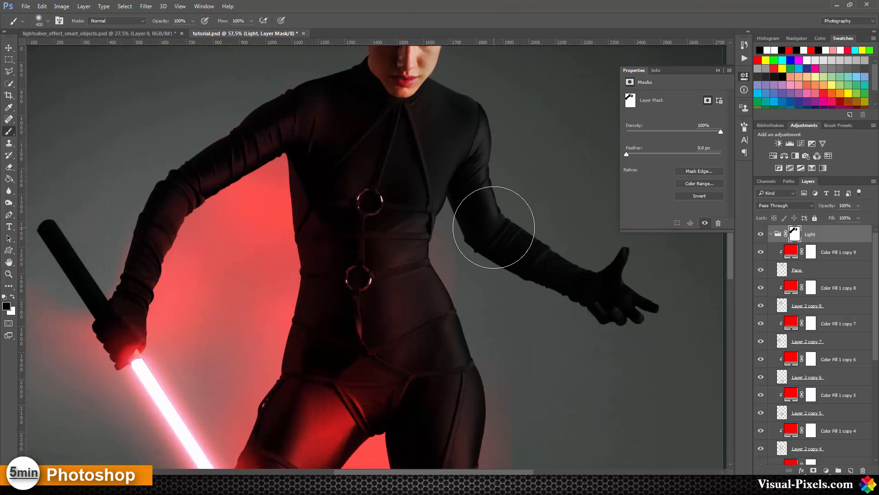
mouse_move(464, 262)
left_mouse_down()
mouse_move(455, 220)
mouse_move(459, 270)
mouse_move(461, 214)
mouse_move(446, 246)
mouse_move(449, 286)
mouse_move(464, 310)
mouse_move(464, 237)
left_mouse_up()
mouse_move(509, 302)
left_mouse_down()
mouse_move(467, 165)
mouse_move(452, 159)
left_mouse_up()
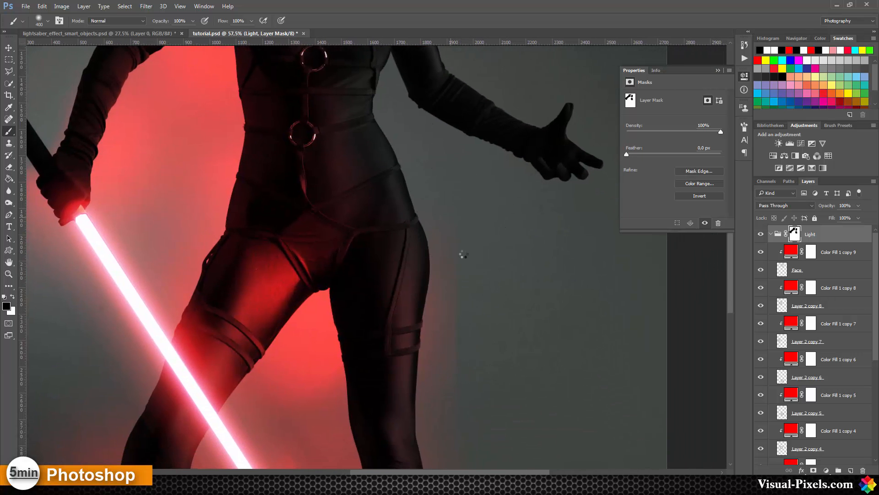
mouse_move(443, 225)
left_mouse_down()
mouse_move(443, 353)
mouse_move(438, 297)
left_mouse_up()
left_click_drag(451, 330, 448, 135)
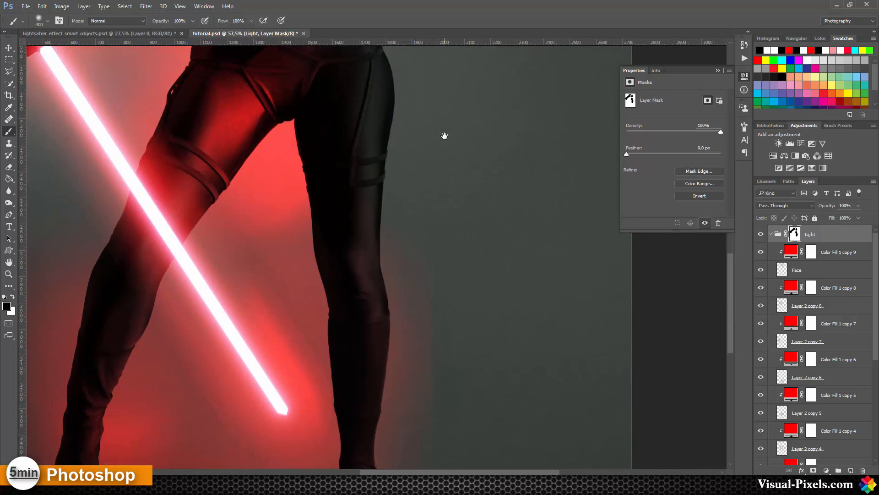
mouse_move(432, 216)
left_mouse_down()
mouse_move(432, 284)
mouse_move(410, 300)
mouse_move(436, 137)
left_mouse_up()
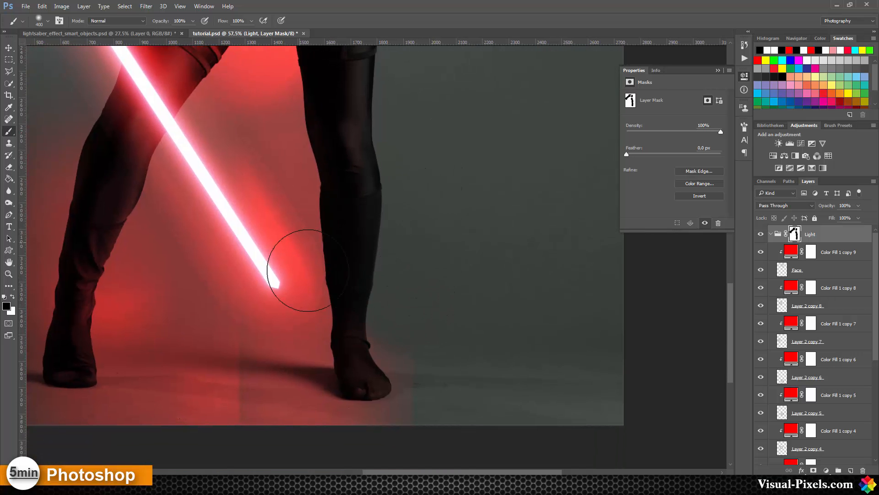
Mask out the red glow outside the sword arm and across the gap between that arm and the torso
left_click_drag(367, 228, 487, 276)
left_click_drag(424, 167, 469, 238)
left_click_drag(386, 280, 397, 389)
mouse_move(385, 258)
left_mouse_down()
mouse_move(403, 280)
mouse_move(394, 294)
left_mouse_up()
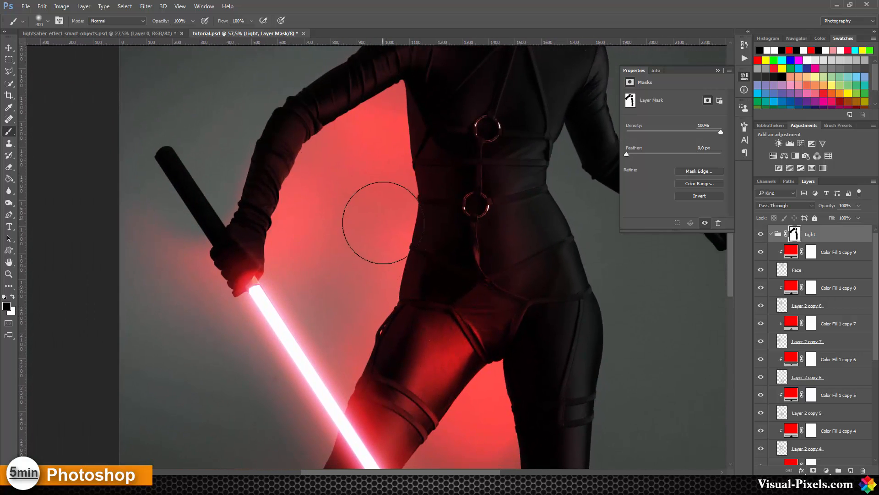
mouse_move(173, 227)
left_mouse_down()
mouse_move(188, 189)
mouse_move(213, 171)
mouse_move(167, 249)
mouse_move(170, 274)
mouse_move(212, 312)
mouse_move(274, 320)
mouse_move(293, 312)
mouse_move(294, 363)
mouse_move(284, 383)
mouse_move(292, 411)
mouse_move(320, 232)
mouse_move(337, 217)
mouse_move(357, 167)
mouse_move(344, 283)
mouse_move(320, 344)
mouse_move(345, 232)
mouse_move(359, 235)
left_mouse_up()
Reduce the brush to 150 px and mask out the leftover glow close to the inner arm and the torso's edge
key("bracketleft")
key("bracketleft")
key("bracketleft")
key("bracketleft")
left_click_drag(387, 109, 318, 160)
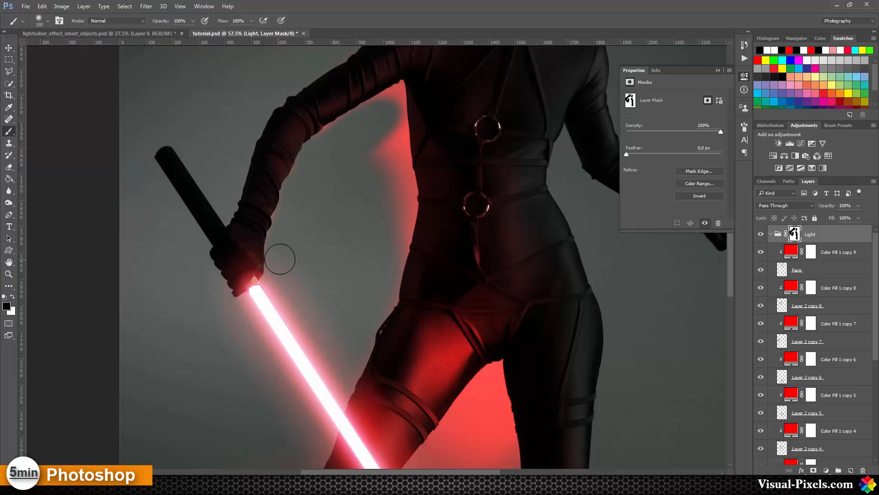
mouse_move(383, 134)
left_mouse_down()
mouse_move(403, 204)
mouse_move(400, 182)
mouse_move(401, 191)
mouse_move(399, 231)
left_mouse_up()
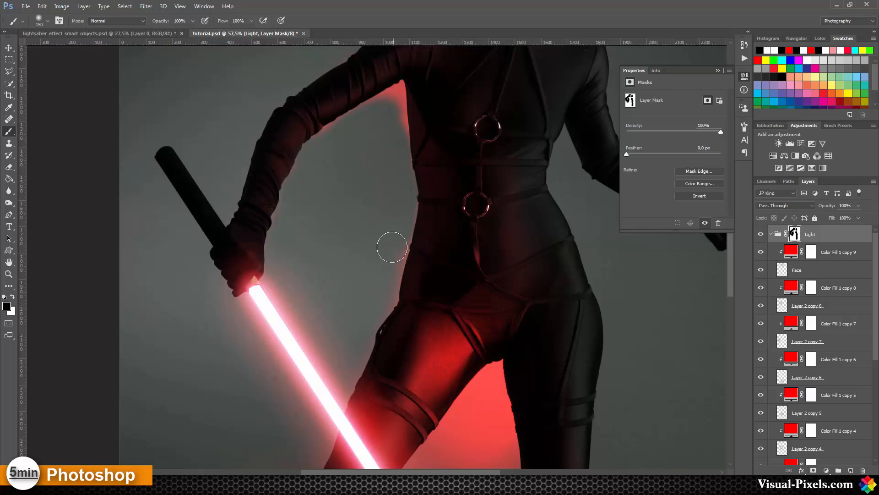
Shrink the brush to 30 px and mask out the red fringe in the armpit and along the underside of the upper sword arm
scroll(378, 180, "up", 5)
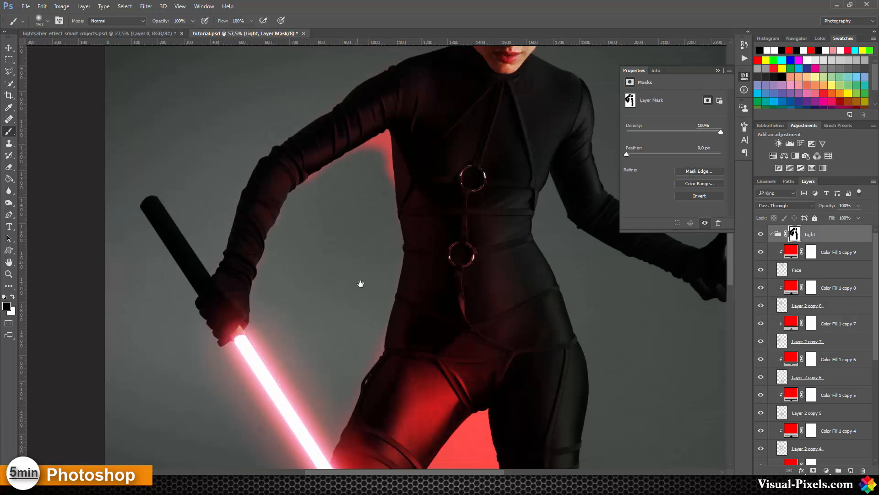
scroll(378, 178, "up", 6)
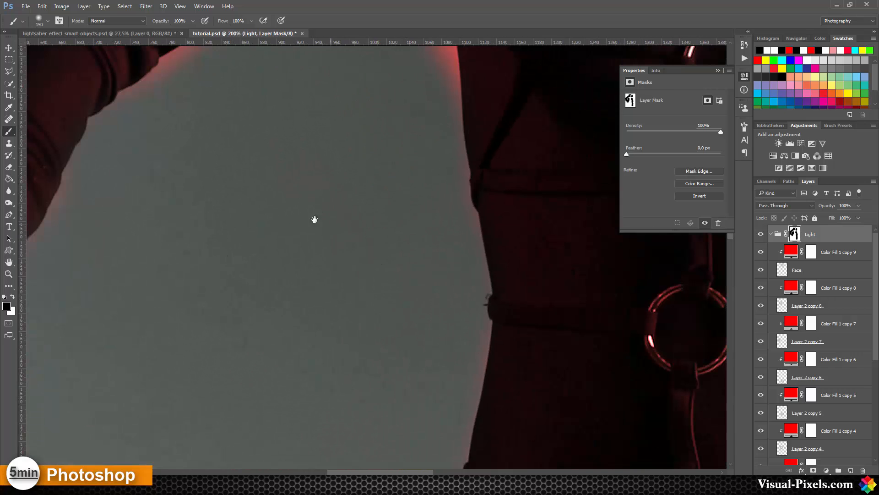
mouse_move(314, 219)
left_mouse_down()
mouse_move(332, 323)
mouse_move(372, 269)
mouse_move(342, 367)
mouse_move(382, 258)
left_mouse_up()
key("bracketleft")
key("bracketleft")
key("bracketleft")
key("bracketleft")
key("bracketleft")
key("bracketleft")
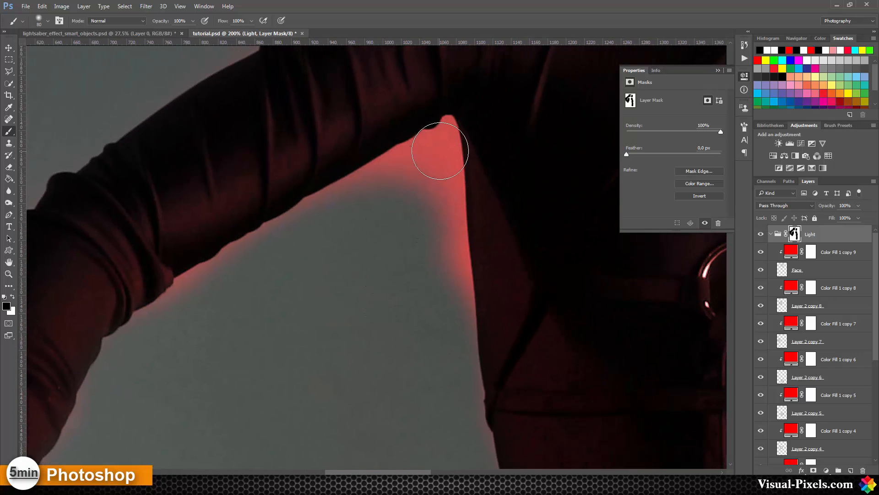
mouse_move(448, 126)
left_mouse_down()
mouse_move(463, 251)
mouse_move(454, 316)
mouse_move(455, 267)
mouse_move(468, 326)
mouse_move(435, 174)
mouse_move(447, 129)
mouse_move(396, 160)
mouse_move(417, 155)
mouse_move(421, 176)
mouse_move(456, 208)
left_mouse_up()
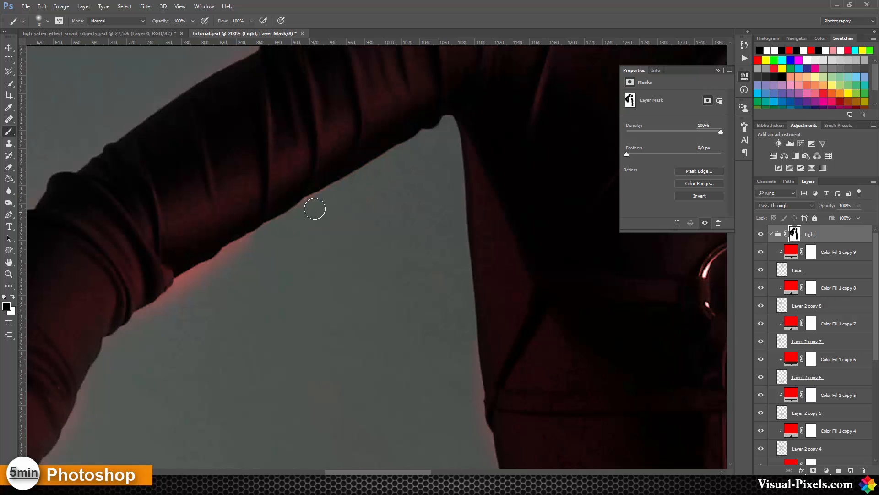
left_click_drag(179, 293, 185, 290)
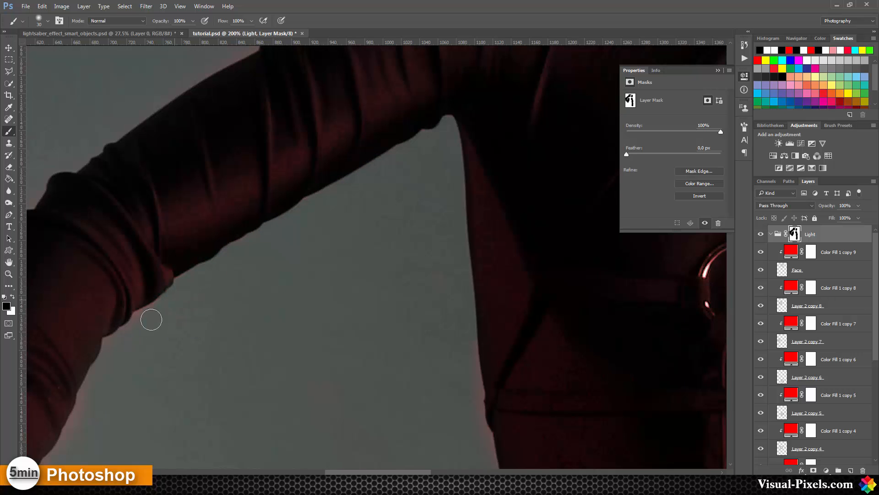
Mask out the thin red fringe along the inner forearm down to the wrist and along the waist's edge
left_click_drag(273, 315, 420, 179)
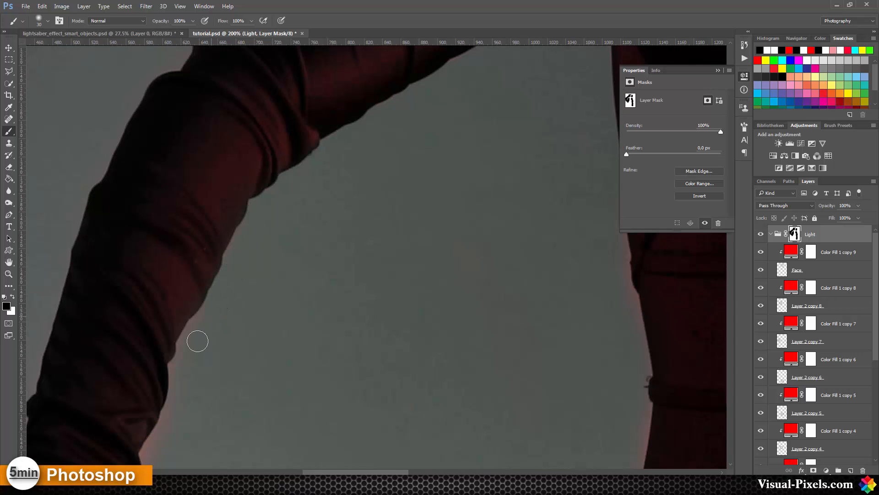
mouse_move(252, 342)
left_mouse_down()
mouse_move(316, 174)
mouse_move(334, 192)
left_mouse_up()
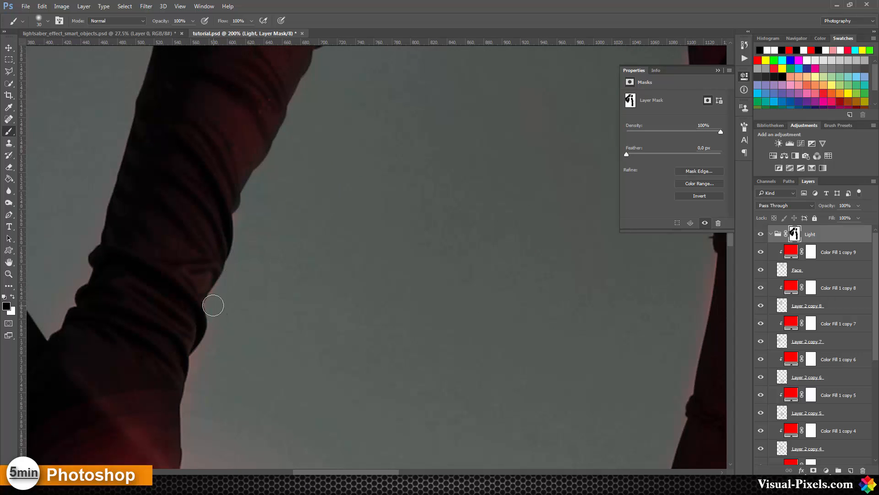
mouse_move(442, 266)
left_mouse_down()
mouse_move(240, 275)
mouse_move(304, 315)
mouse_move(314, 333)
left_mouse_up()
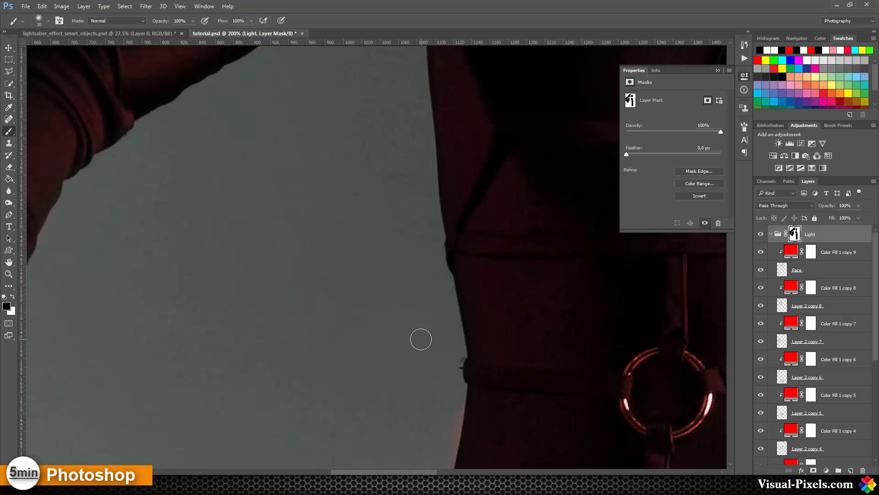
key("ctrl+minus")
key("ctrl+minus")
left_click_drag(324, 304, 320, 246)
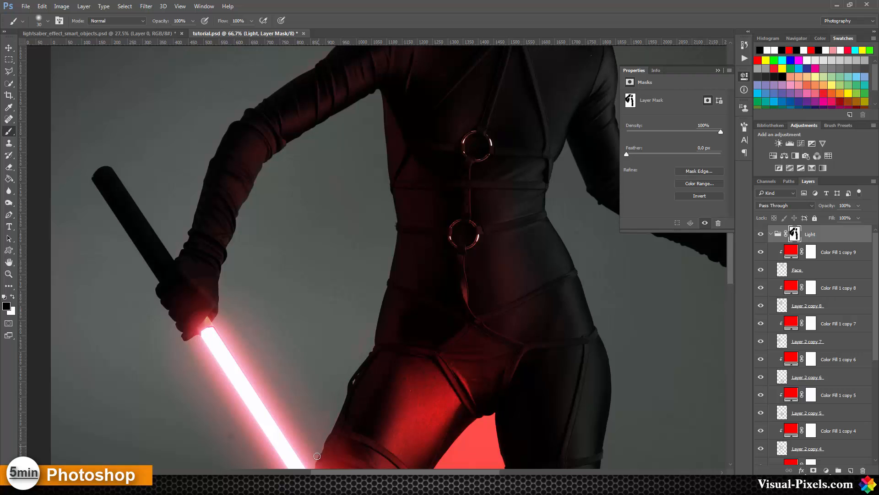
Enlarge the brush to 700 px at 23% opacity and soften the red light on the sword-side thigh in the Light mask
left_click_drag(332, 367, 362, 211)
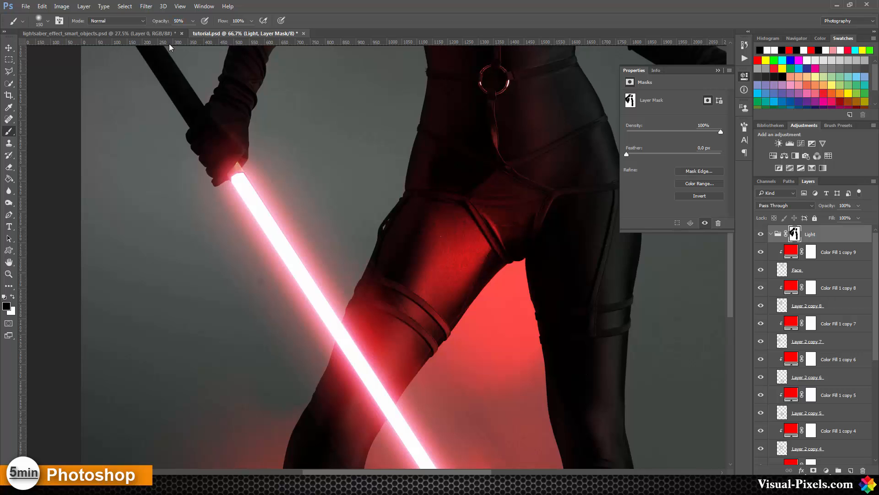
key("bracketright")
key("bracketleft")
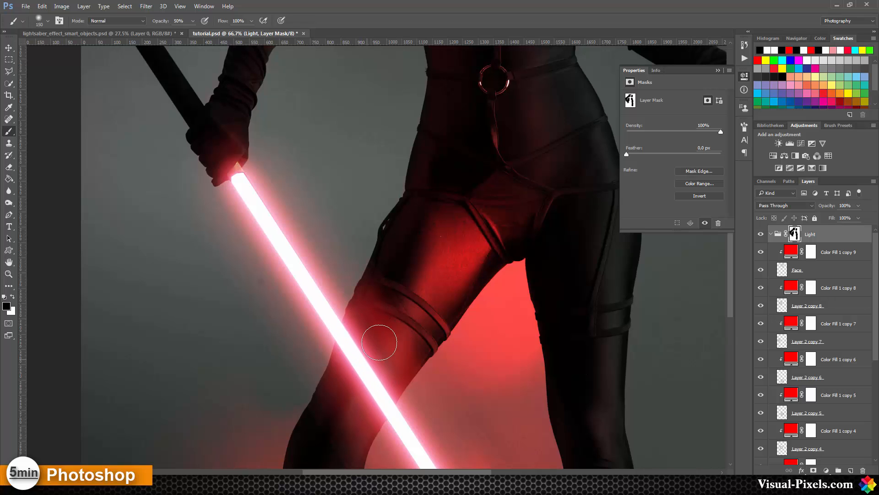
key("bracketright")
key("bracketright")
key("bracketright")
key("bracketright")
key("bracketright")
key("bracketright")
key("bracketright")
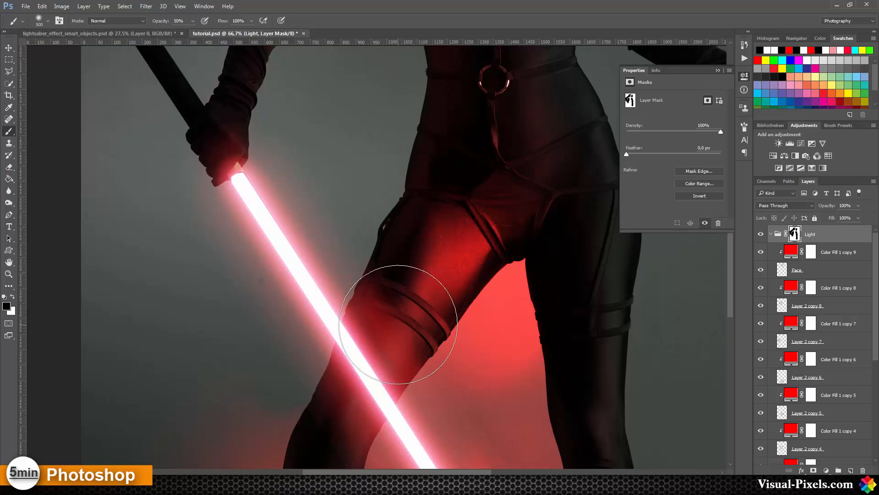
key("bracketright")
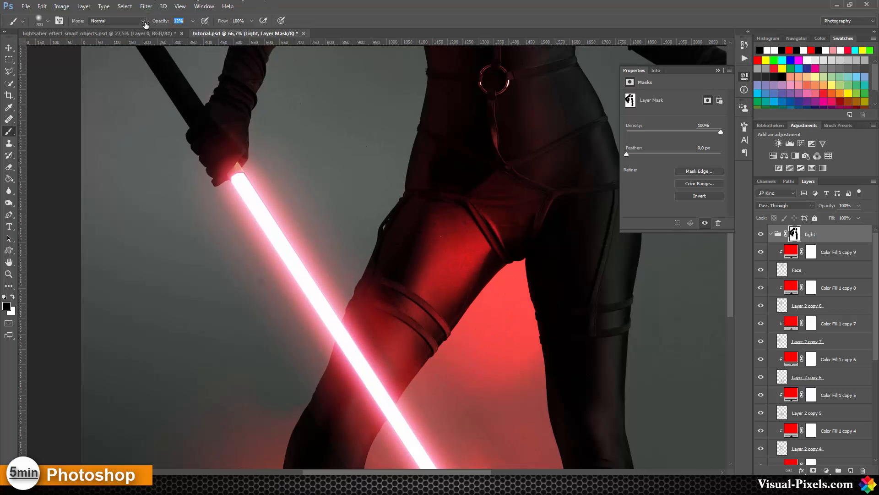
left_click_drag(158, 23, 159, 23)
mouse_move(421, 284)
left_mouse_down()
mouse_move(385, 324)
mouse_move(373, 323)
mouse_move(436, 279)
mouse_move(456, 224)
mouse_move(485, 202)
mouse_move(459, 172)
mouse_move(452, 275)
mouse_move(444, 255)
left_mouse_up()
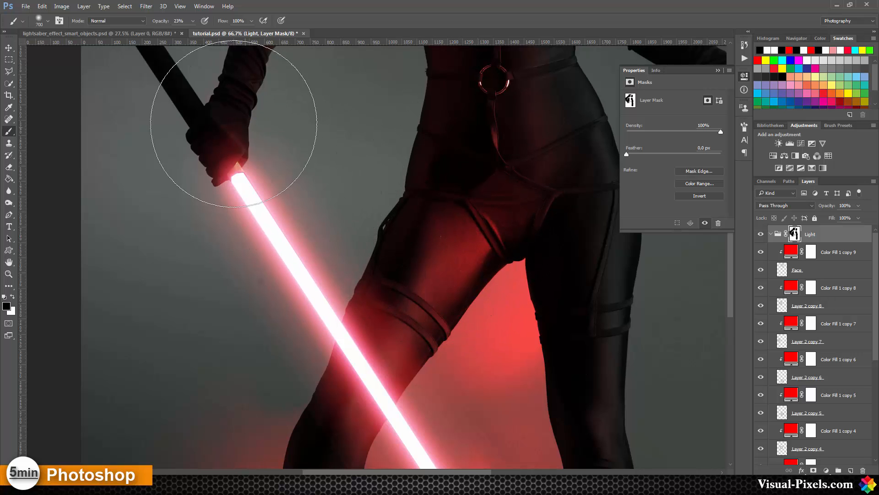
Set the brush opacity to 97%, shrink the brush and mask out the red glow along the leg edges in the gap between the thighs
left_click_drag(281, 294, 251, 88)
left_click_drag(220, 232, 255, 149)
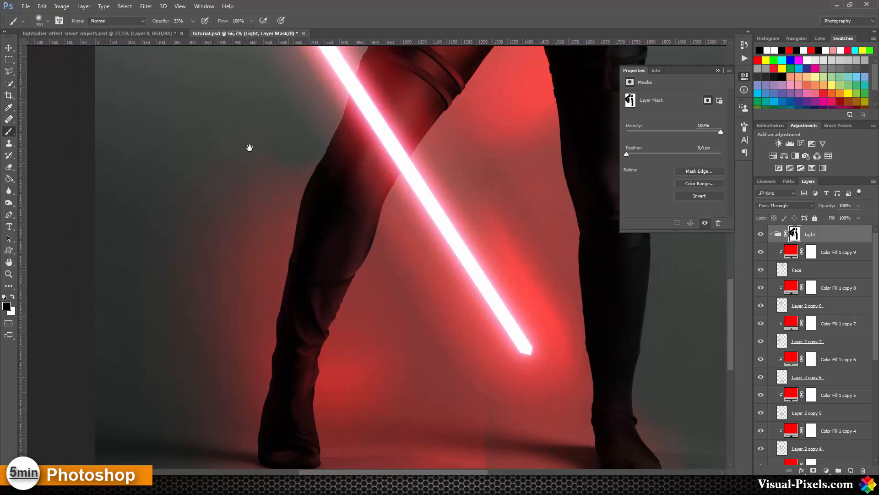
type("97")
key("Return")
left_click_drag(501, 143, 461, 208)
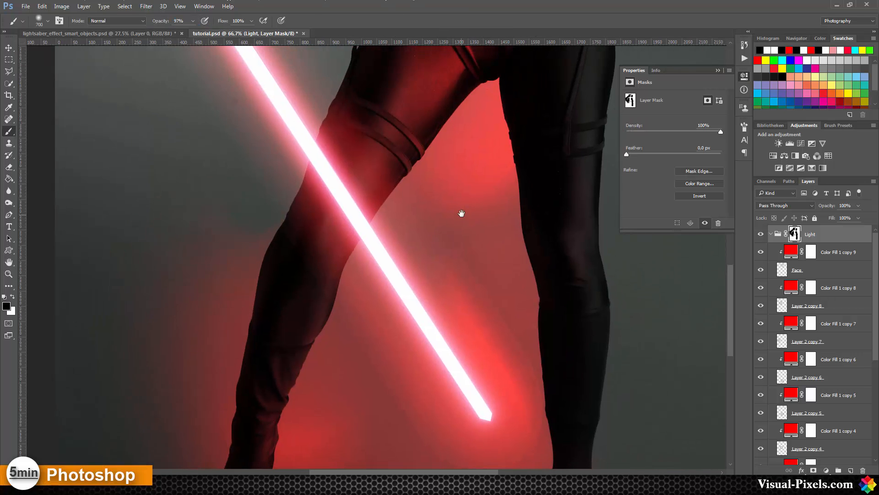
scroll(458, 165, "up", 3)
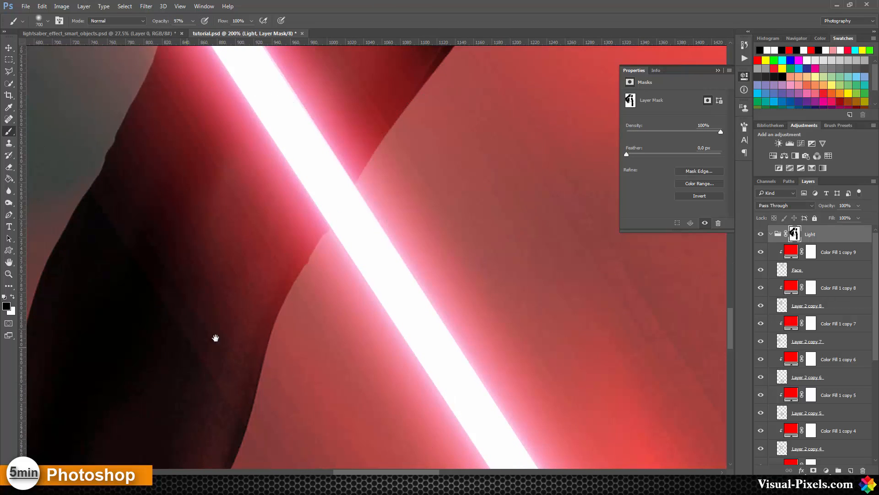
left_click_drag(416, 250, 210, 396)
mouse_move(370, 278)
left_mouse_down()
mouse_move(447, 288)
mouse_move(506, 236)
left_mouse_up()
key("bracketleft")
key("bracketleft")
key("bracketleft")
key("bracketleft")
key("bracketleft")
key("bracketleft")
key("bracketleft")
key("bracketleft")
key("bracketleft")
key("bracketleft")
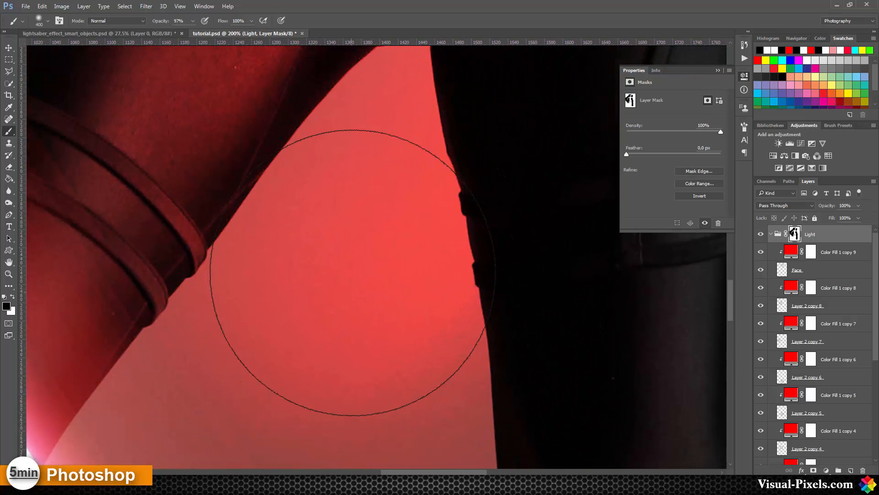
key("bracketleft")
key("bracketleft")
mouse_move(389, 98)
left_mouse_down()
mouse_move(369, 102)
mouse_move(383, 82)
left_mouse_up()
mouse_move(358, 114)
left_mouse_down()
mouse_move(290, 197)
mouse_move(237, 284)
mouse_move(218, 298)
mouse_move(246, 263)
mouse_move(166, 369)
mouse_move(110, 420)
left_mouse_up()
mouse_move(391, 141)
left_mouse_down()
mouse_move(400, 183)
mouse_move(410, 198)
mouse_move(417, 181)
mouse_move(427, 193)
mouse_move(445, 250)
mouse_move(460, 399)
left_mouse_up()
mouse_move(462, 425)
left_mouse_down()
mouse_move(464, 440)
mouse_move(454, 295)
mouse_move(417, 133)
mouse_move(432, 174)
left_mouse_up()
left_click_drag(406, 242, 390, 362)
Shrink the brush step by step to 10 px and mask out the remaining red at the crotch between the inner thighs
key("bracketleft")
key("bracketleft")
key("bracketleft")
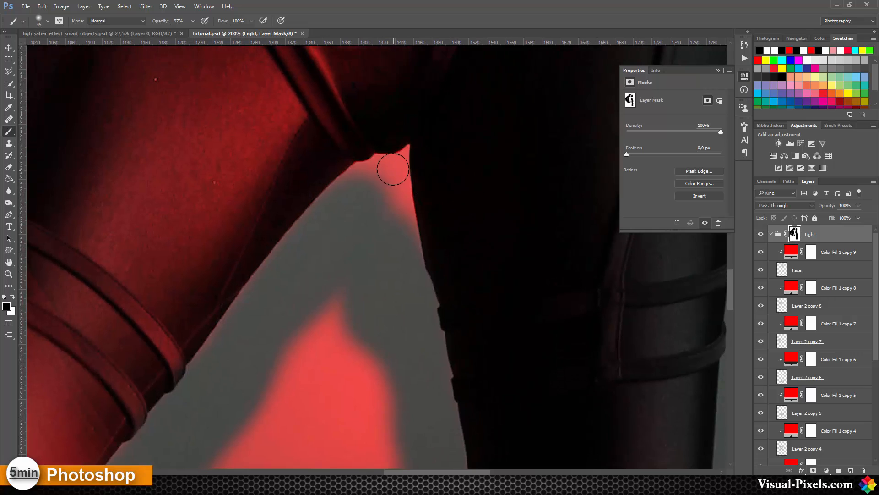
key("bracketleft")
left_click(397, 164)
left_click_drag(387, 164, 376, 164)
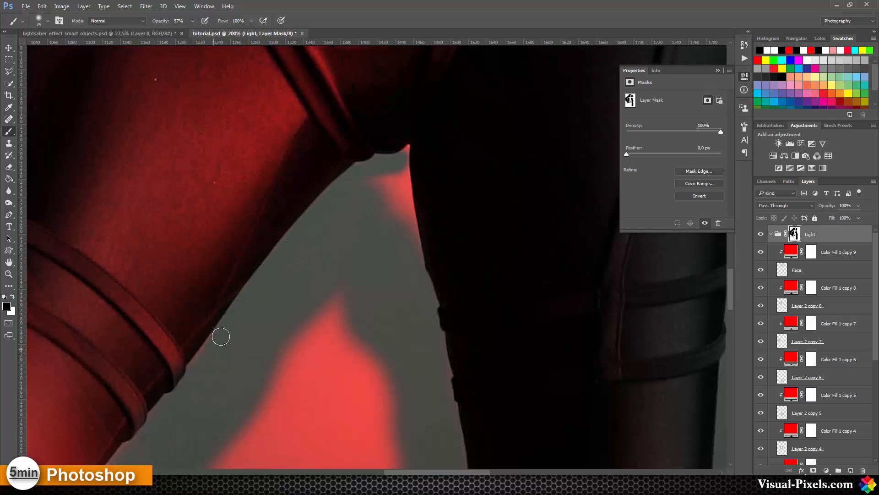
left_click_drag(381, 178, 403, 203)
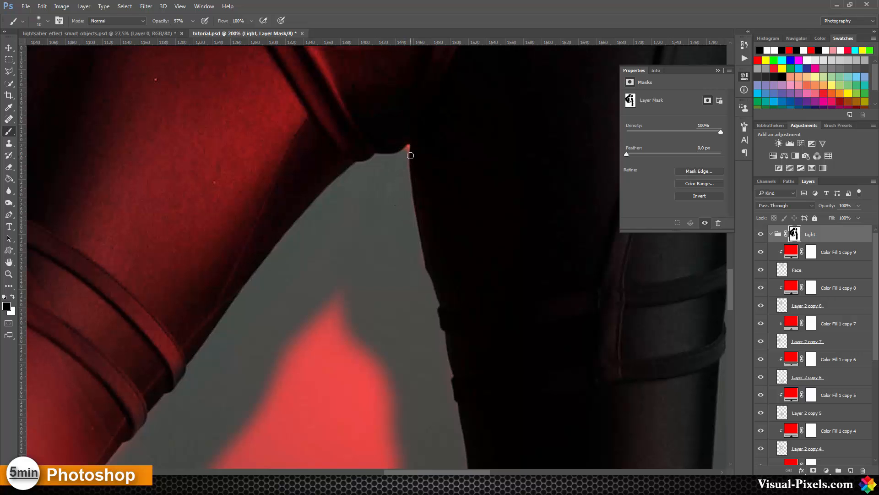
Enlarge the brush to 175 px and mask out the red glow on the background between the legs, on both sides of the blade
left_click_drag(404, 314, 322, 239)
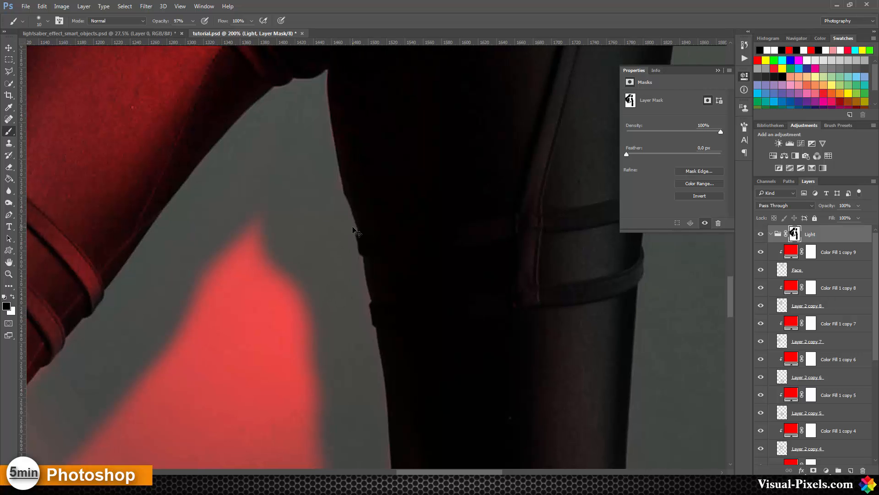
scroll(353, 226, "down", 2)
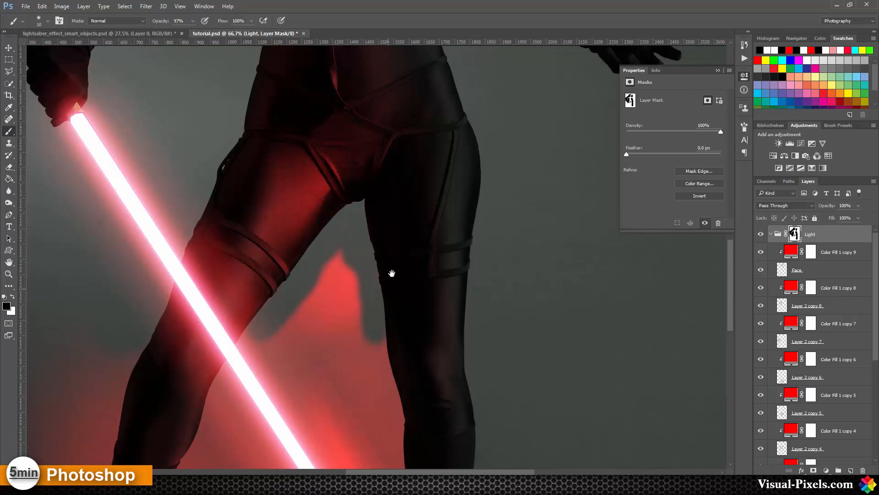
left_click_drag(391, 279, 457, 153)
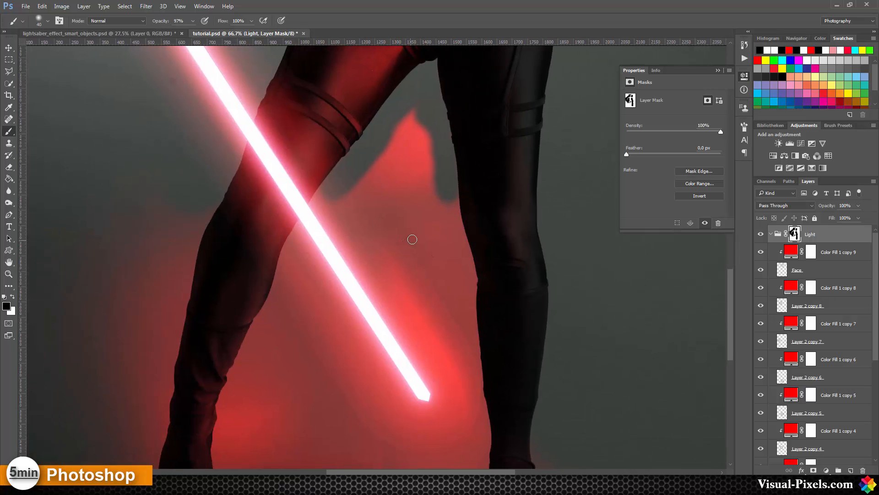
key("bracketright")
key("bracketright")
key("bracketright")
left_click_drag(432, 202, 440, 243)
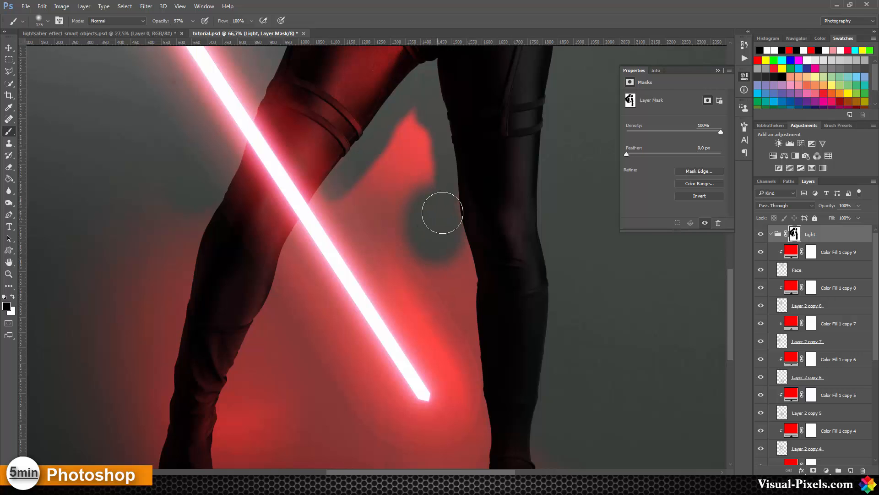
mouse_move(434, 195)
left_mouse_down()
mouse_move(404, 206)
mouse_move(406, 142)
mouse_move(351, 196)
mouse_move(309, 262)
mouse_move(306, 298)
mouse_move(316, 246)
left_mouse_up()
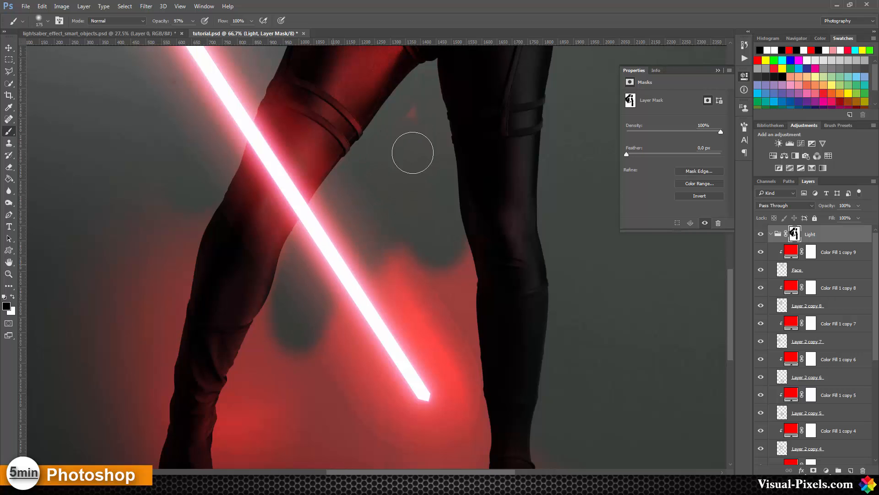
mouse_move(400, 255)
left_mouse_down()
mouse_move(441, 314)
mouse_move(458, 272)
mouse_move(449, 276)
mouse_move(455, 316)
mouse_move(446, 355)
mouse_move(458, 329)
mouse_move(457, 396)
left_mouse_up()
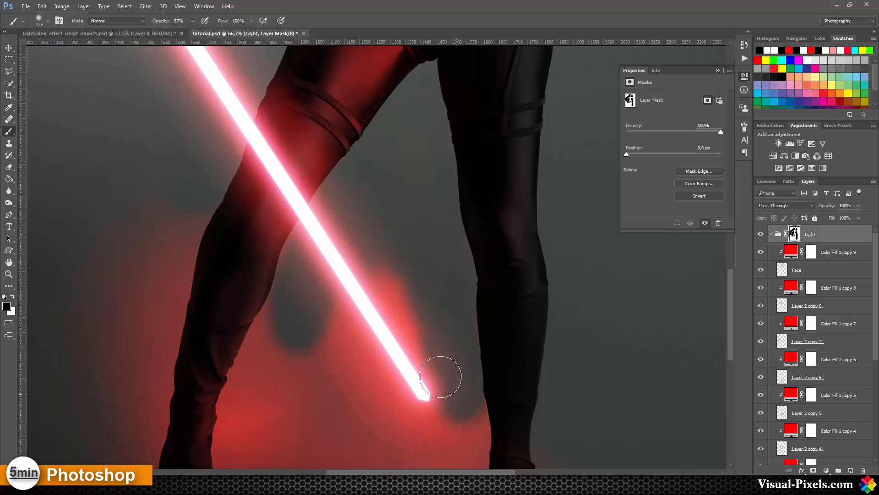
mouse_move(398, 308)
left_mouse_down()
mouse_move(389, 173)
mouse_move(398, 183)
mouse_move(314, 157)
left_mouse_up()
Mask out the red background glow on both sides of the sword-side lower leg in the Light mask
mouse_move(271, 202)
left_mouse_down()
mouse_move(372, 218)
mouse_move(495, 291)
left_mouse_up()
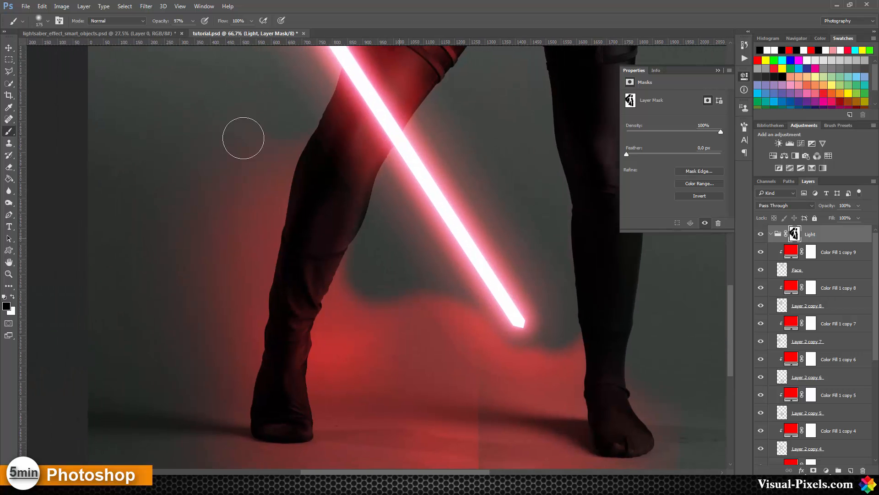
mouse_move(194, 178)
left_mouse_down()
mouse_move(274, 134)
mouse_move(265, 149)
mouse_move(274, 168)
mouse_move(260, 188)
mouse_move(236, 293)
mouse_move(244, 315)
mouse_move(261, 259)
mouse_move(254, 335)
mouse_move(256, 304)
mouse_move(241, 339)
mouse_move(242, 298)
mouse_move(179, 323)
mouse_move(232, 325)
left_mouse_up()
mouse_move(335, 251)
left_mouse_down()
mouse_move(332, 312)
mouse_move(340, 309)
mouse_move(335, 302)
left_mouse_up()
Paint the red light back onto the sword-side lower leg in white, and mask out the spill on both sides of it in black
key("x")
mouse_move(341, 243)
left_mouse_down()
mouse_move(305, 281)
mouse_move(284, 339)
left_mouse_up()
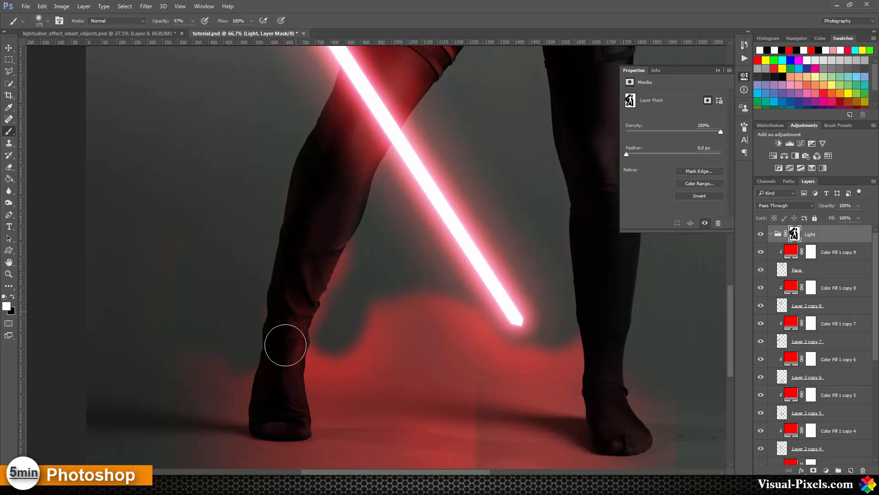
key("x")
left_click_drag(369, 257, 330, 348)
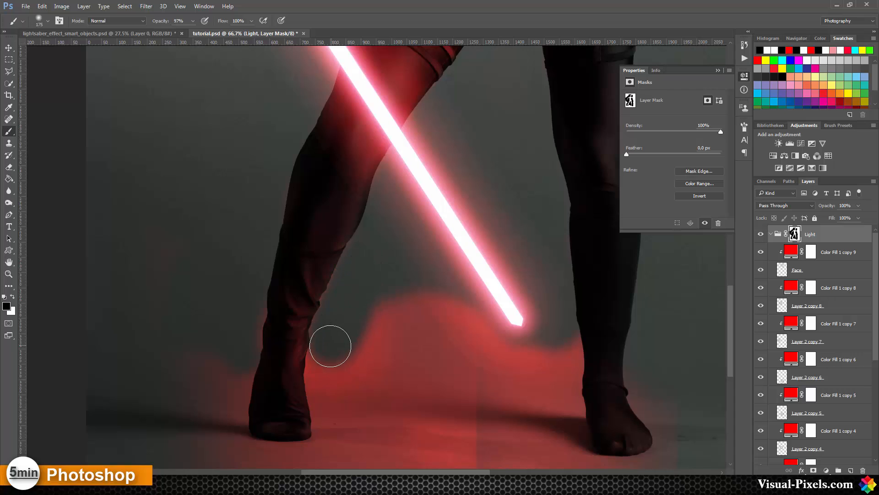
mouse_move(247, 288)
left_mouse_down()
mouse_move(239, 351)
mouse_move(206, 277)
mouse_move(130, 312)
mouse_move(196, 338)
left_mouse_up()
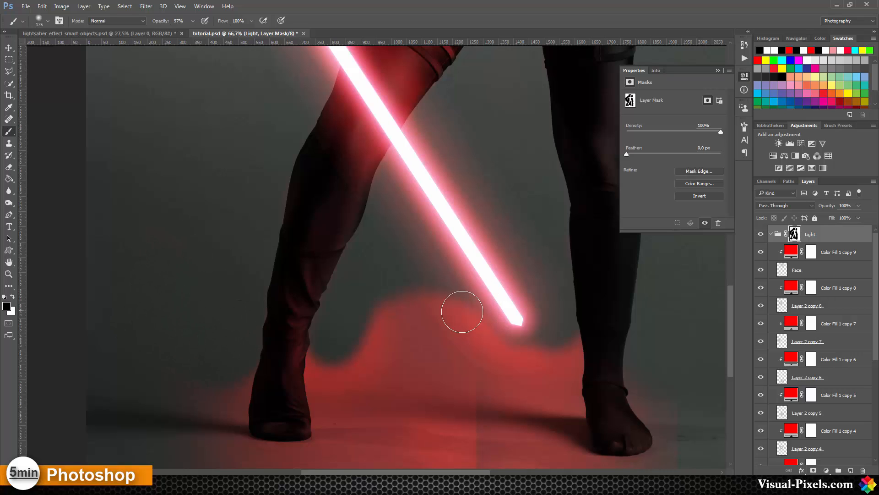
Mask out the red glow around the blade tip and fade the red light on the floor with an 800 px brush at 52% opacity
left_click_drag(406, 316, 397, 292)
mouse_move(521, 310)
left_mouse_down()
mouse_move(547, 337)
mouse_move(551, 329)
left_mouse_up()
key("ctrl+minus")
key("ctrl+minus")
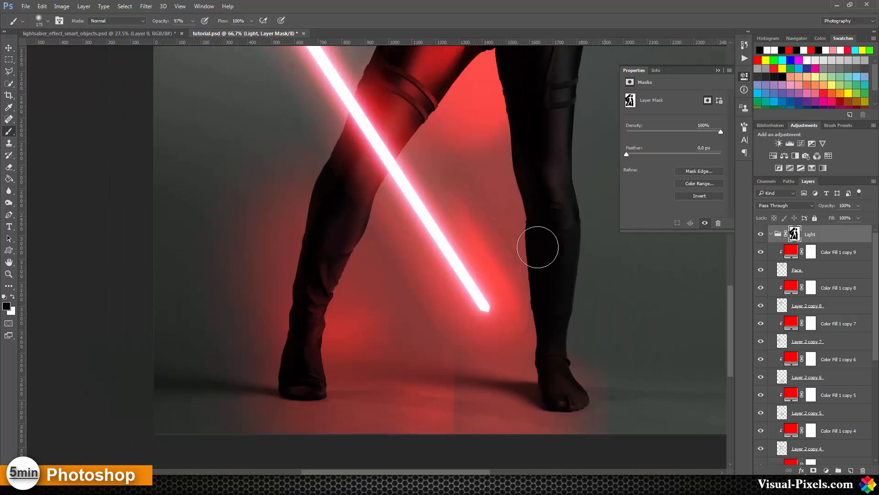
key("ctrl+minus")
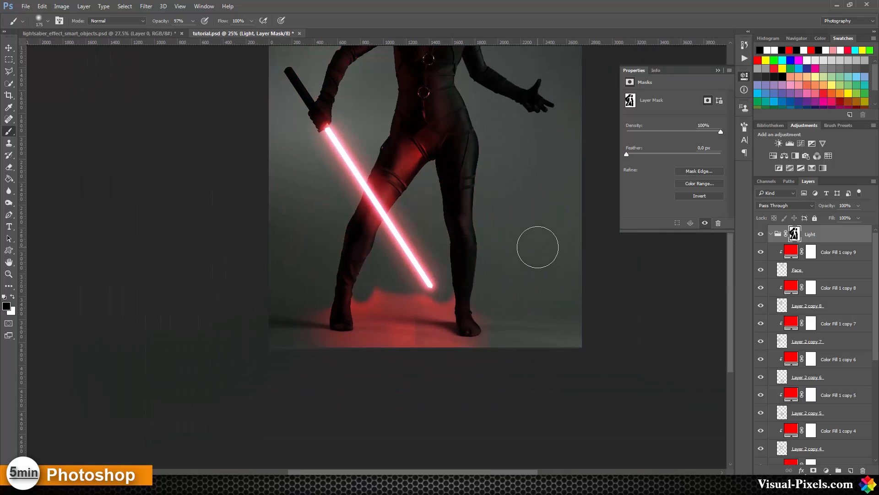
key("bracketright")
key("bracketright")
mouse_move(415, 217)
left_mouse_down()
mouse_move(397, 255)
mouse_move(402, 285)
mouse_move(373, 255)
mouse_move(407, 270)
left_mouse_up()
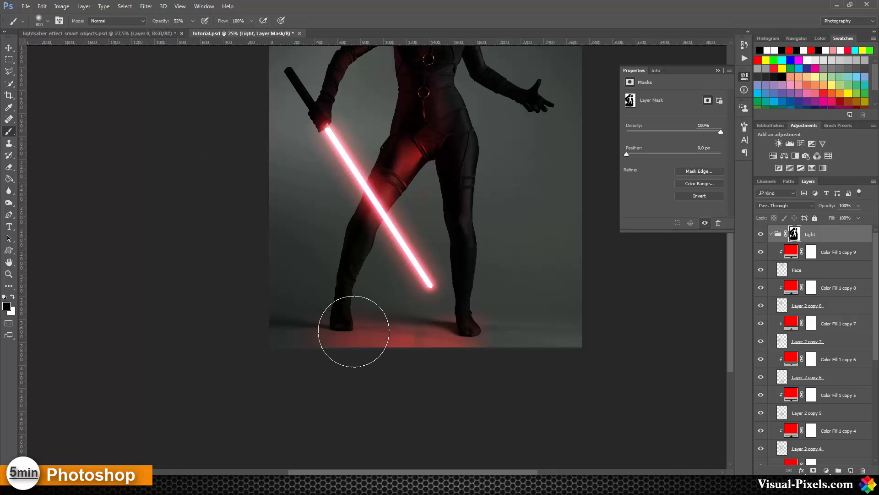
left_click_drag(388, 334, 454, 336)
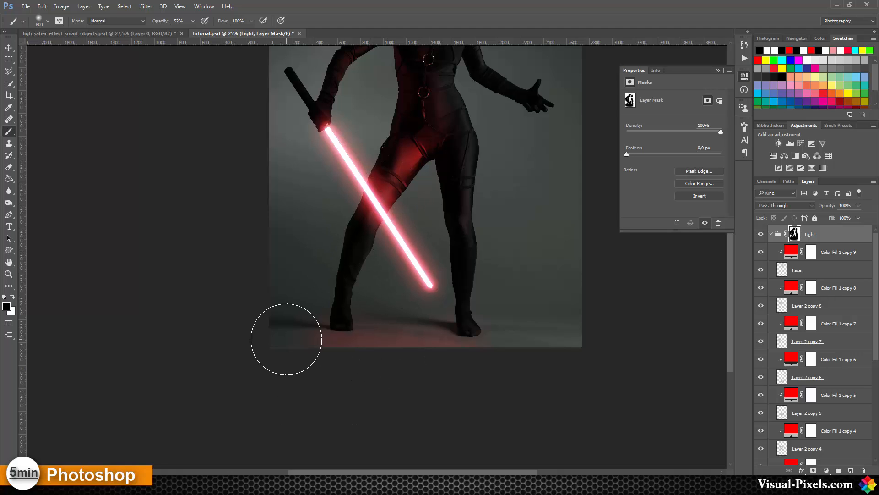
Shrink the brush to 200 px and paint the red light back onto both lower legs in white at 52% opacity
scroll(286, 339, "up", 3)
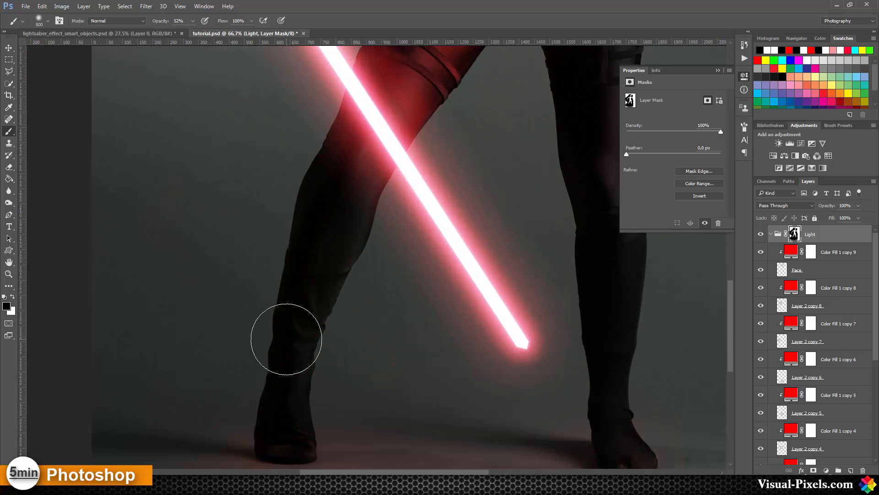
left_click_drag(465, 202, 472, 154)
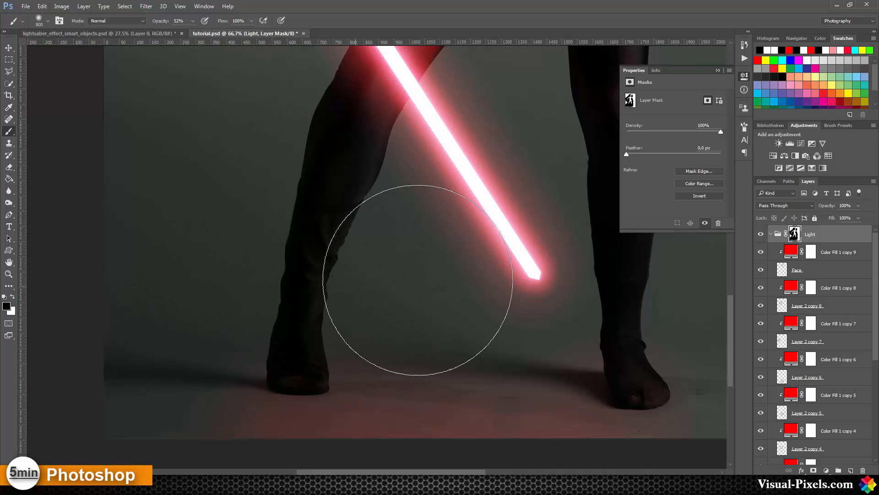
key("bracketleft")
key("bracketleft")
key("bracketleft")
key("bracketleft")
key("bracketleft")
key("bracketleft")
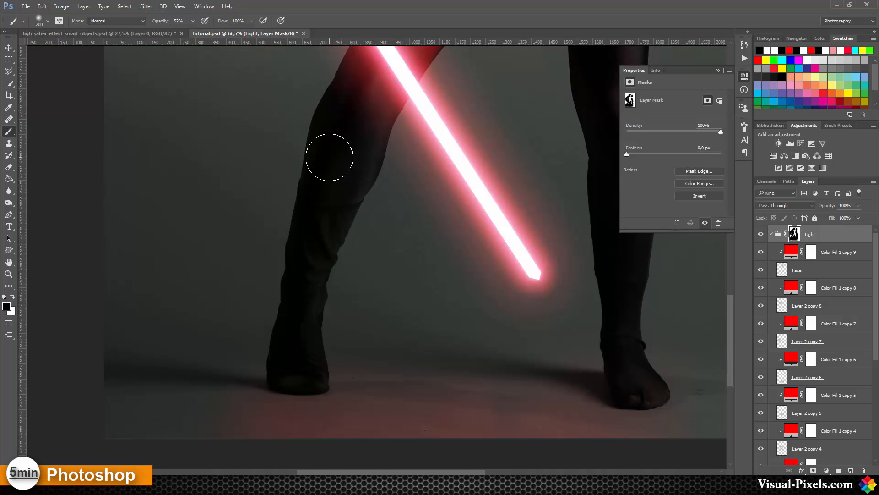
key("x")
mouse_move(334, 192)
left_mouse_down()
mouse_move(323, 248)
mouse_move(317, 241)
mouse_move(305, 258)
mouse_move(298, 330)
left_mouse_up()
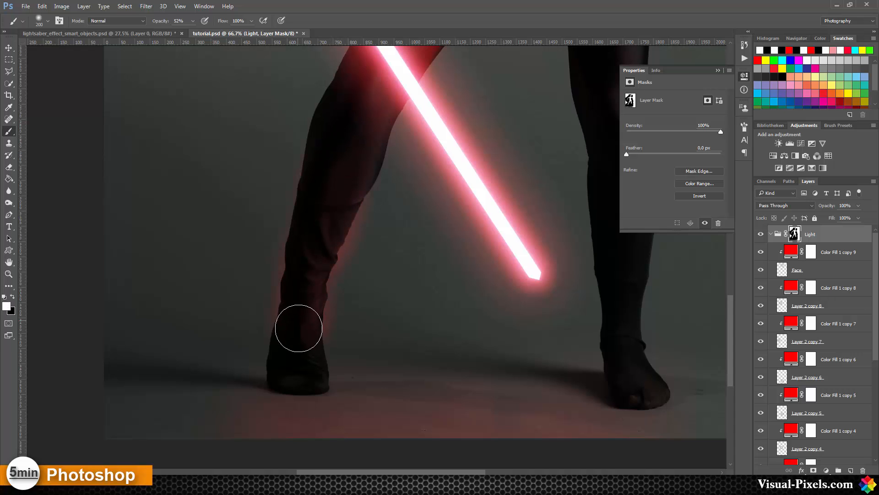
left_click_drag(445, 225, 355, 243)
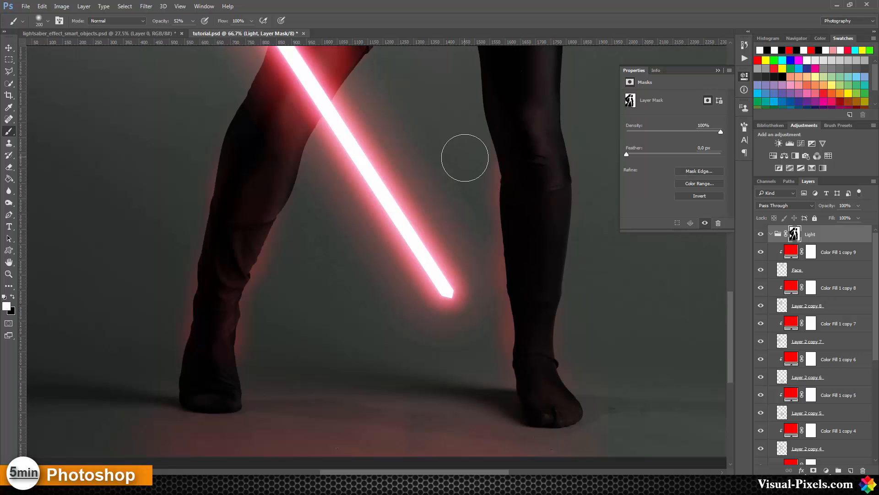
Set the brush to 100 px and 99% opacity and mask out the red spill beside both lower legs in black
key("bracketleft")
key("x")
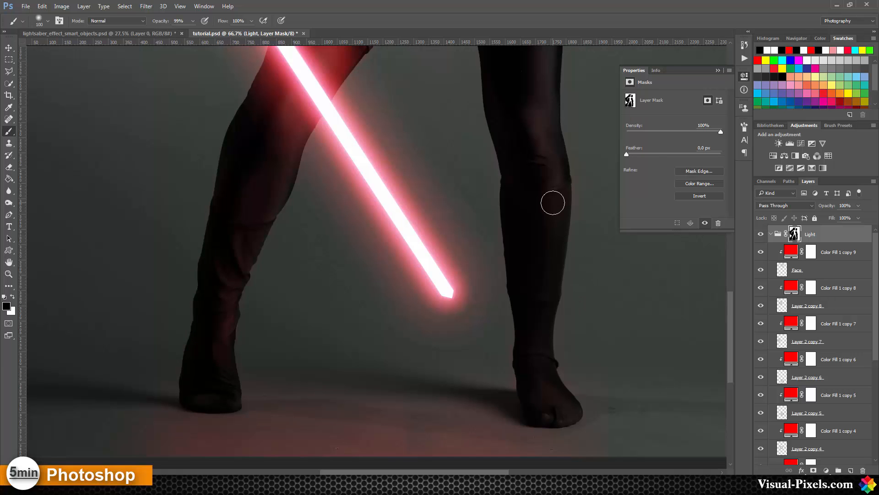
key("ctrl+minus")
key("ctrl+minus")
key("ctrl+minus")
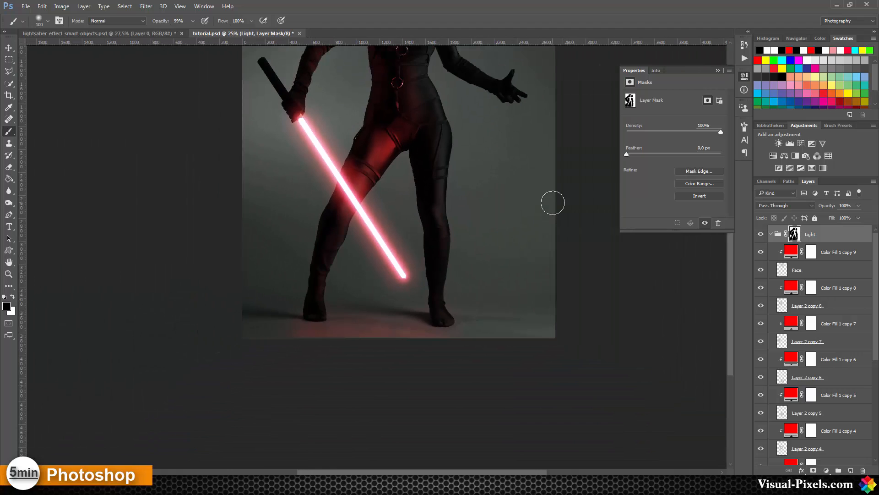
Compare the whole figure with the finished version in lightsaber_effect_smart_objects.psd, and return to tutorial.psd
scroll(369, 219, "up", 5)
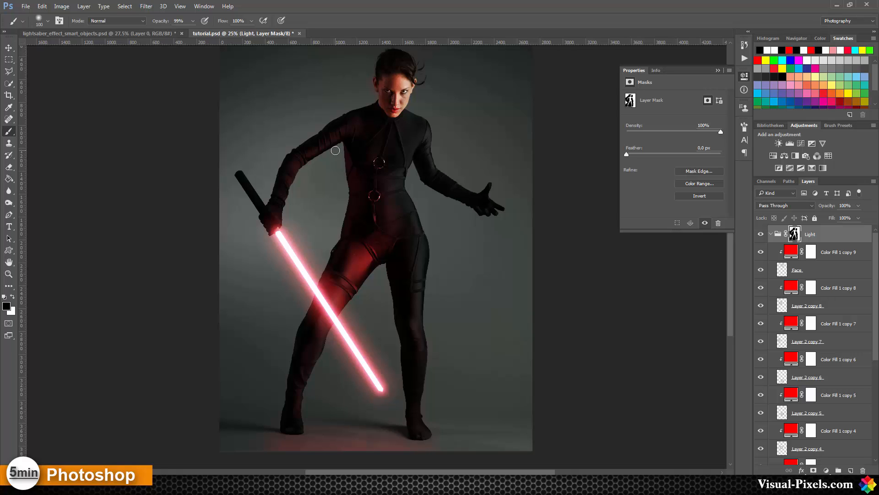
left_click(74, 34)
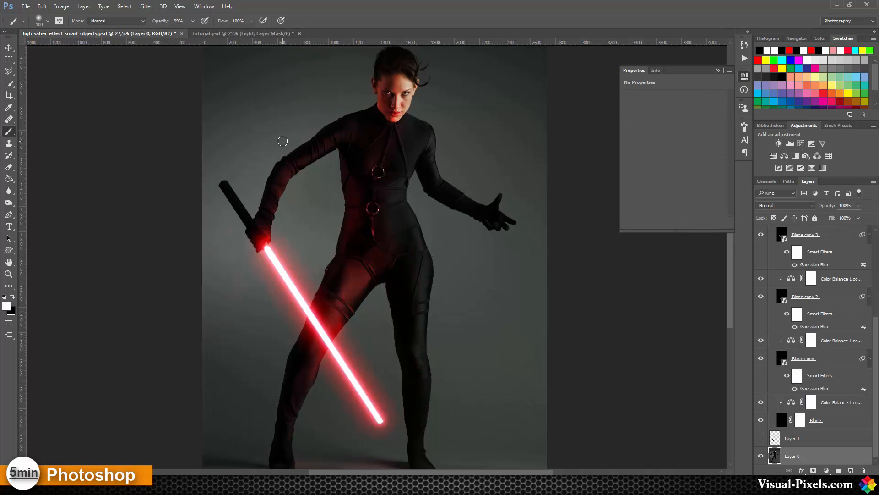
key("ctrl+0")
left_click(252, 33)
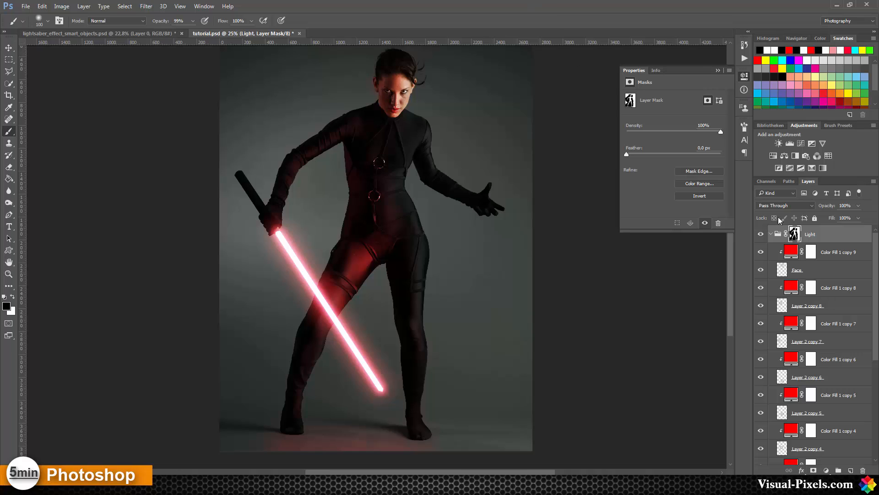
Hide and show the Light group to compare the figure with and without the red light, and look through its layers
left_click(761, 234)
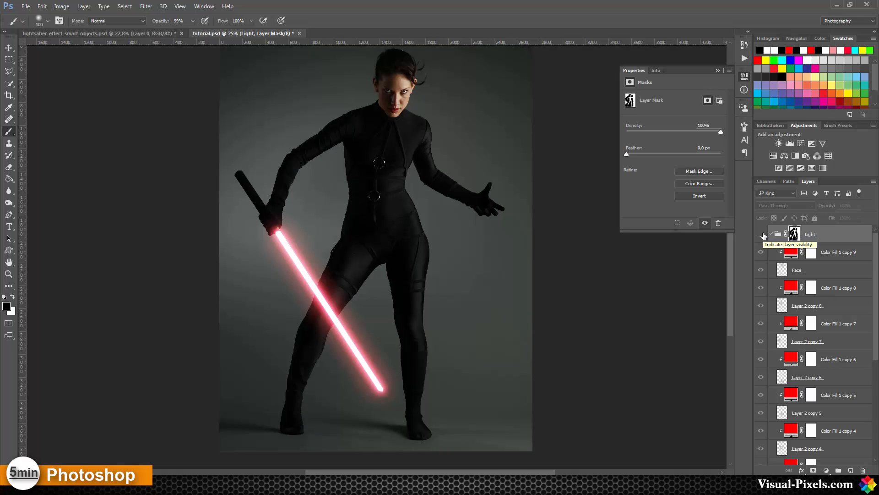
left_click(762, 234)
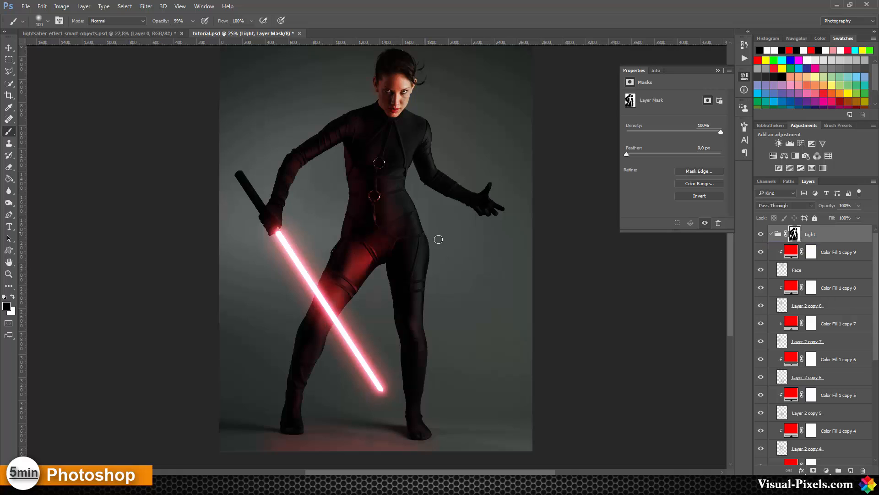
left_click_drag(877, 310, 876, 439)
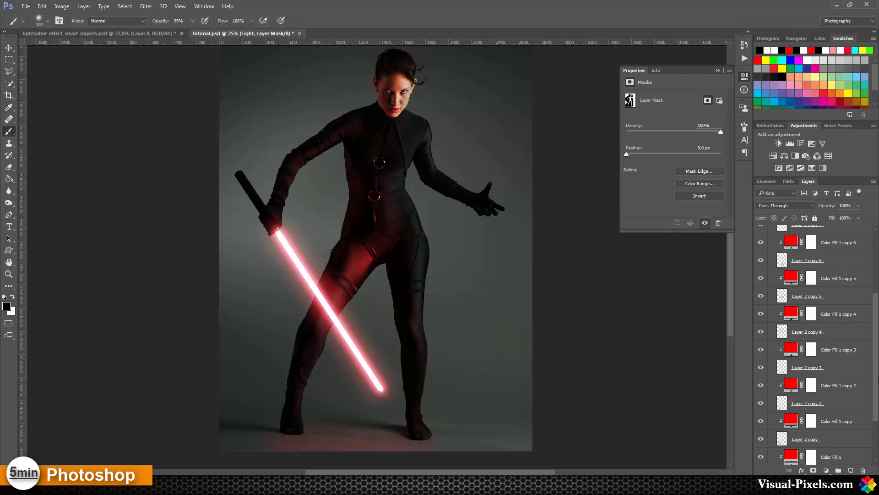